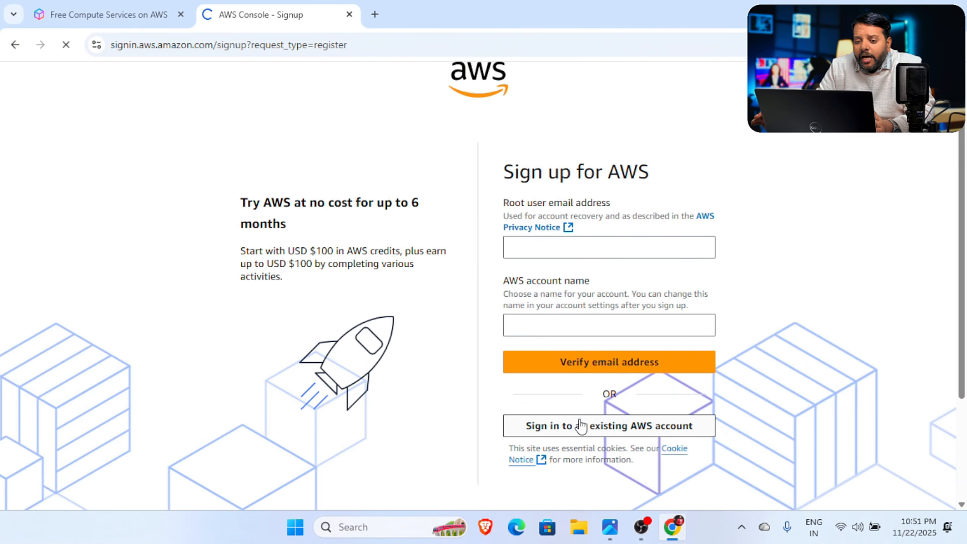
Step: Choose to sign in to an existing AWS account using the root user email
left_click(578, 422)
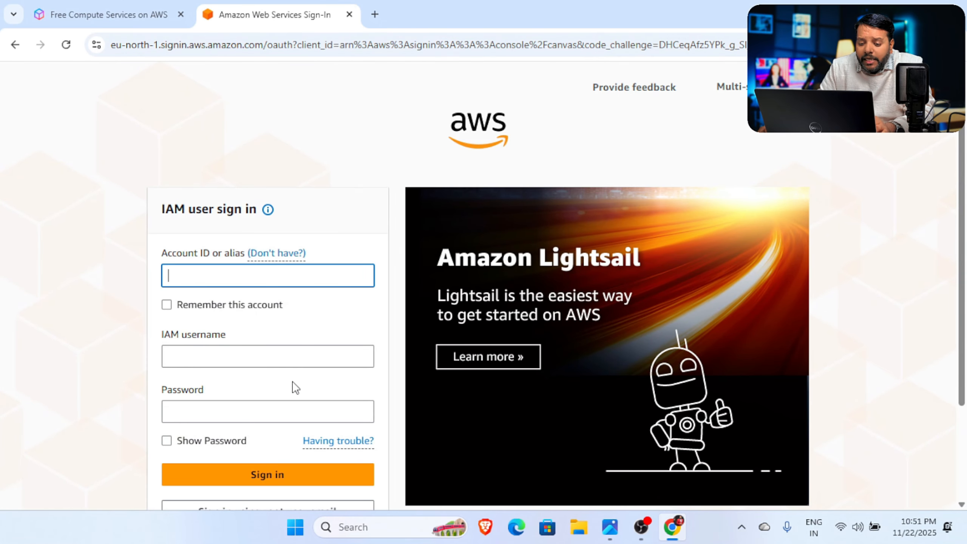
scroll(293, 386, "down", 2)
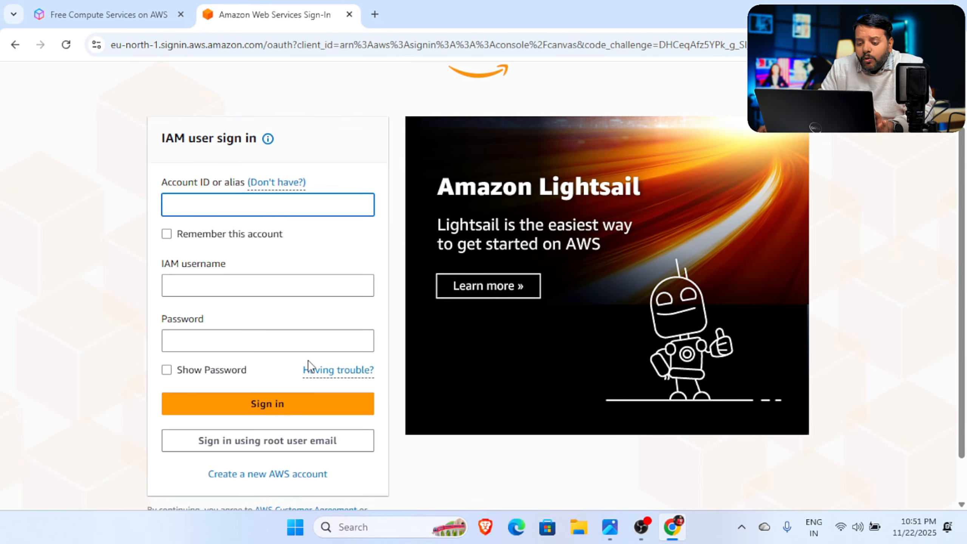
scroll(306, 367, "down", 2)
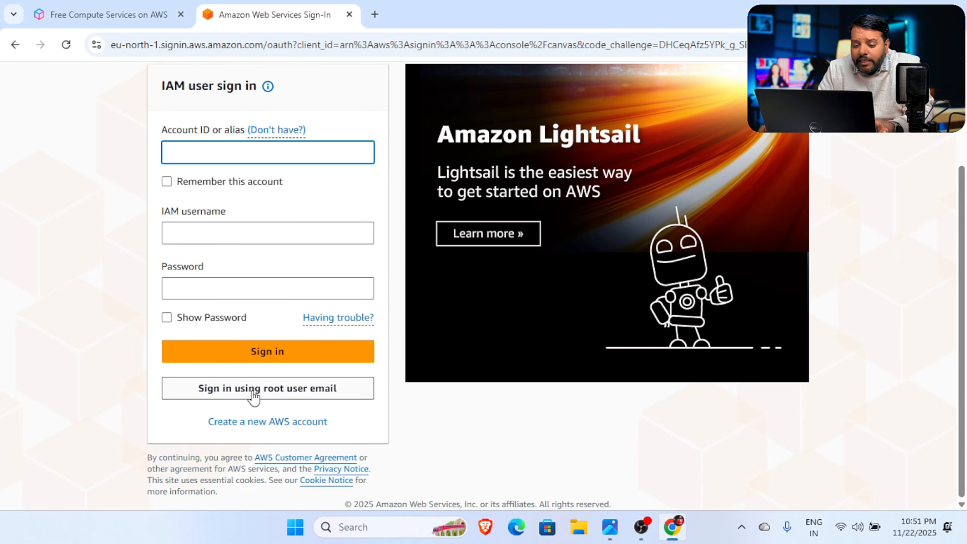
left_click(261, 391)
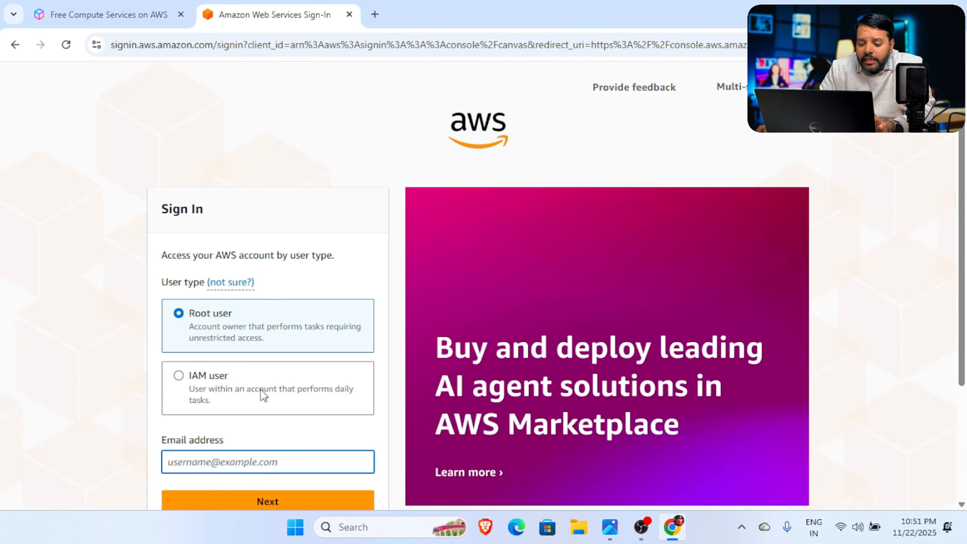
Step: Sign in as the root user with the account's email address and password
scroll(276, 301, "down", 3)
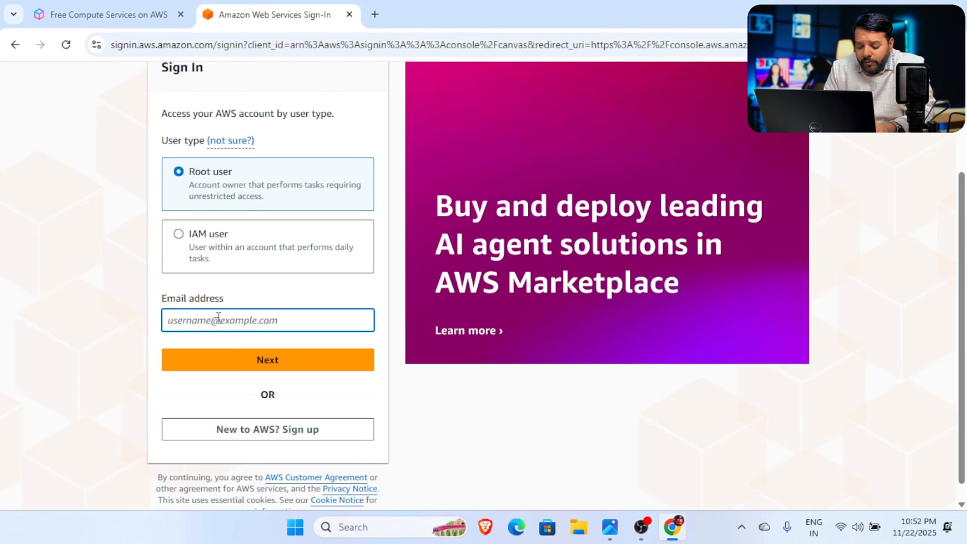
type("code")
left_click(280, 358)
left_click(279, 360)
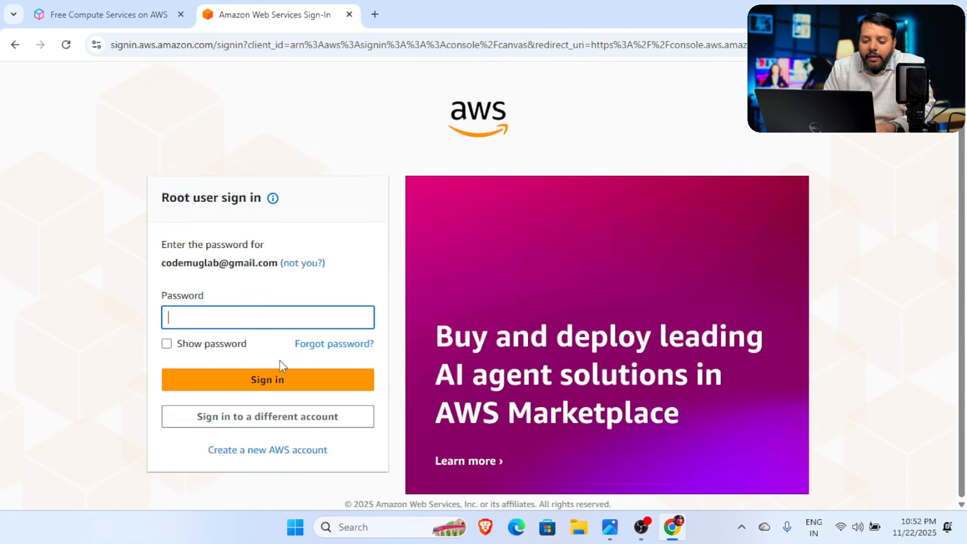
type("••••••••••")
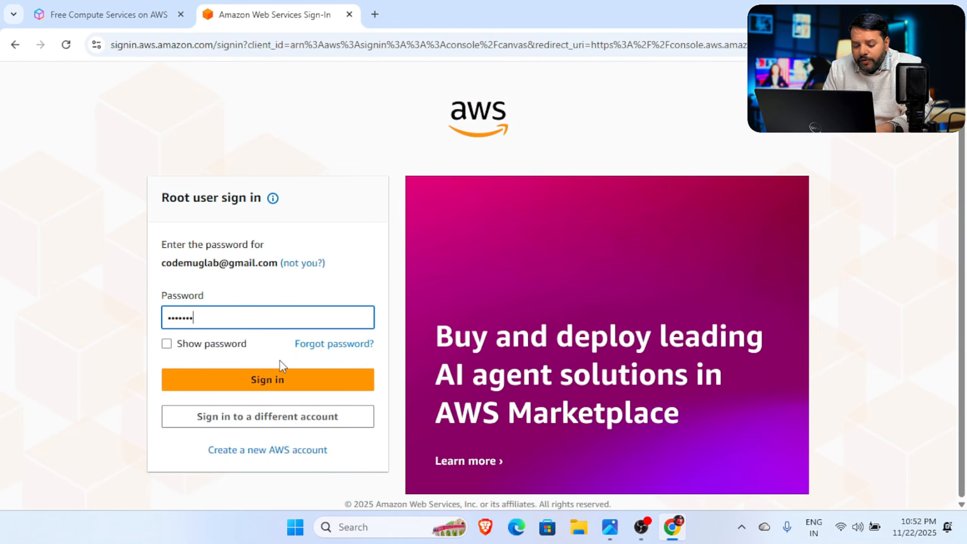
type("•")
left_click(288, 378)
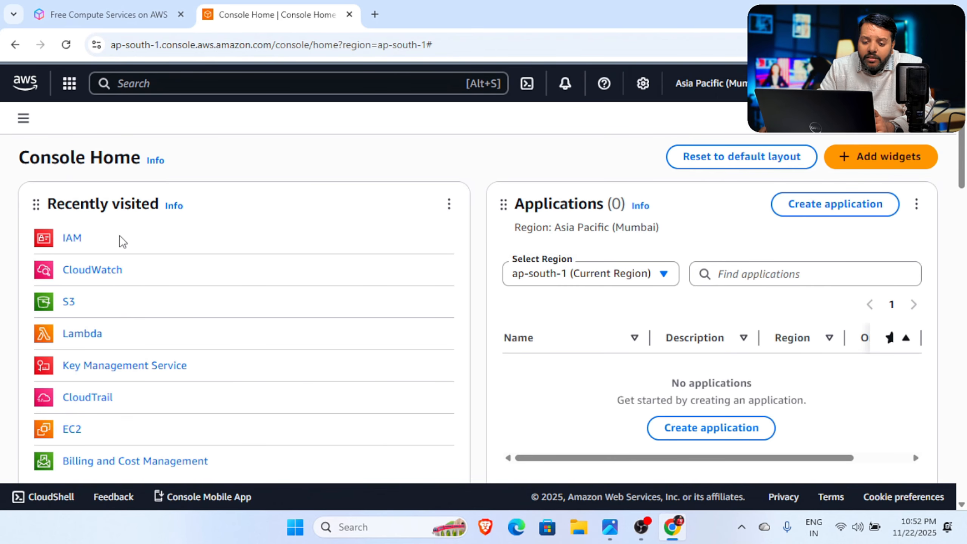
Step: Find the EC2 service through the console search and open it
scroll(112, 281, "down", 5)
scroll(116, 283, "up", 5)
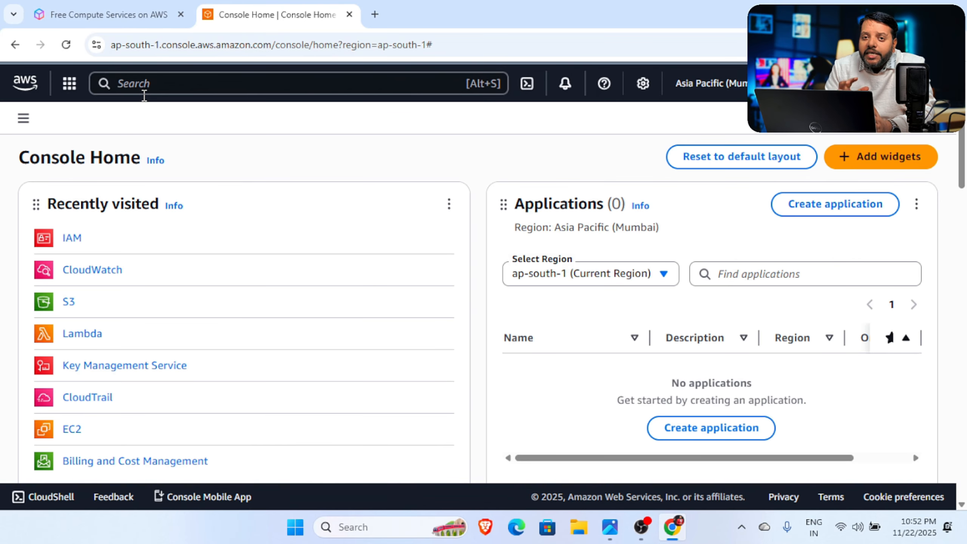
left_click(146, 85)
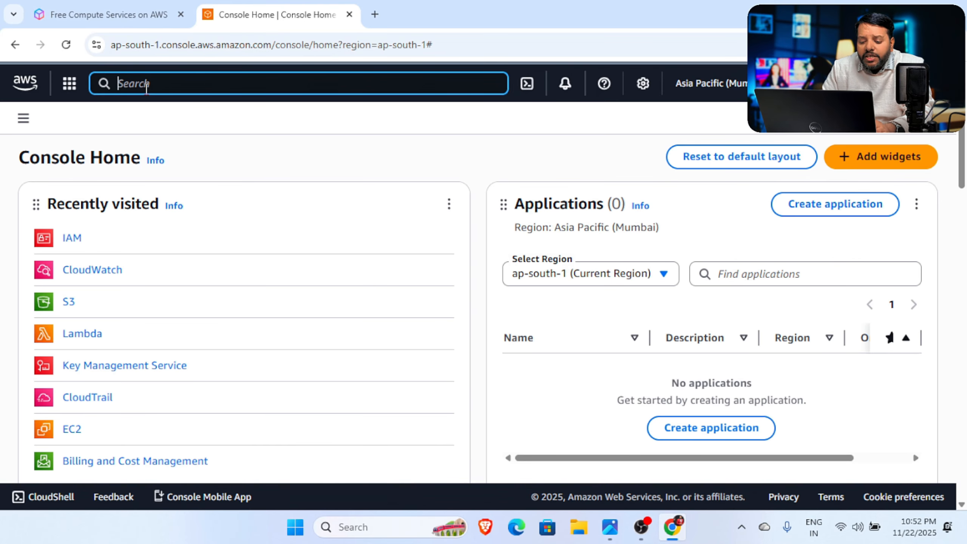
type("E")
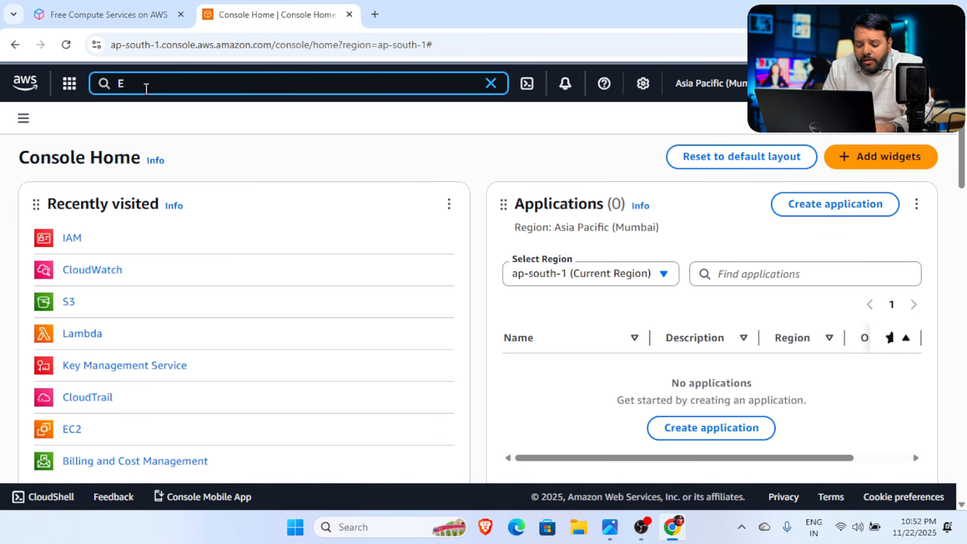
type("CR")
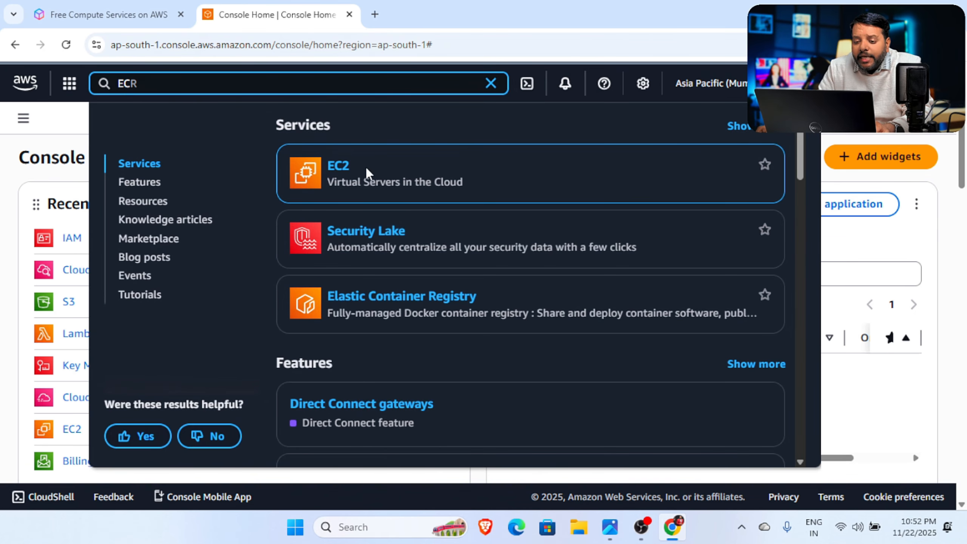
left_click(340, 167)
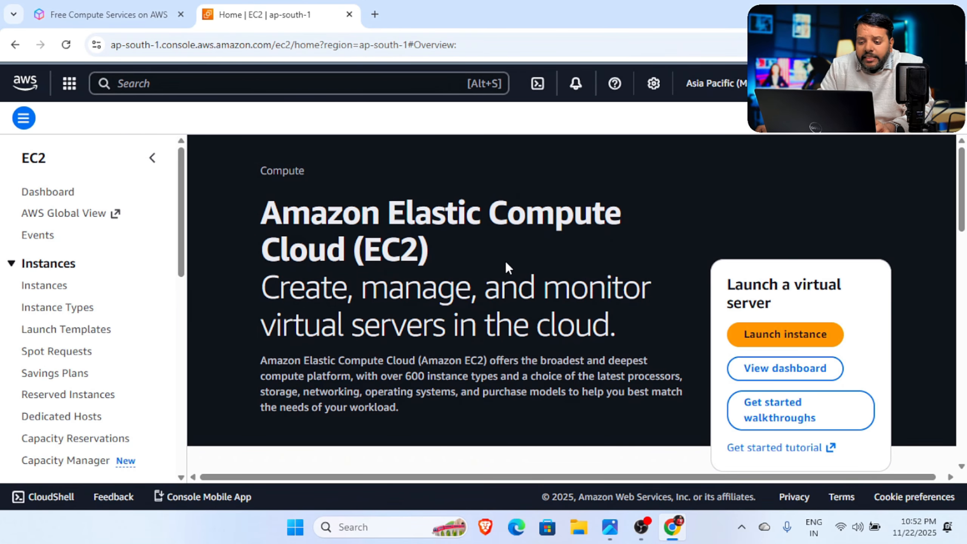
Step: Start launching a new virtual server instance from the EC2 overview page
scroll(506, 264, "down", 3)
scroll(506, 267, "up", 3)
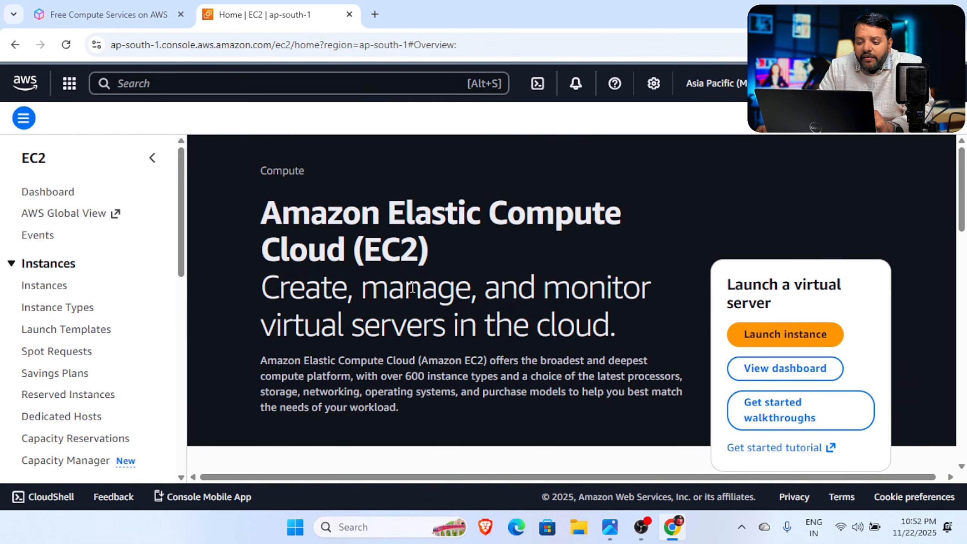
scroll(380, 291, "down", 1)
scroll(379, 291, "down", 1)
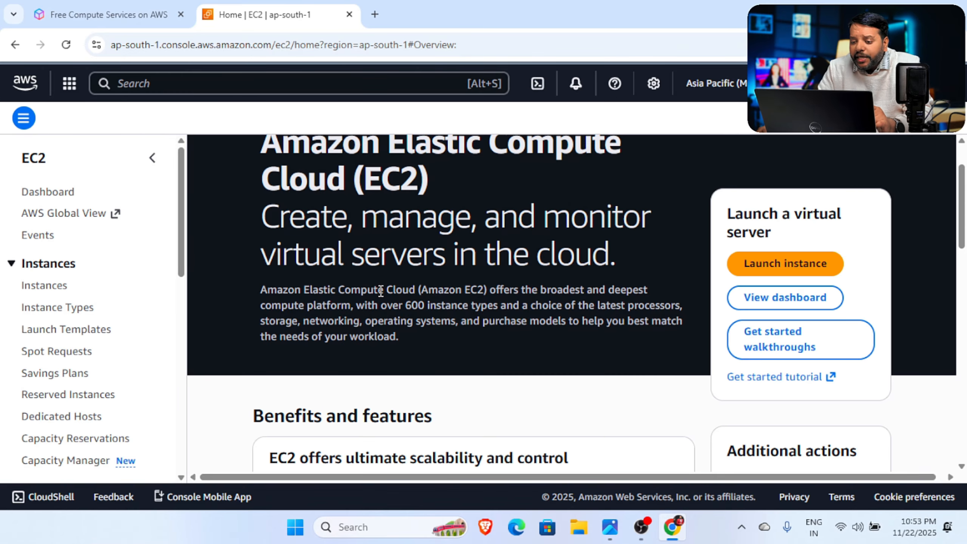
left_click(794, 266)
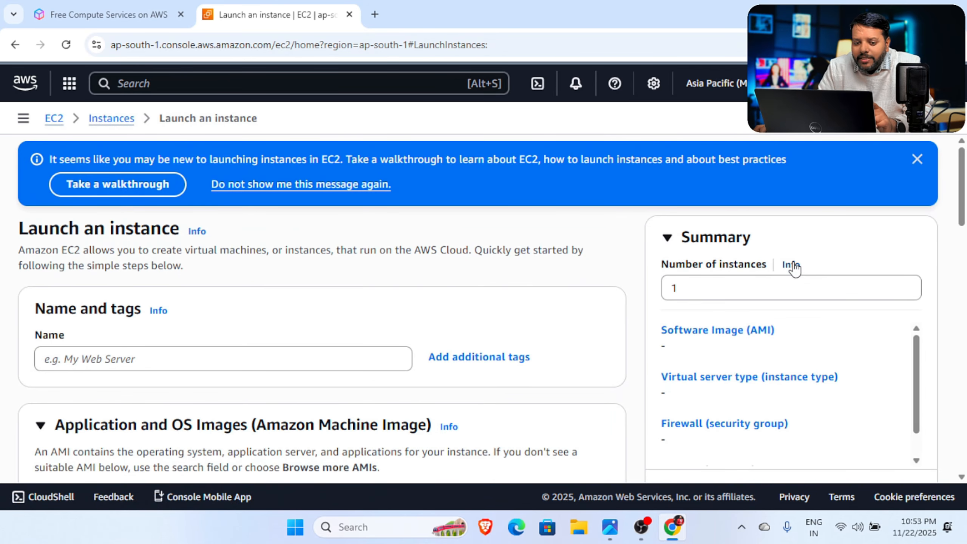
Step: Name the new instance MyWindowsMachine
scroll(390, 316, "down", 2)
scroll(390, 316, "down", 1)
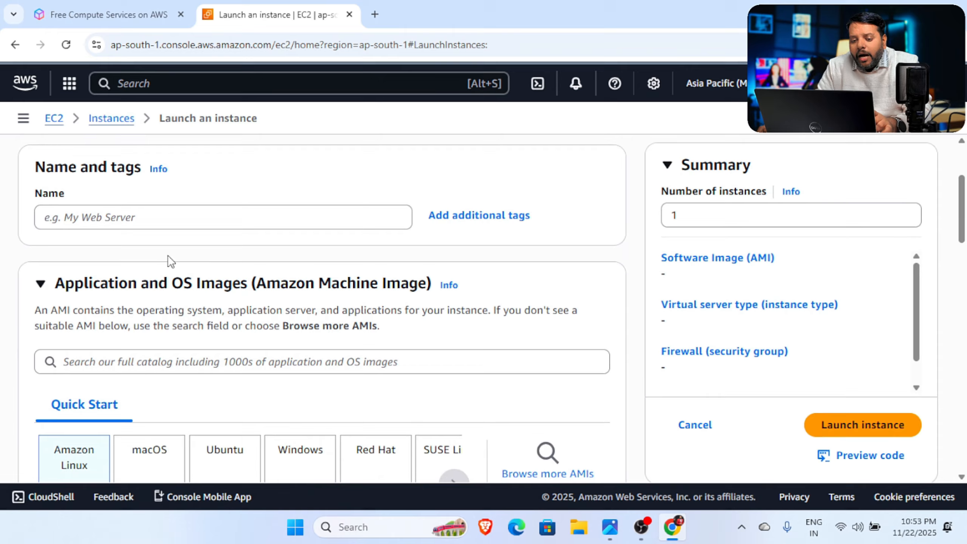
left_click(142, 217)
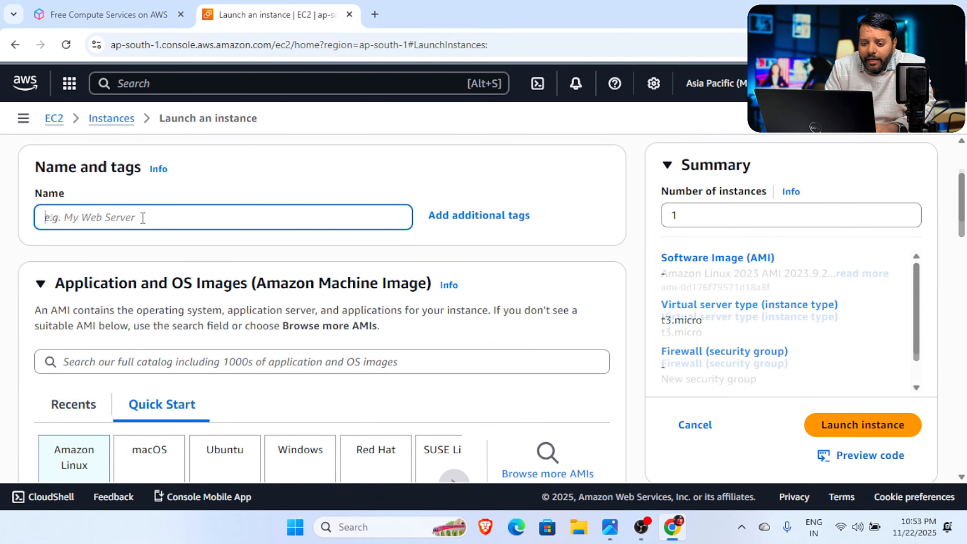
type("MyWindowsMachine")
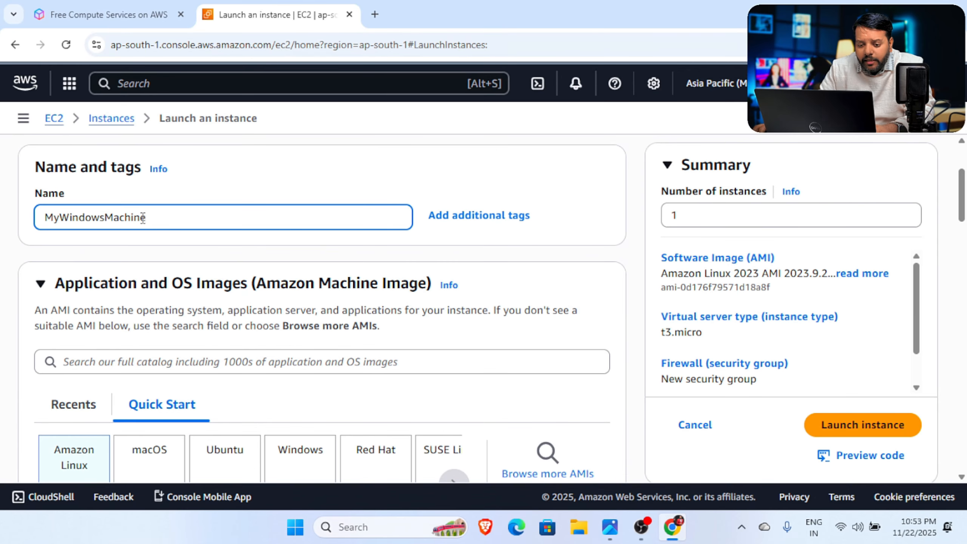
Step: Select Windows as the instance's operating system from the Quick Start images
scroll(212, 263, "down", 2)
scroll(212, 263, "down", 2)
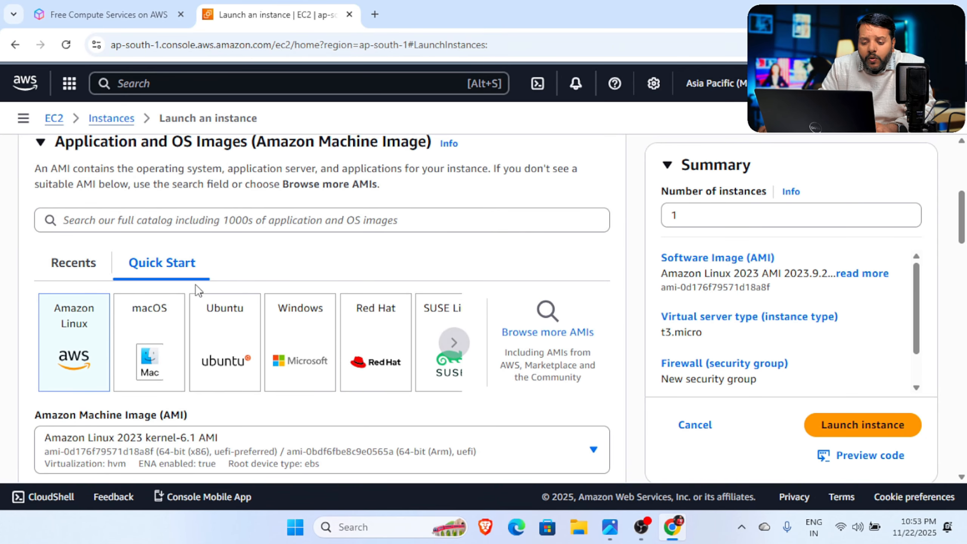
scroll(208, 292, "down", 1)
scroll(208, 293, "down", 2)
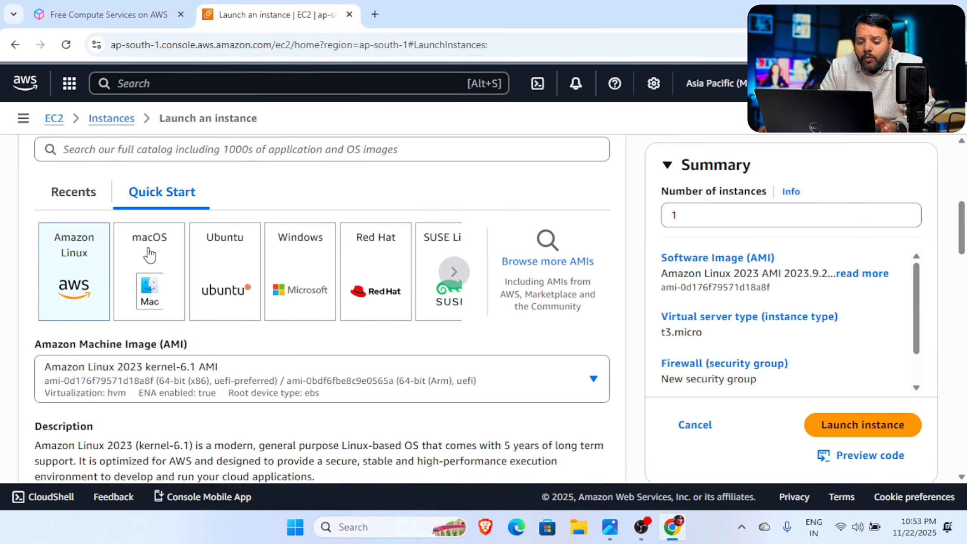
left_click(300, 280)
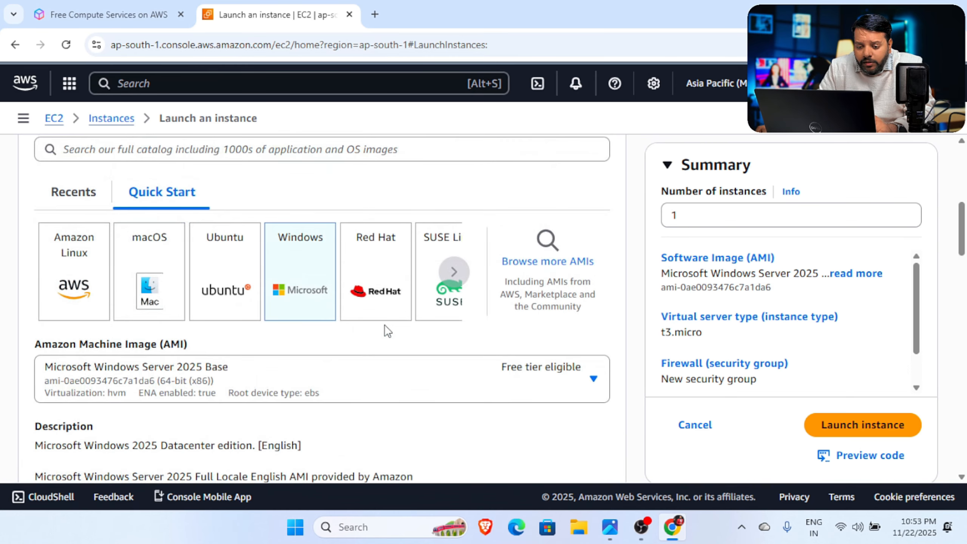
Step: Look through the available Microsoft Windows Server versions in the list of Amazon Machine Images
scroll(388, 330, "down", 2)
scroll(381, 308, "down", 2)
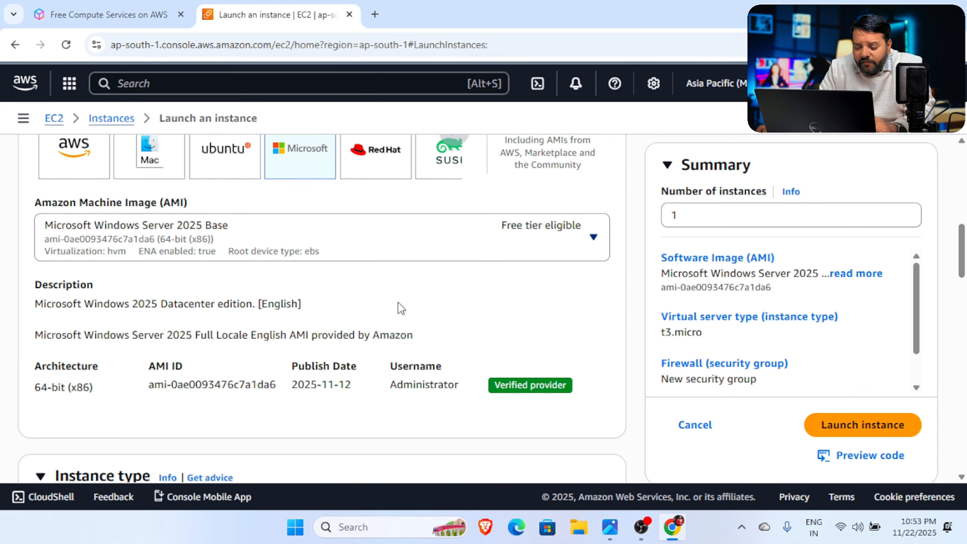
left_click(595, 238)
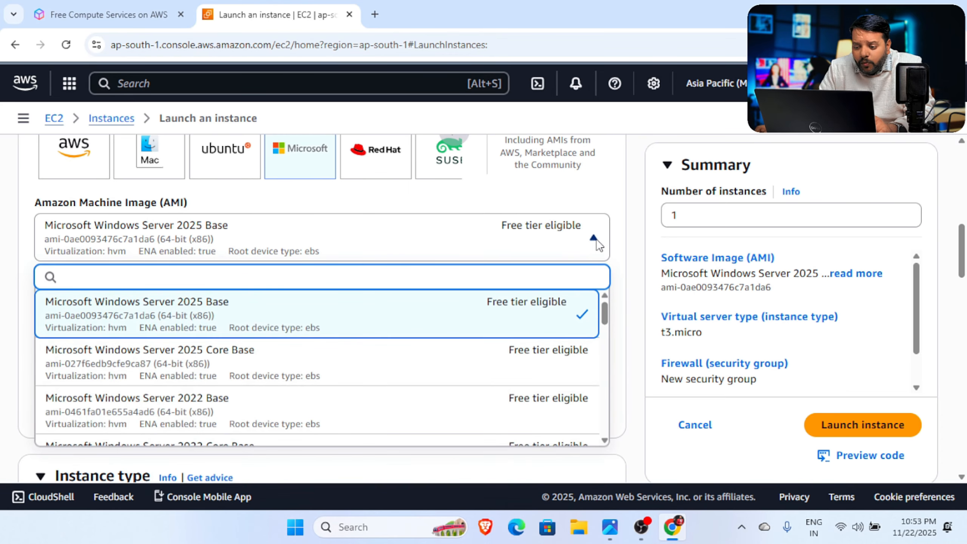
scroll(431, 376, "down", 2)
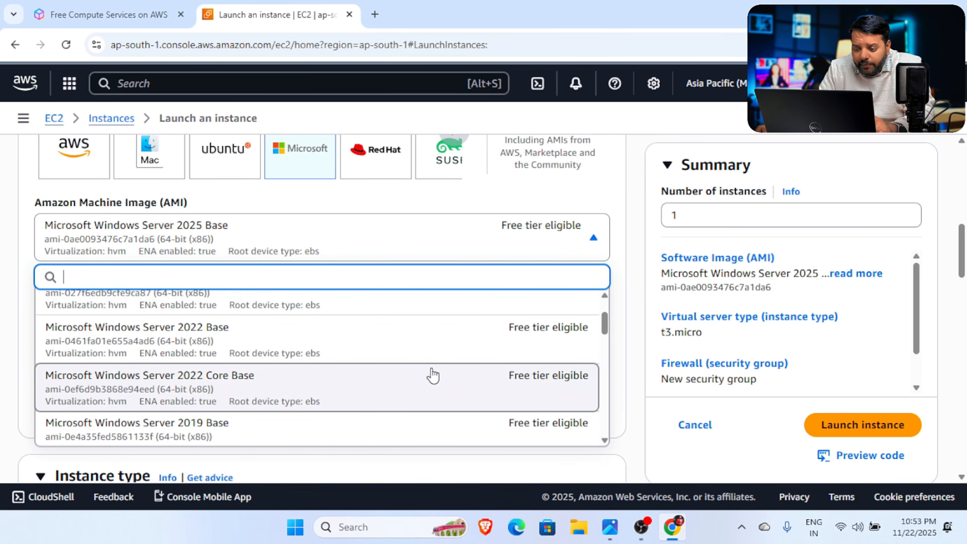
scroll(429, 372, "up", 2)
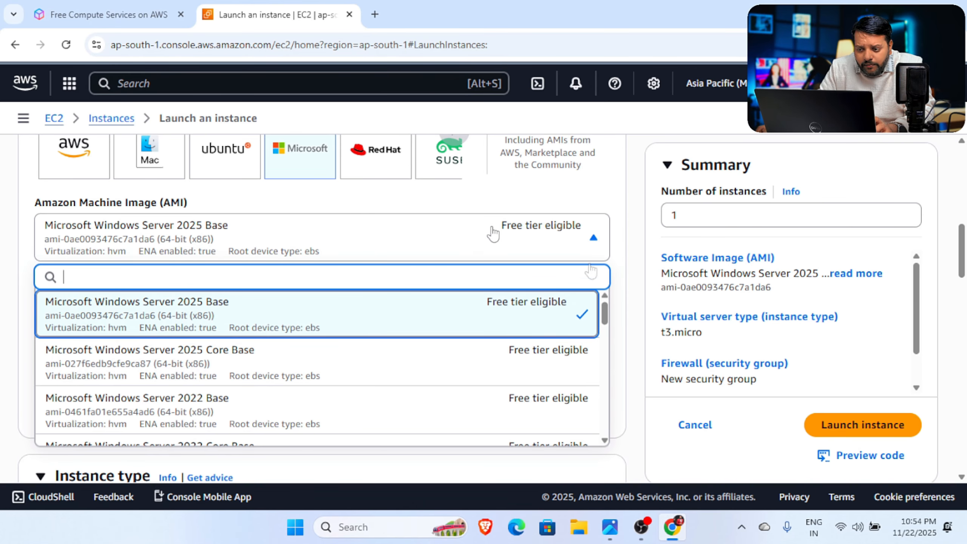
left_click(548, 231)
Step: Examine the selected Windows image's architecture, AMI ID and publish date
scroll(548, 231, "down", 2)
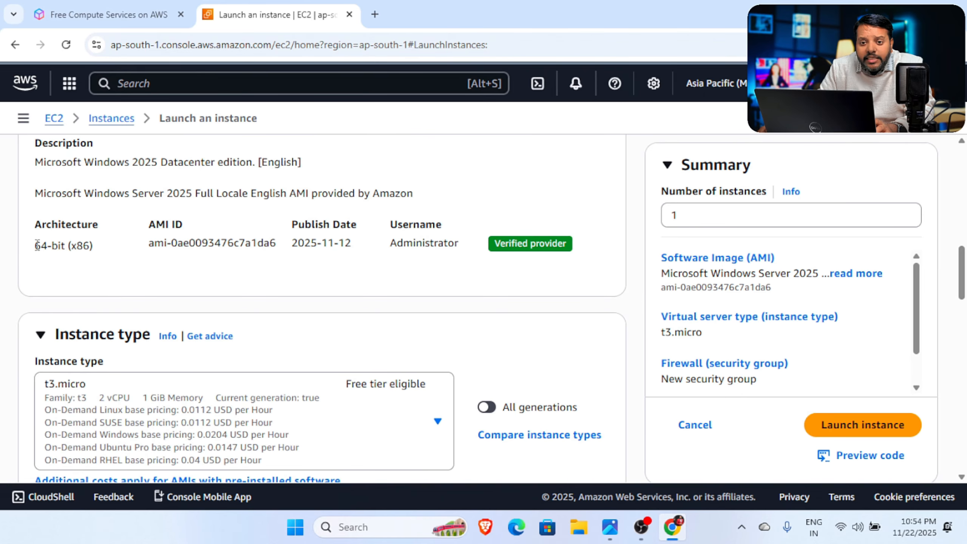
left_click_drag(36, 245, 85, 246)
left_click_drag(148, 247, 229, 243)
left_click(263, 274)
left_click_drag(298, 242, 375, 241)
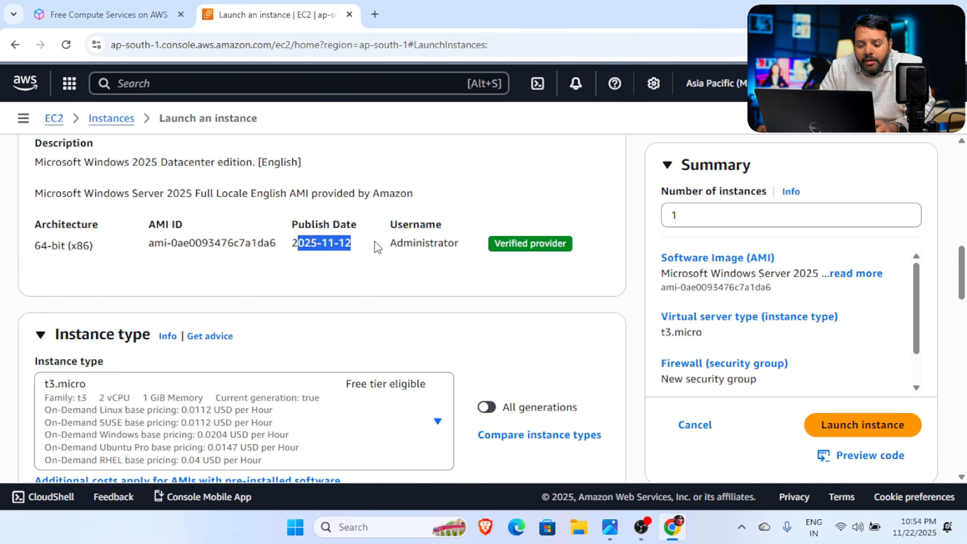
left_click(366, 283)
Step: Review the free tier eligible instance types and set the instance type to c7i-flex.large
scroll(350, 257, "down", 5)
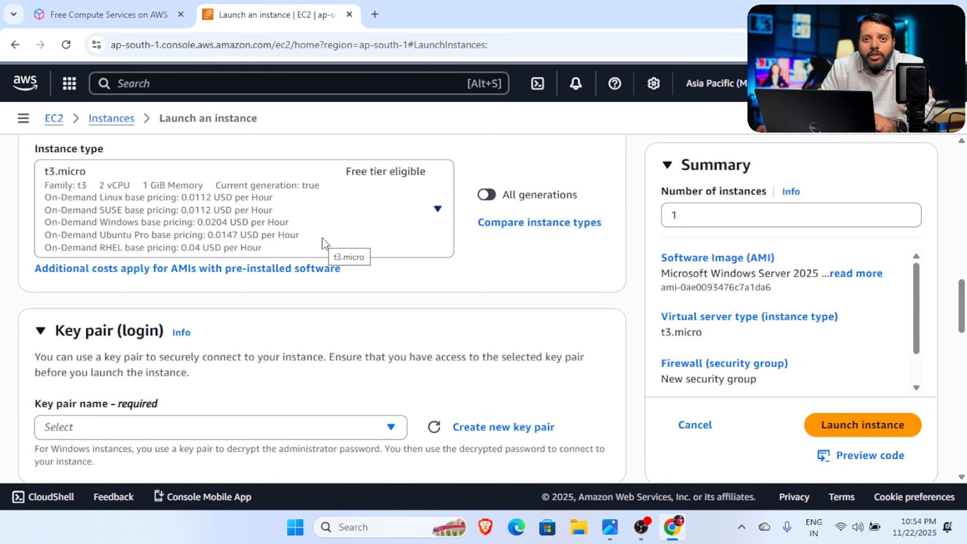
scroll(331, 231, "up", 1)
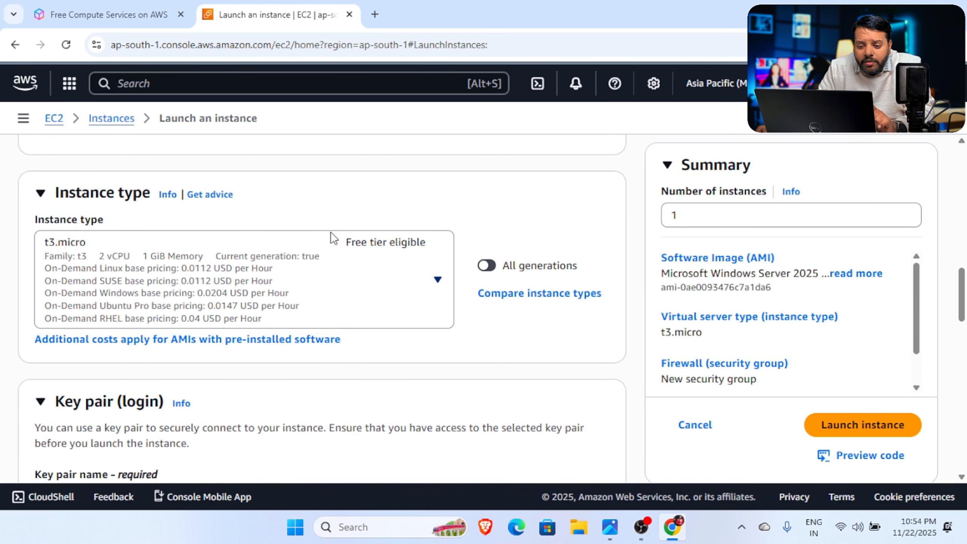
scroll(332, 238, "down", 1)
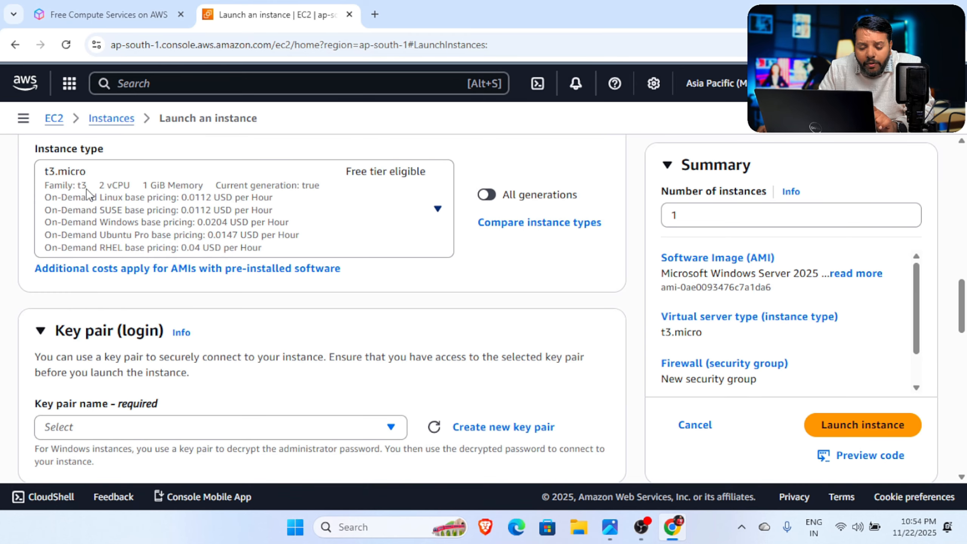
left_click(438, 209)
scroll(395, 335, "down", 5)
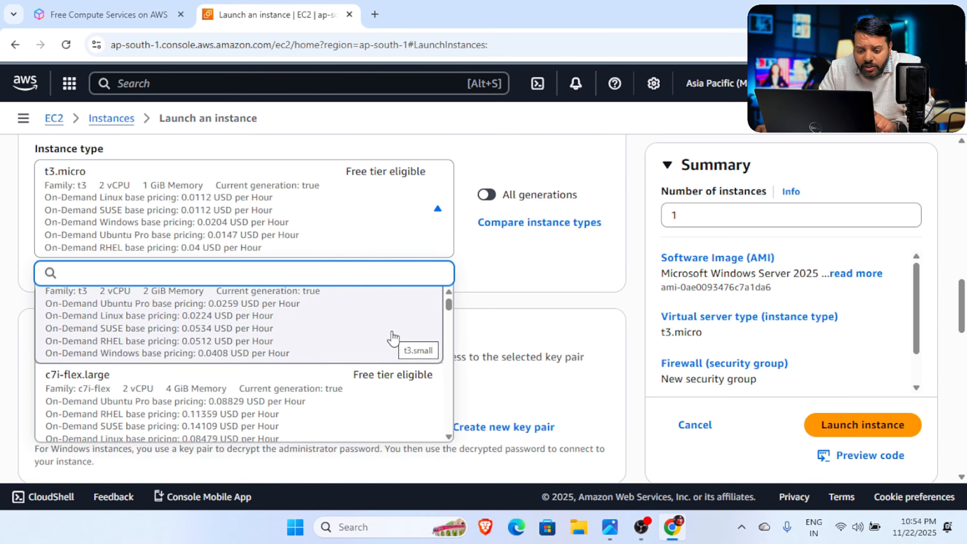
scroll(394, 339, "up", 2)
scroll(293, 369, "down", 3)
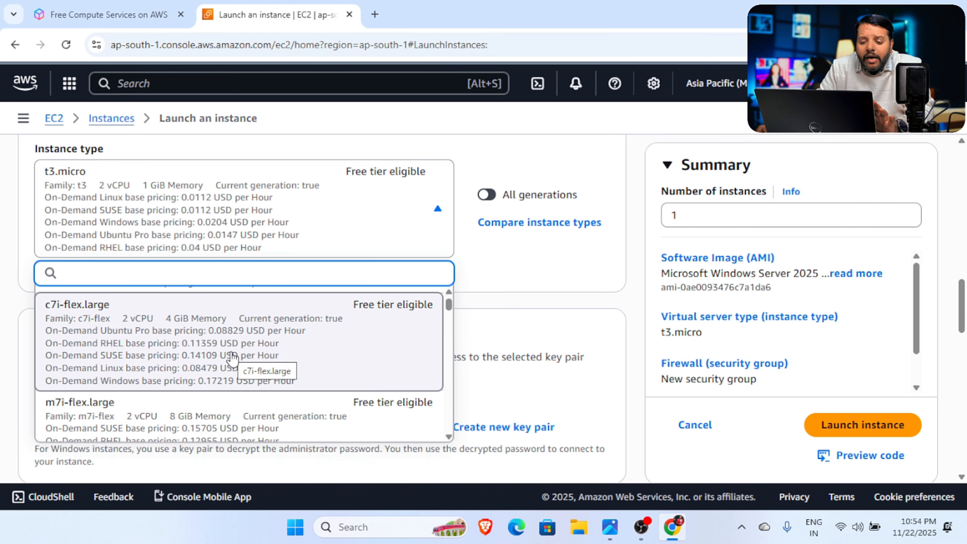
left_click(371, 335)
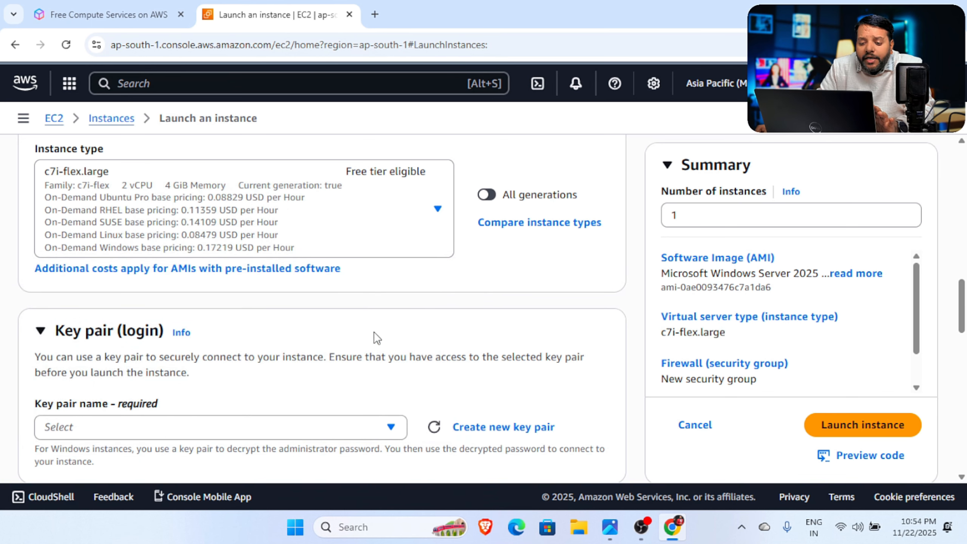
scroll(431, 307, "up", 1)
scroll(430, 306, "down", 1)
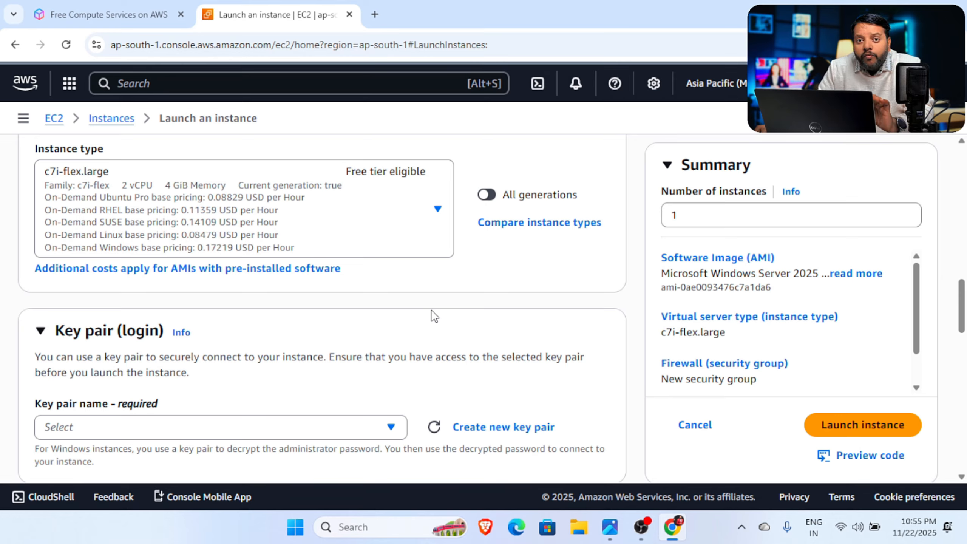
Step: Create an RSA key pair named MyWindowsMachineKey in .pem format for logging in to the instance
scroll(323, 280, "down", 3)
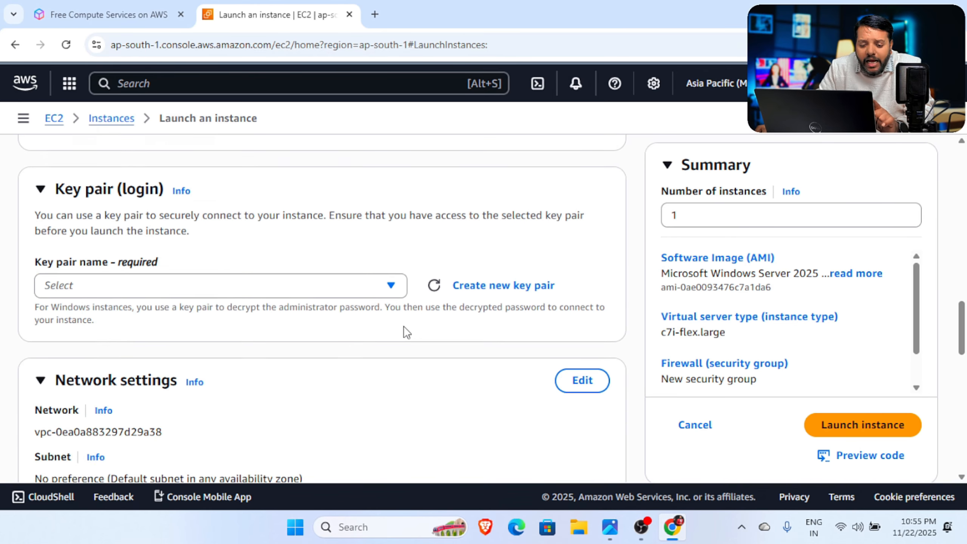
left_click(145, 288)
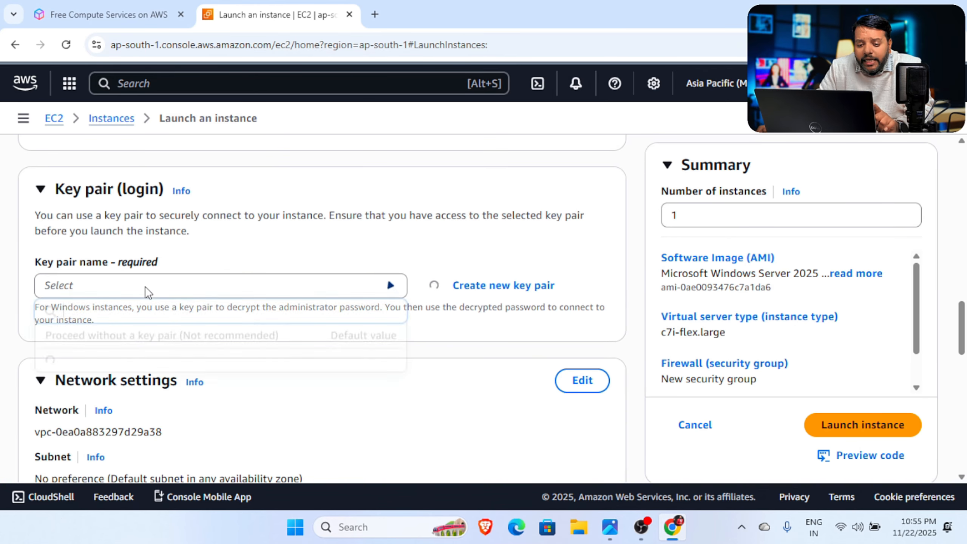
left_click(148, 292)
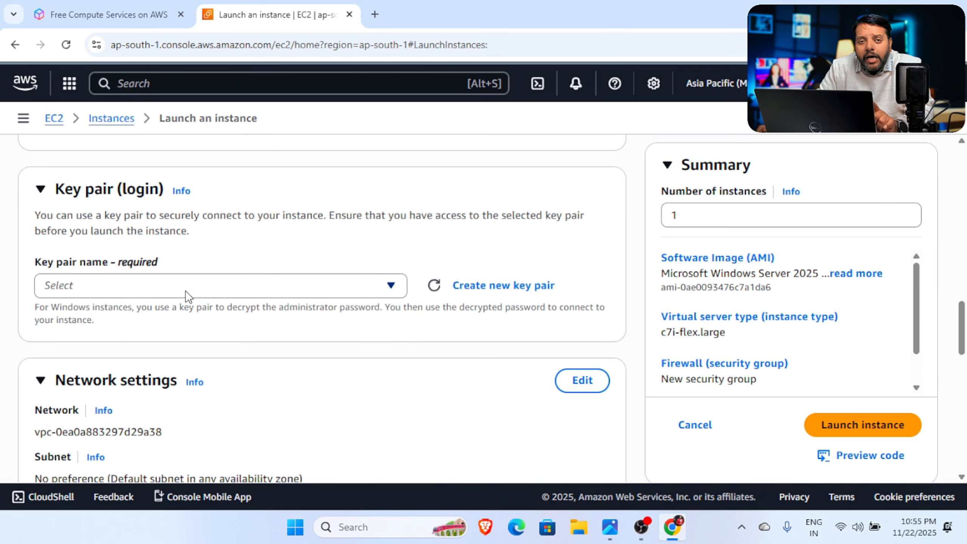
left_click(518, 285)
left_click(320, 232)
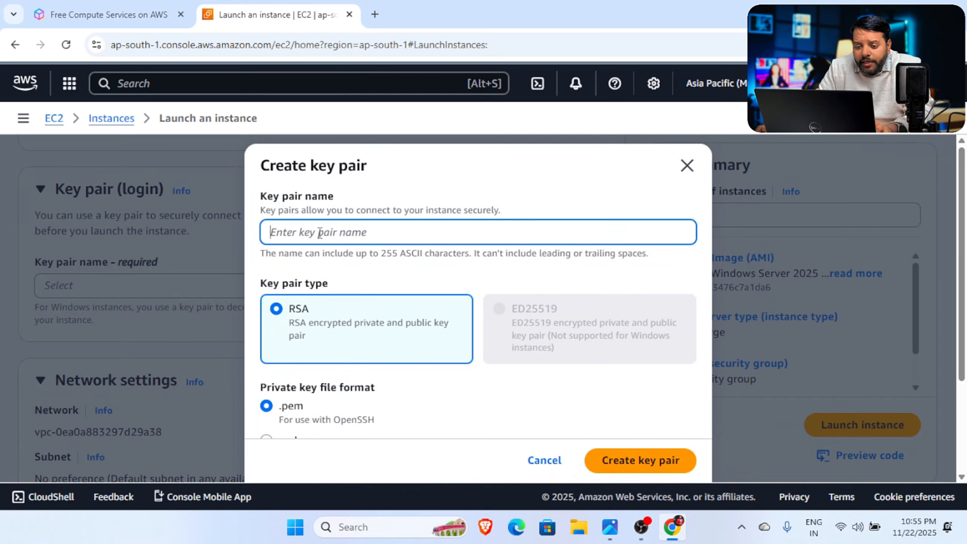
type("MyWin")
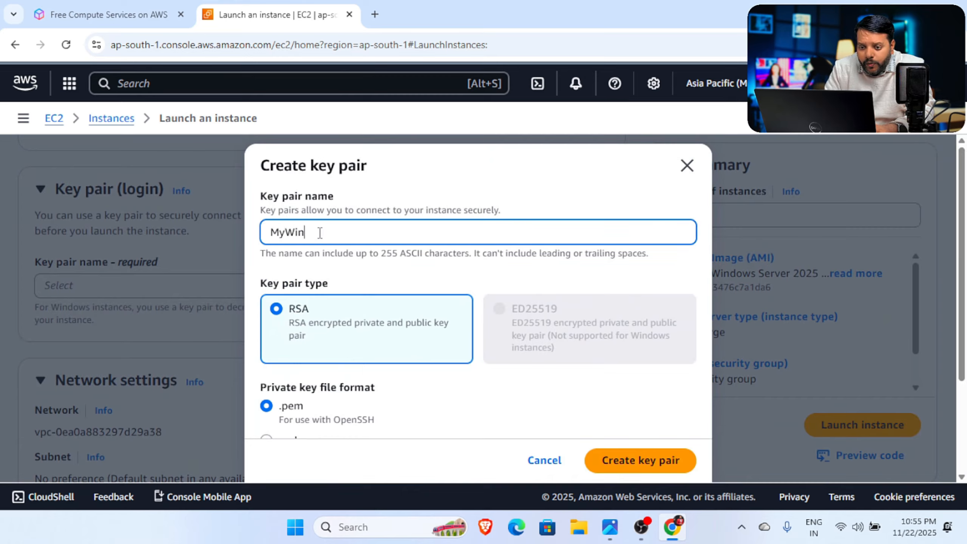
type("dowsMachineKey")
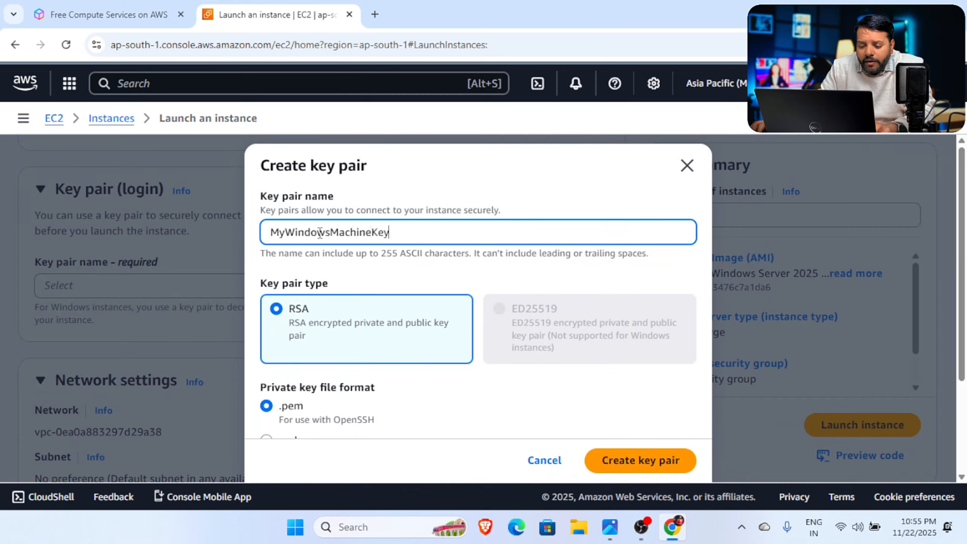
scroll(612, 354, "down", 3)
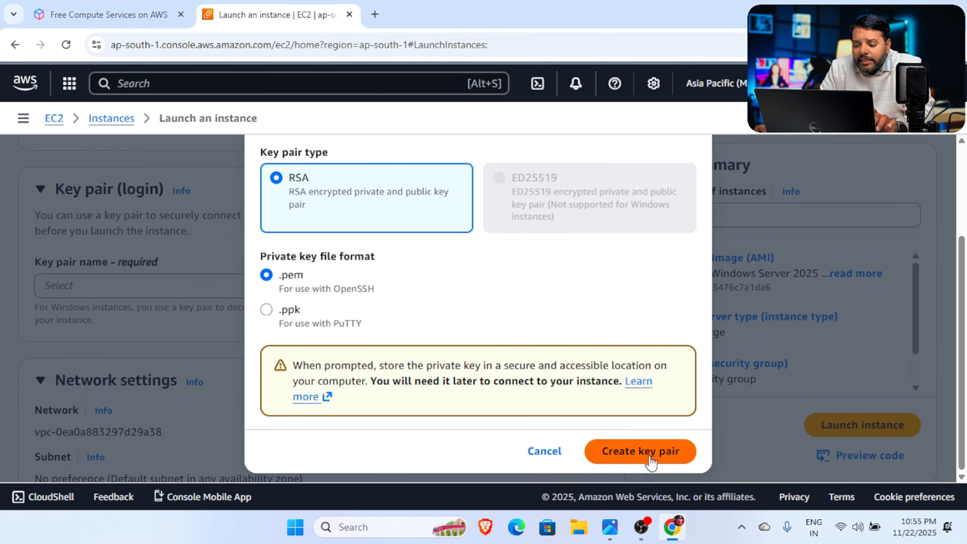
left_click(649, 453)
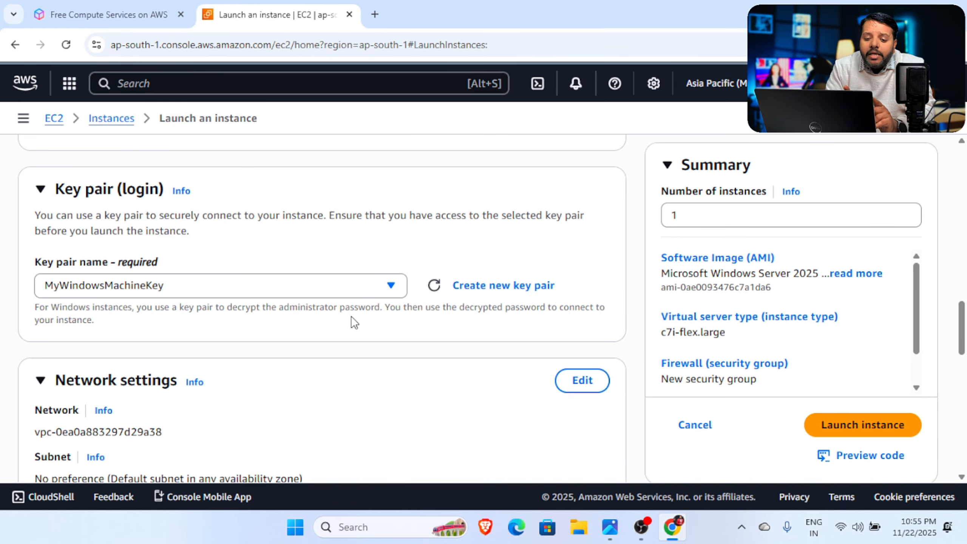
Step: Allow HTTPS and HTTP traffic from the internet in the new security group
scroll(348, 320, "down", 4)
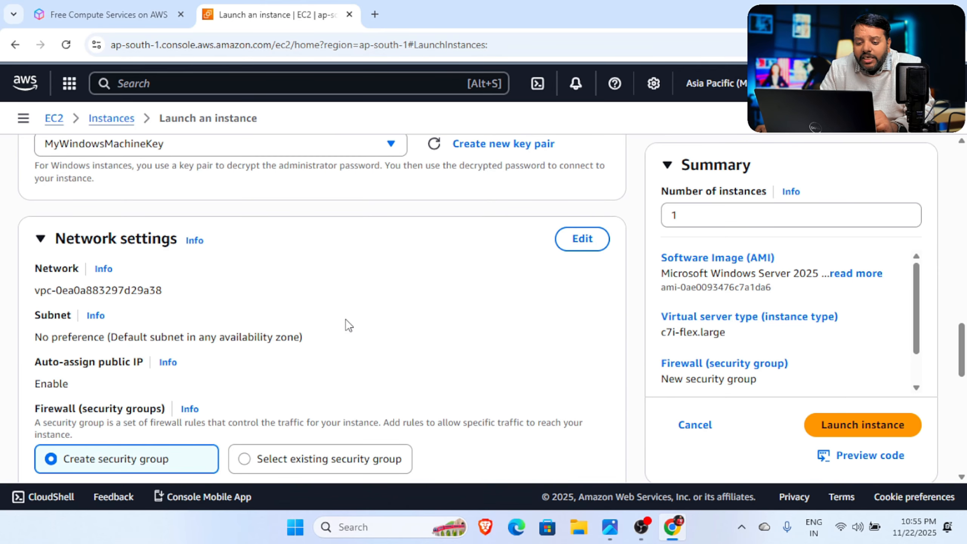
scroll(345, 319, "down", 5)
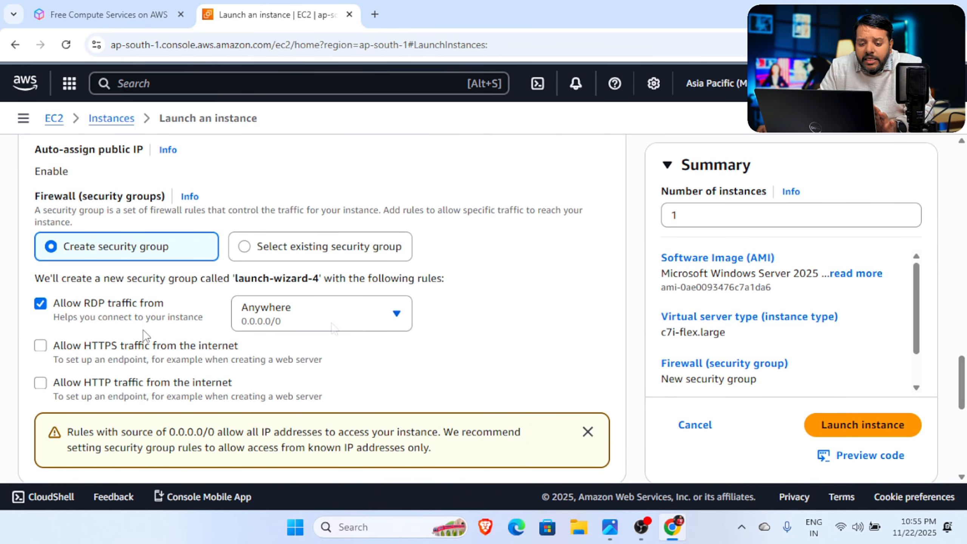
left_click(46, 351)
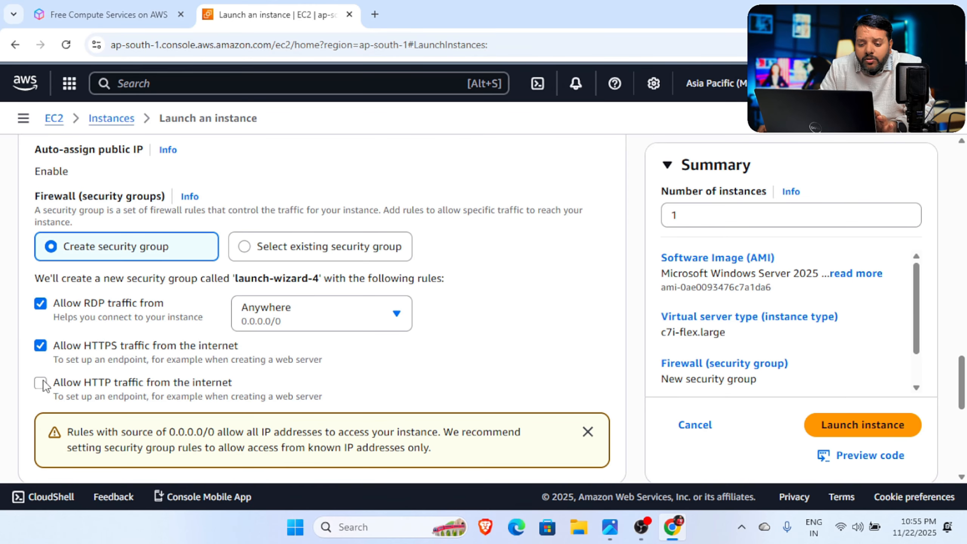
left_click(40, 383)
Step: Keep the 30 GiB gp3 root volume and launch the instance
scroll(381, 328, "down", 7)
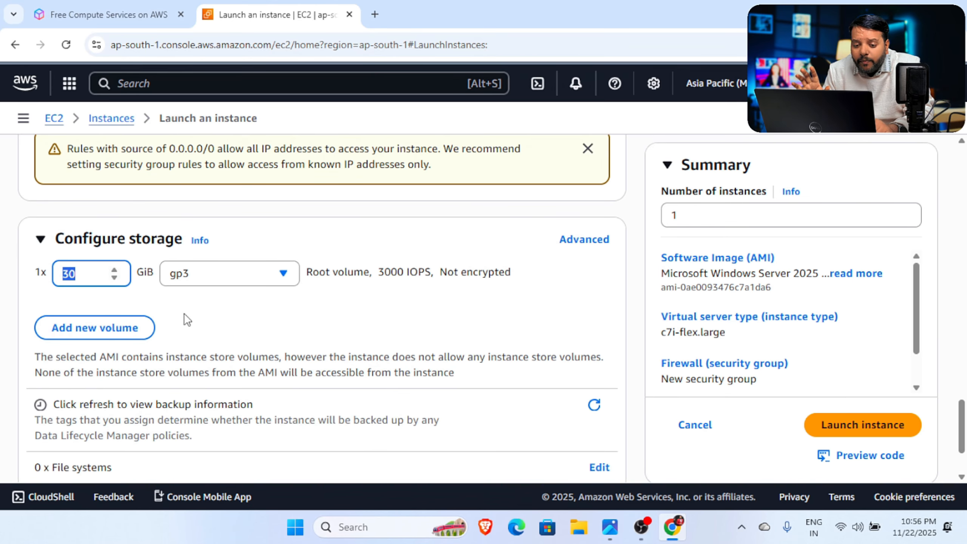
scroll(204, 319, "down", 2)
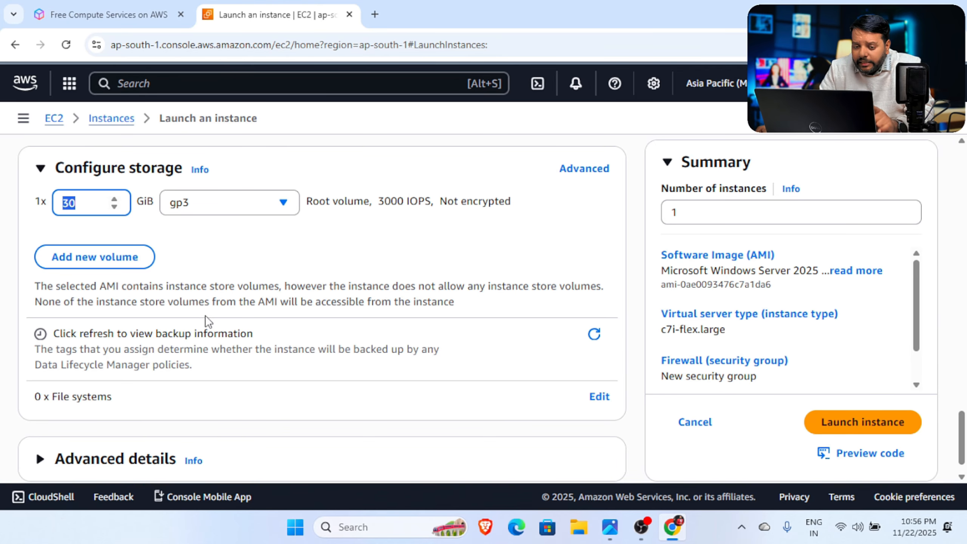
scroll(248, 316, "down", 1)
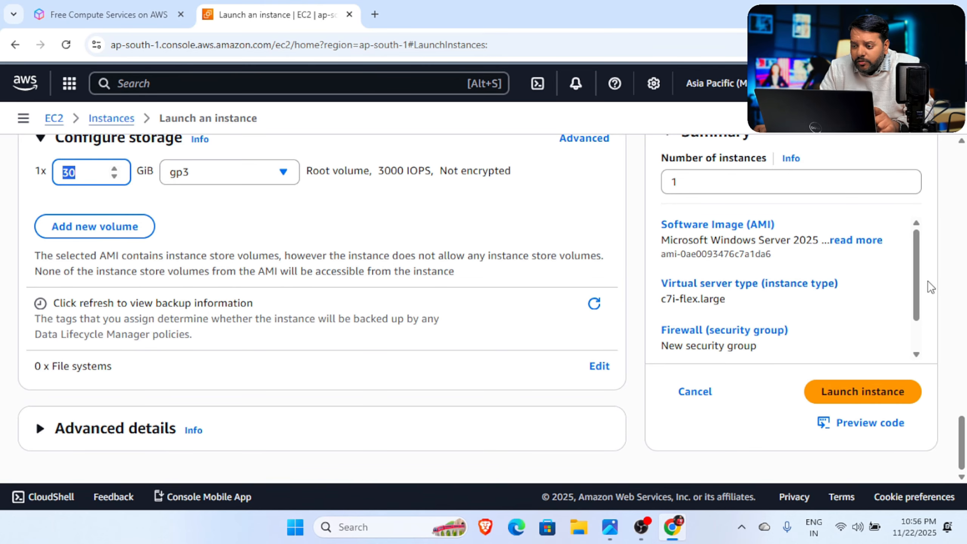
left_click(888, 396)
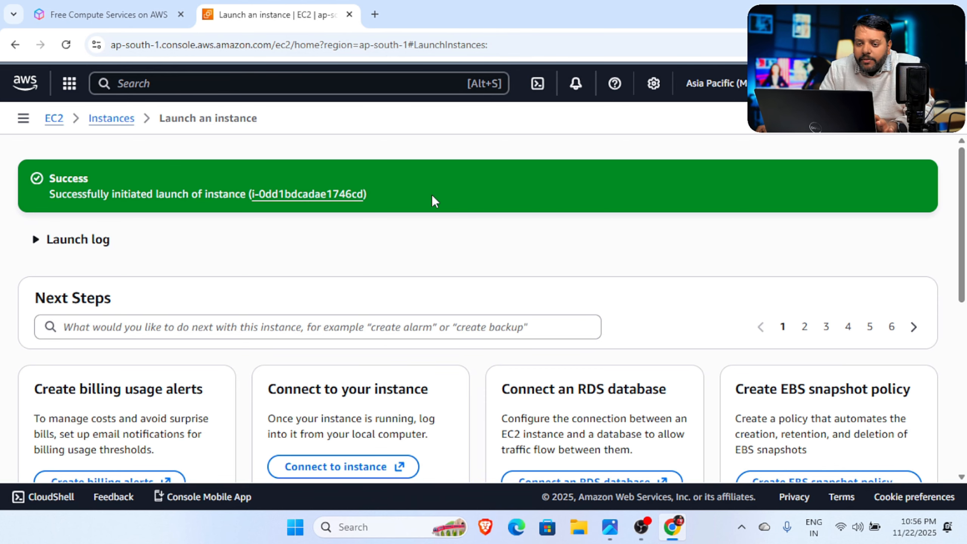
Step: Open the list of instances and check the instance state and status check of MyWindowsMachine
left_click(118, 121)
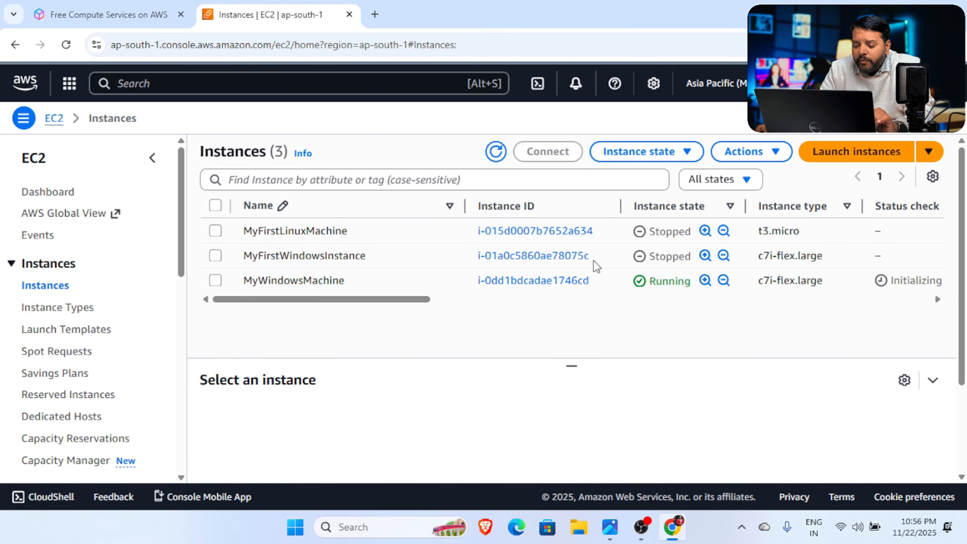
left_click_drag(392, 300, 488, 300)
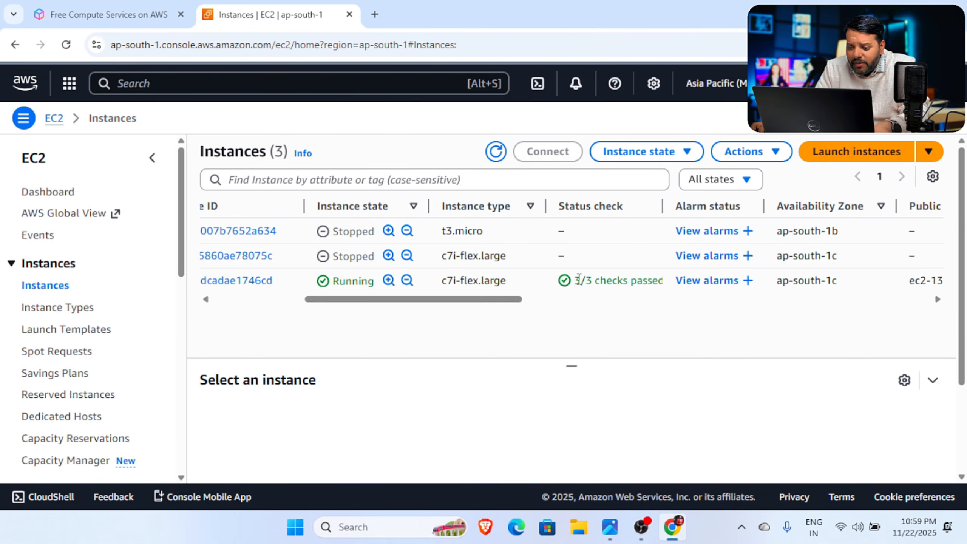
left_click_drag(577, 280, 638, 282)
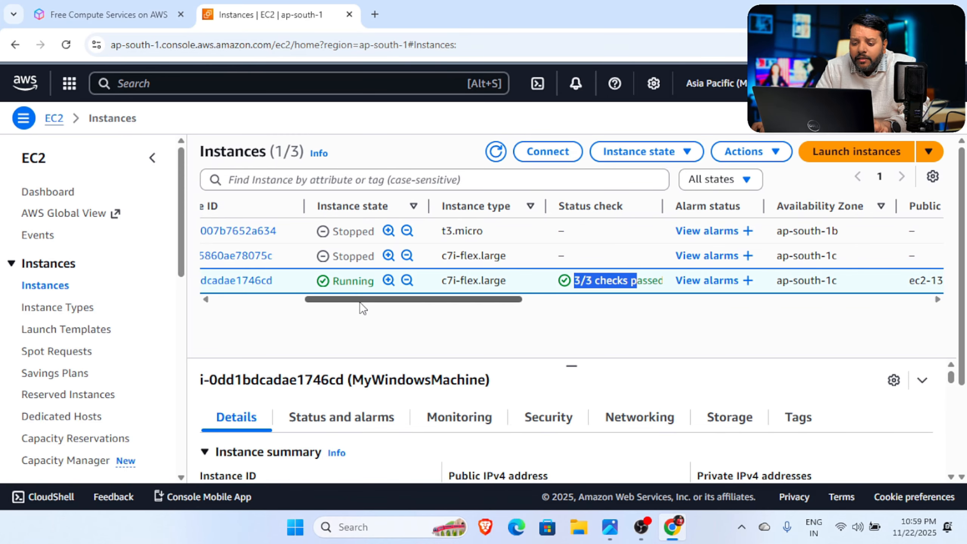
left_click_drag(358, 299, 237, 305)
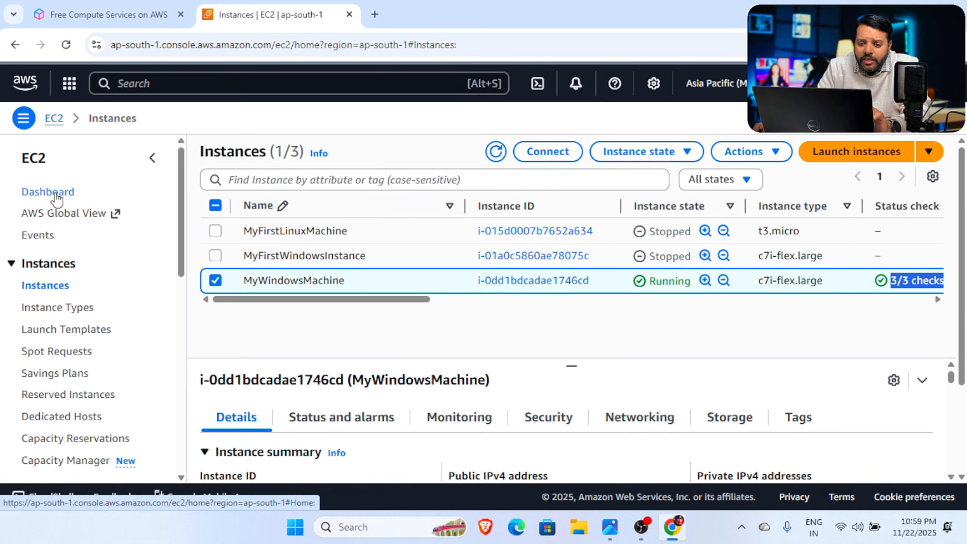
Step: Open the instance summary of MyWindowsMachine and go to its Connect page
left_click(327, 287)
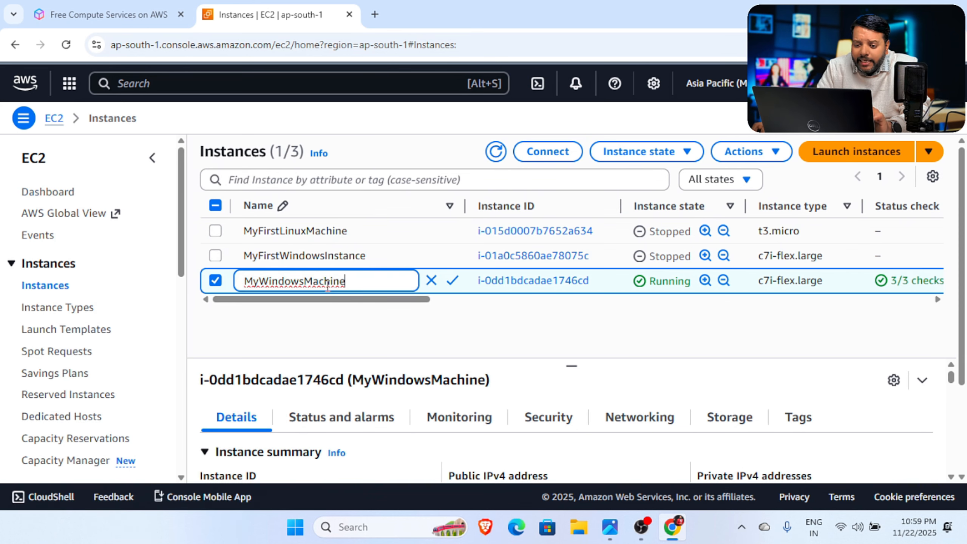
left_click(521, 323)
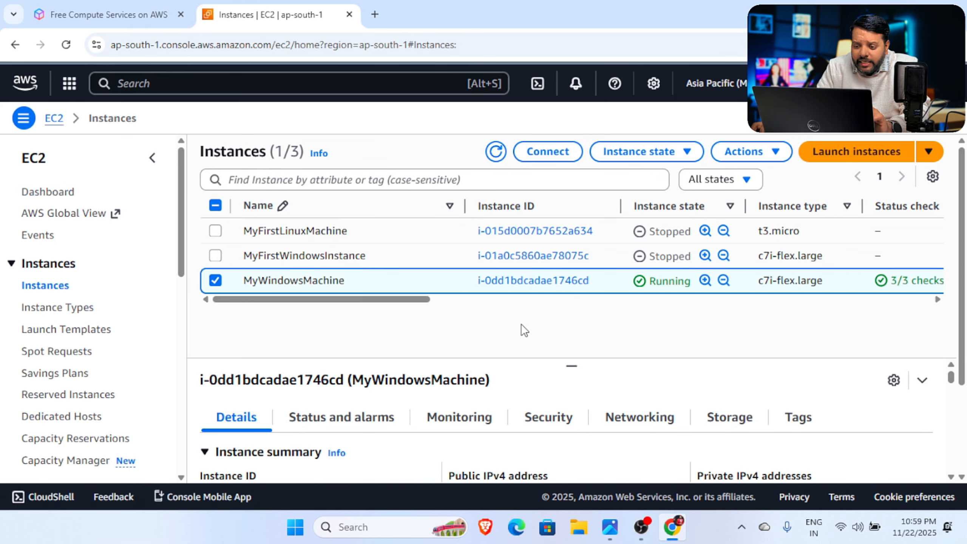
left_click(552, 280)
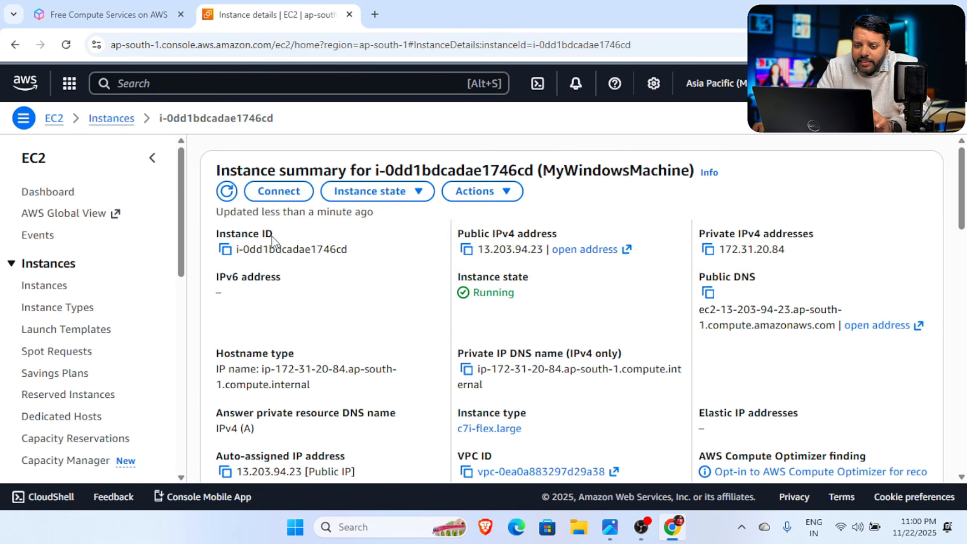
scroll(366, 289, "down", 2)
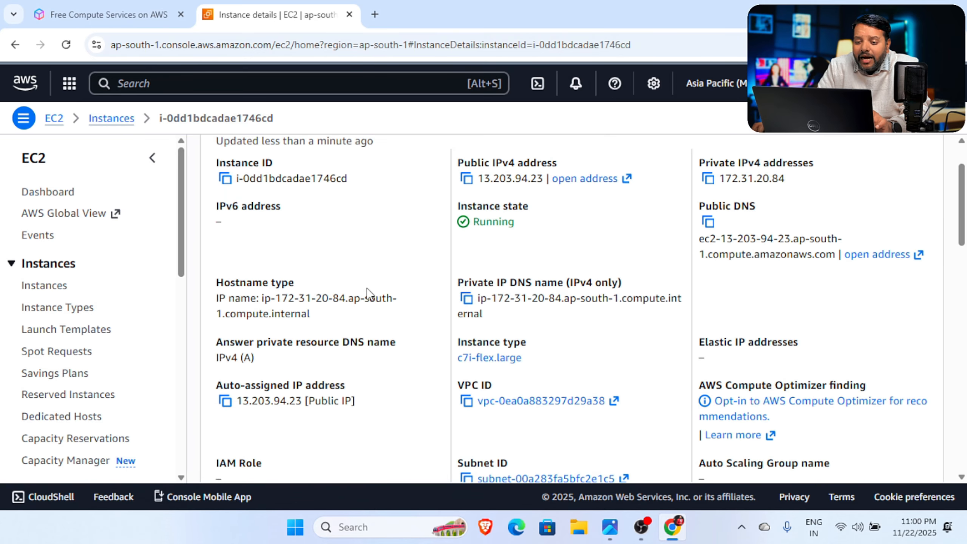
scroll(366, 293, "up", 2)
left_click(284, 190)
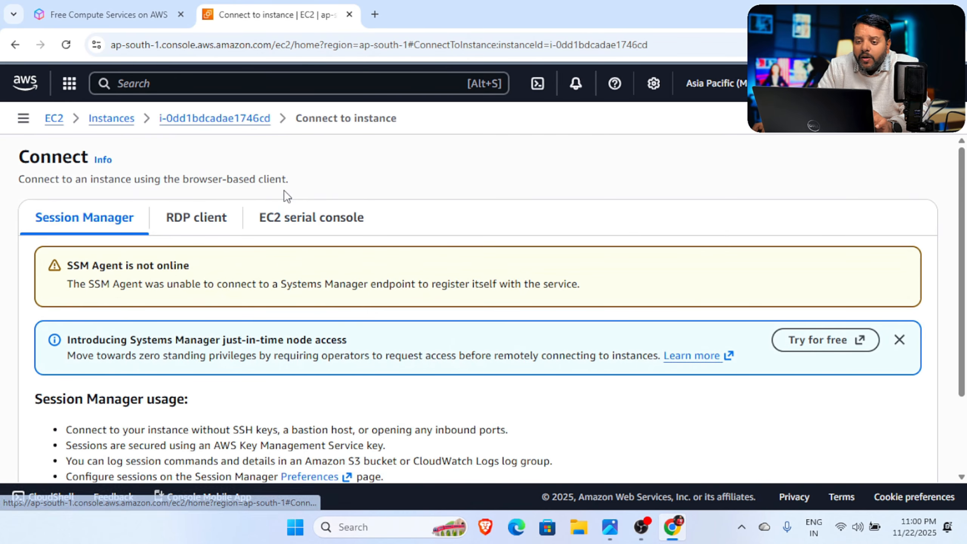
Step: Show the RDP client connection options and review the remote desktop file, Public DNS, username and password sections
scroll(482, 253, "down", 2)
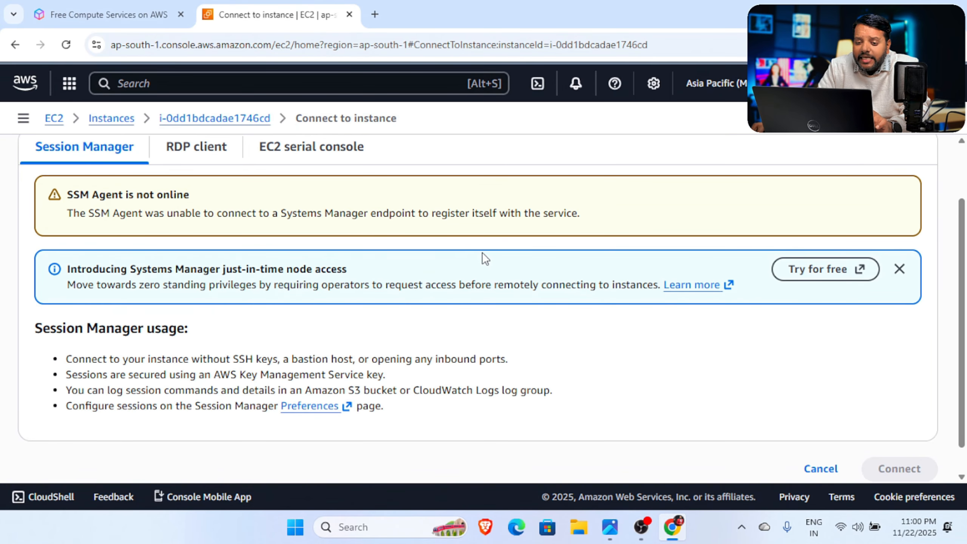
scroll(482, 253, "up", 2)
left_click(207, 218)
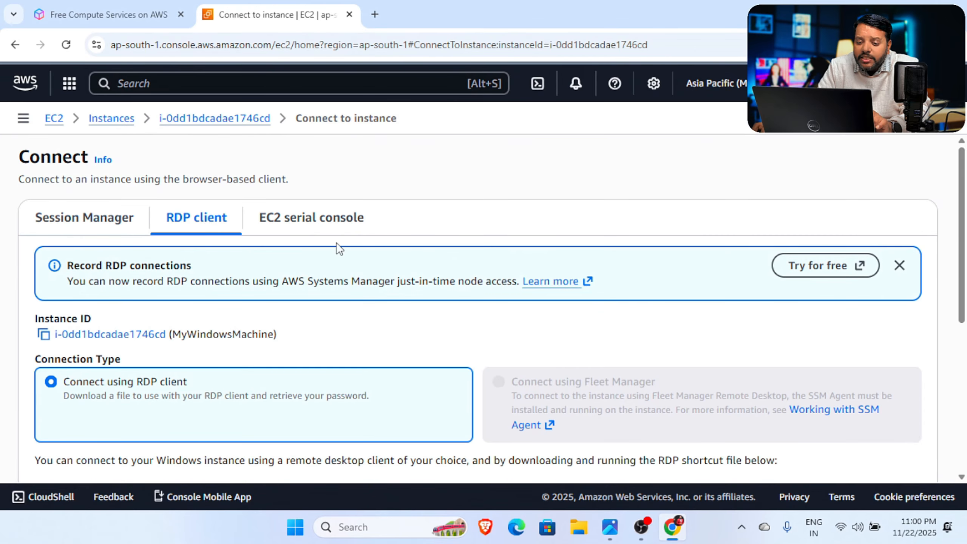
scroll(511, 281, "down", 3)
scroll(511, 277, "up", 3)
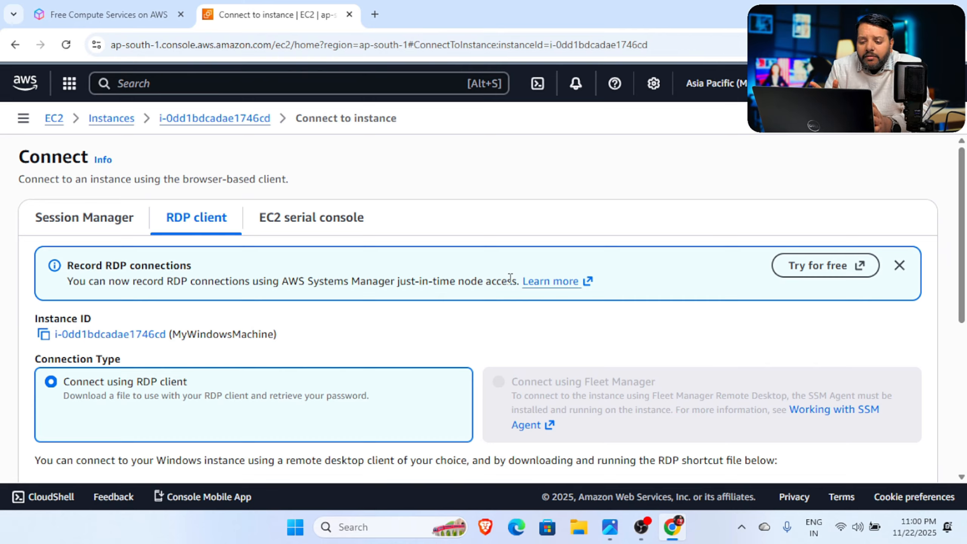
scroll(521, 267, "down", 5)
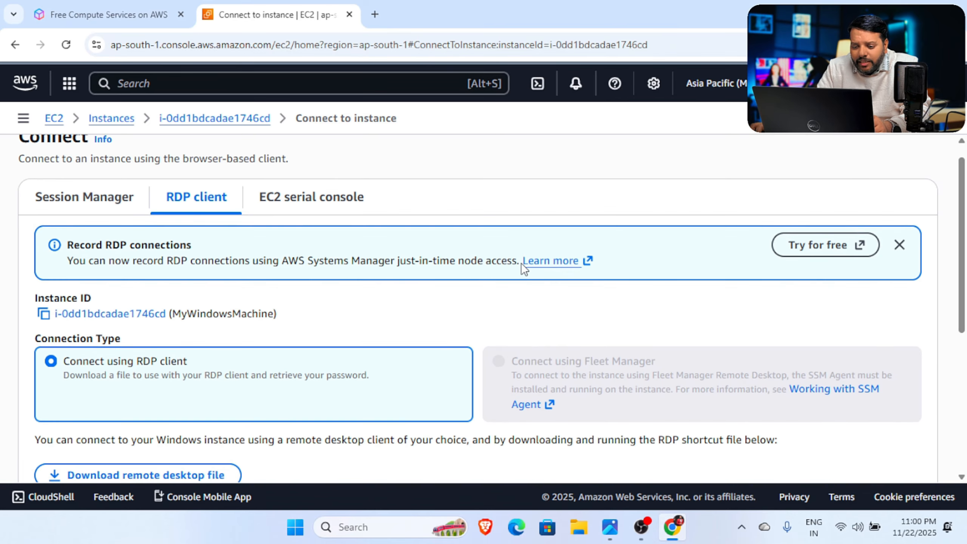
scroll(542, 273, "down", 2)
scroll(542, 273, "up", 4)
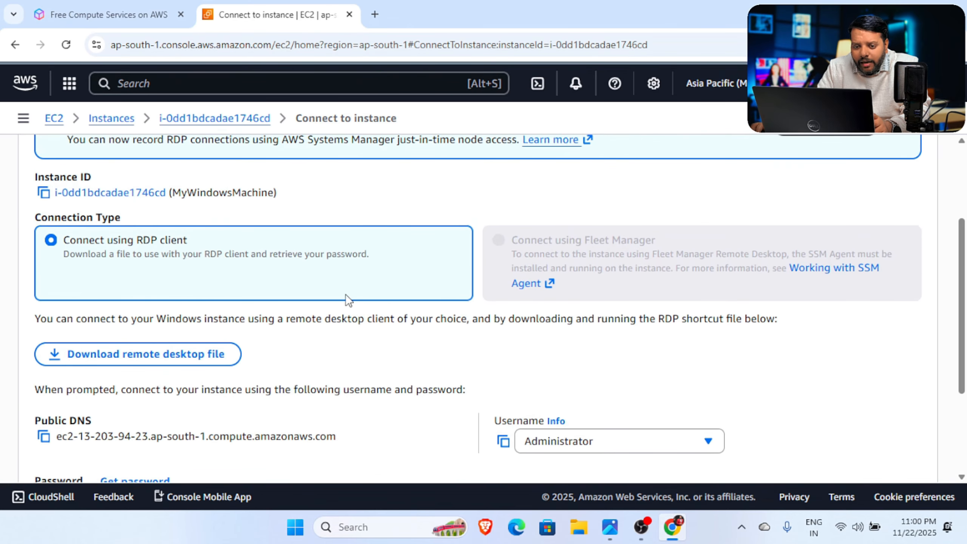
scroll(300, 271, "up", 3)
Step: Search Windows for "rd" and open Remote Desktop Connection
left_click(297, 528)
type("rd")
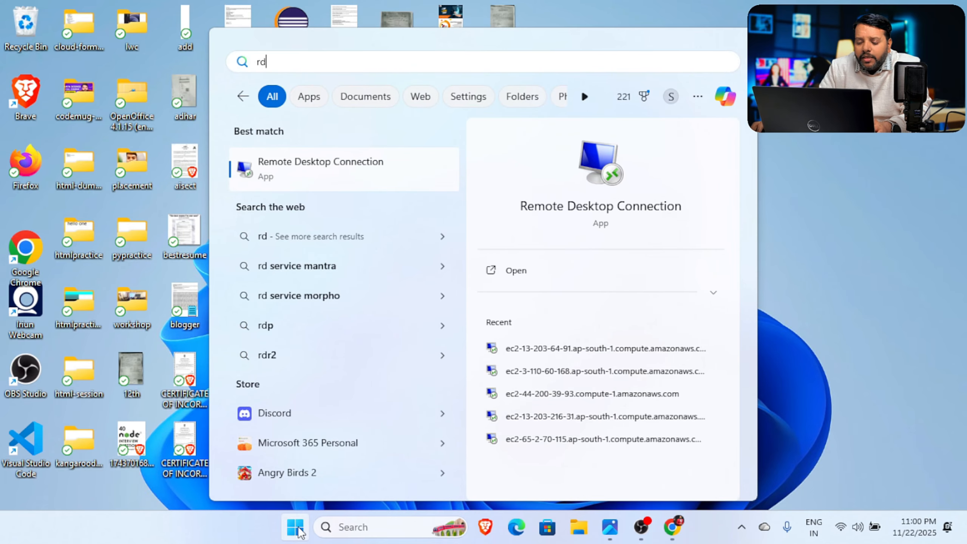
left_click(340, 177)
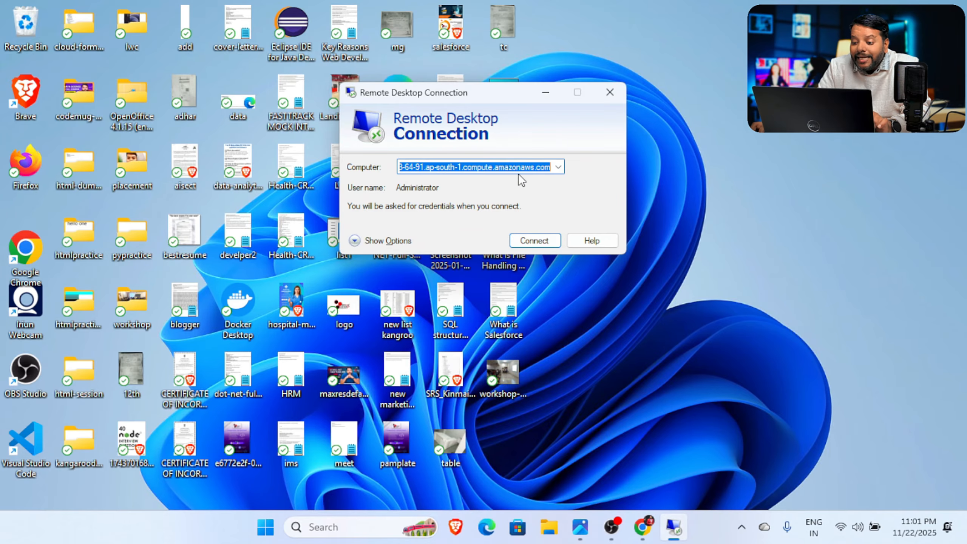
Step: Copy the instance's Public DNS from the EC2 Connect page in Chrome and switch back to Remote Desktop Connection
mouse_move(641, 527)
left_click(631, 464)
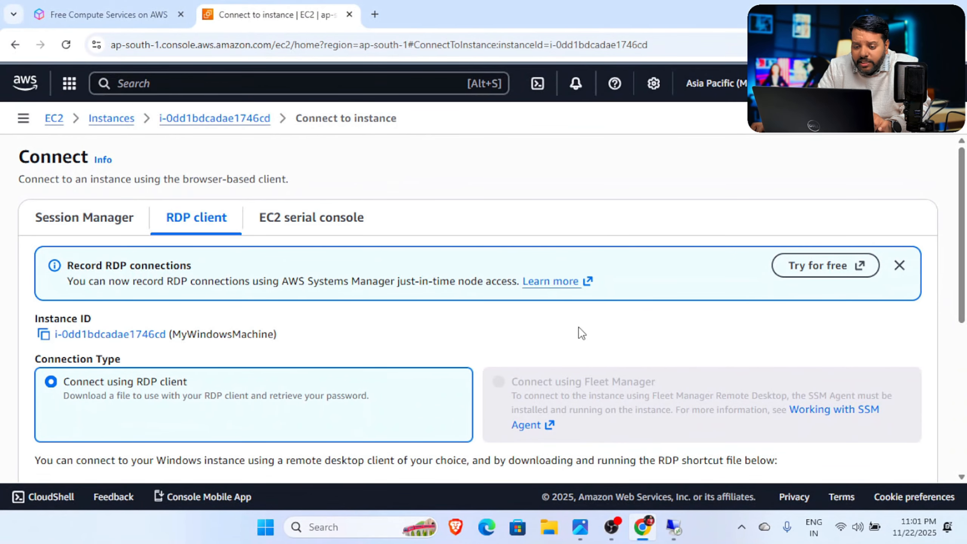
scroll(579, 327, "down", 6)
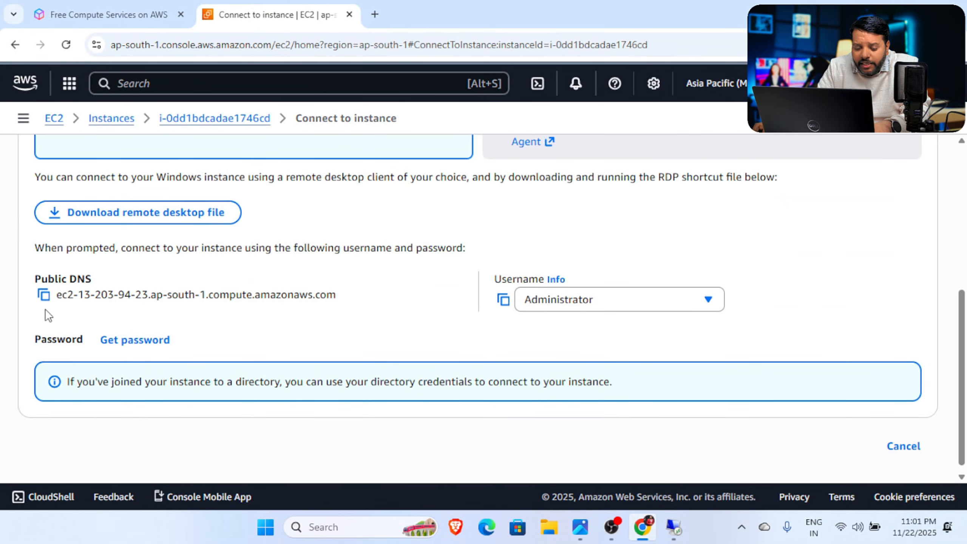
left_click(44, 295)
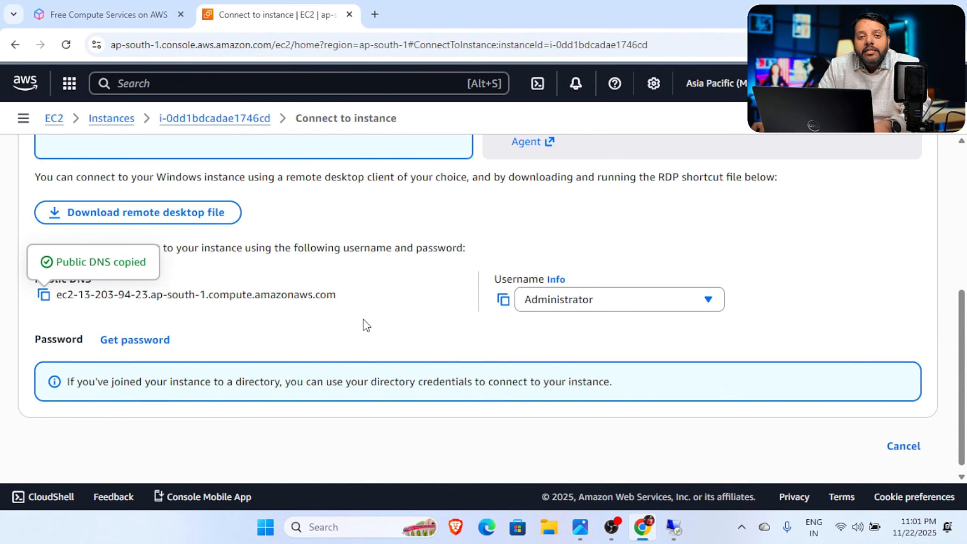
key("alt+Tab")
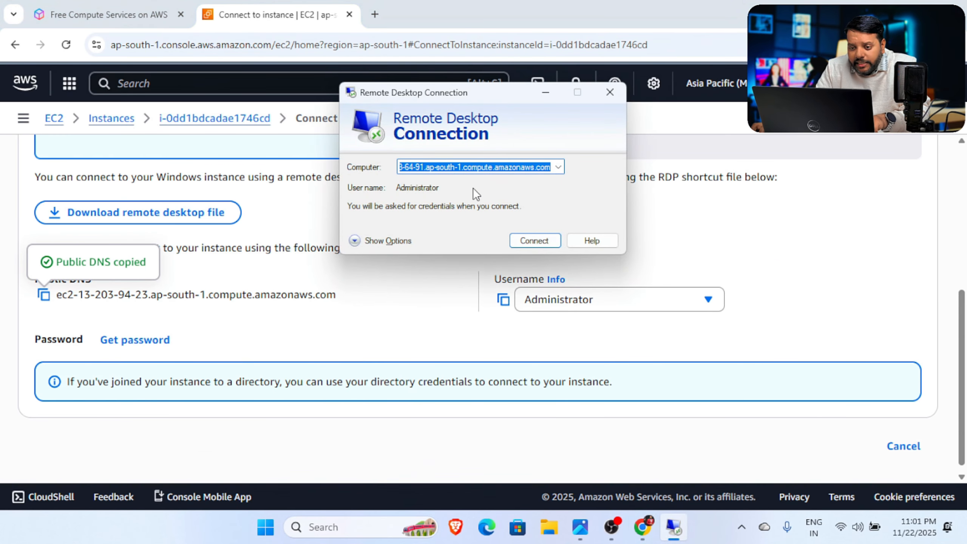
Step: Connect to the instance's copied Public DNS and fill in the user name Administrator copied from the EC2 Connect page
key("ctrl+v")
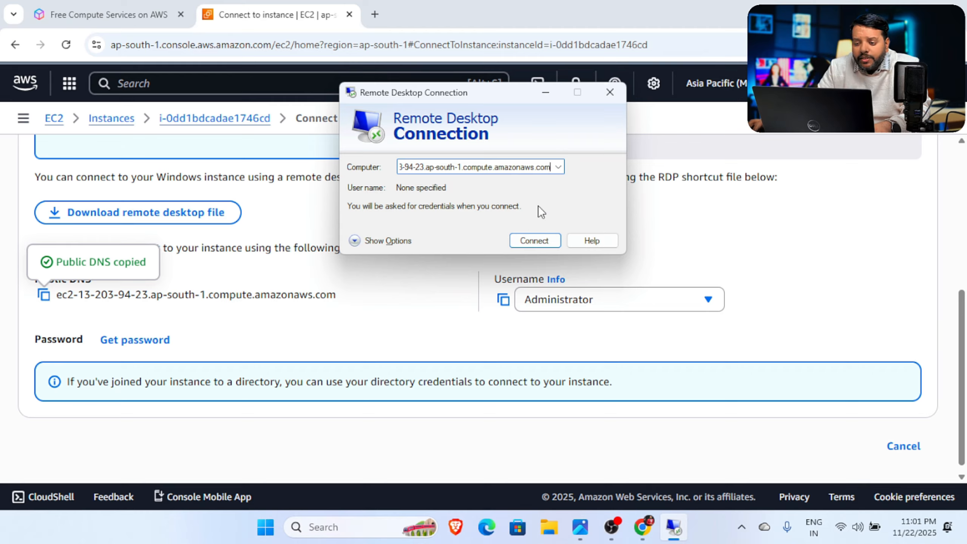
left_click(543, 243)
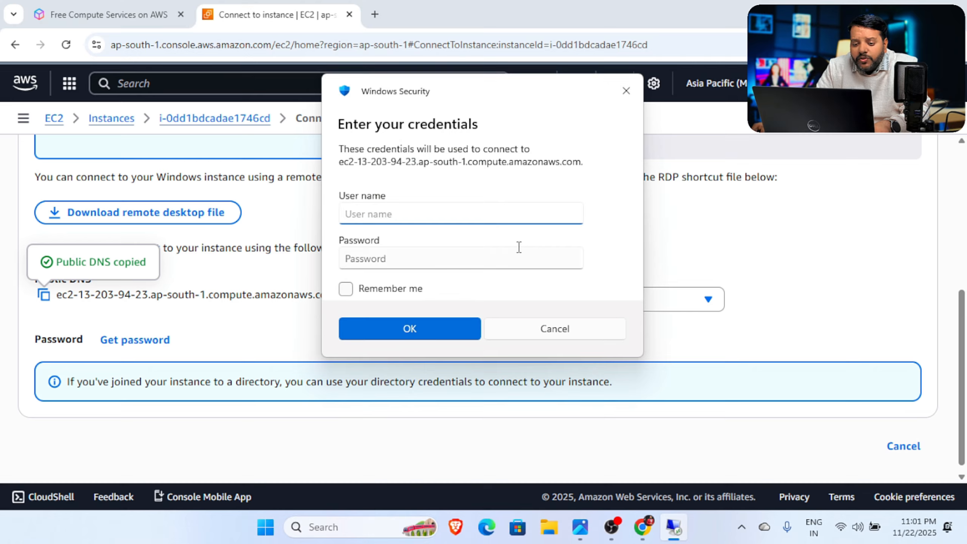
left_click(237, 305)
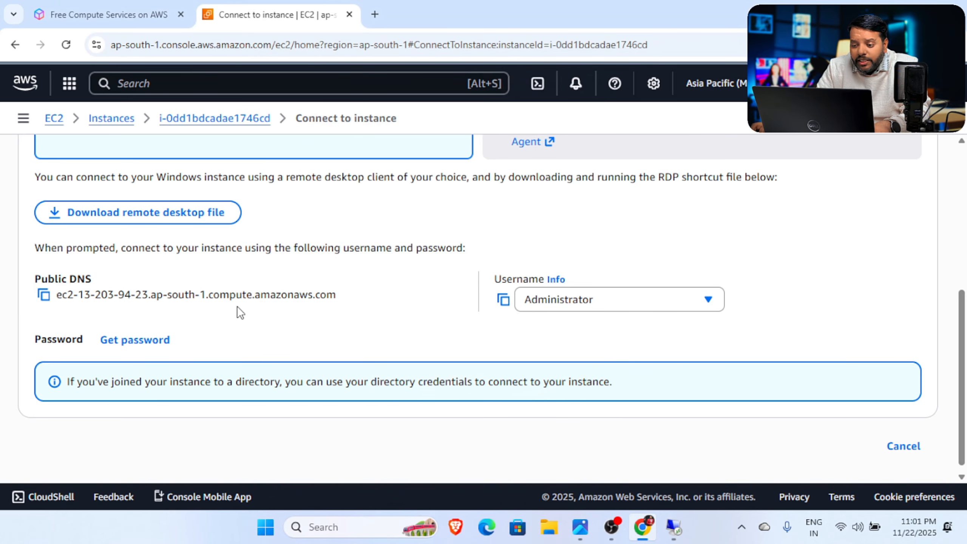
left_click(503, 301)
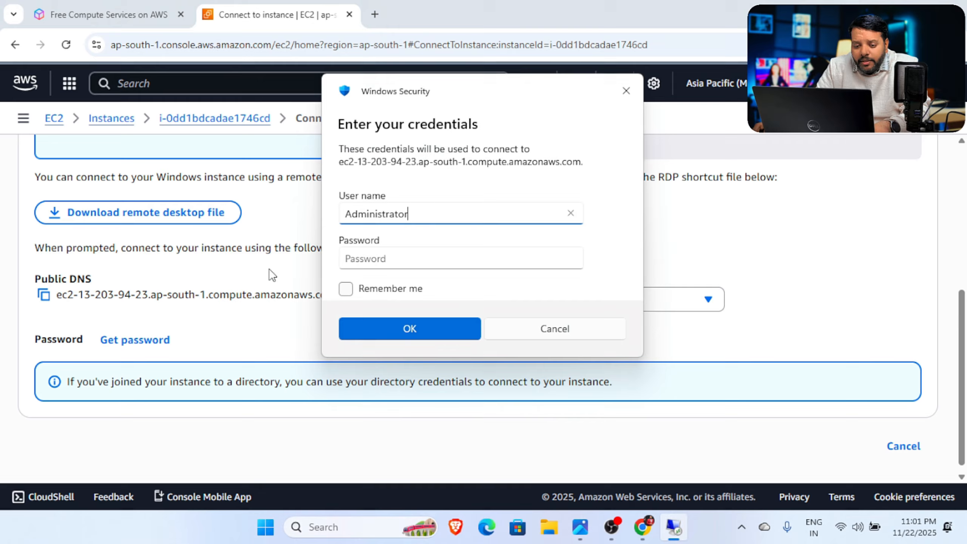
Step: Retrieve the instance's Windows password in the EC2 console by uploading MyWindowsMachineKey.pem and decrypting it
left_click(269, 269)
left_click(139, 339)
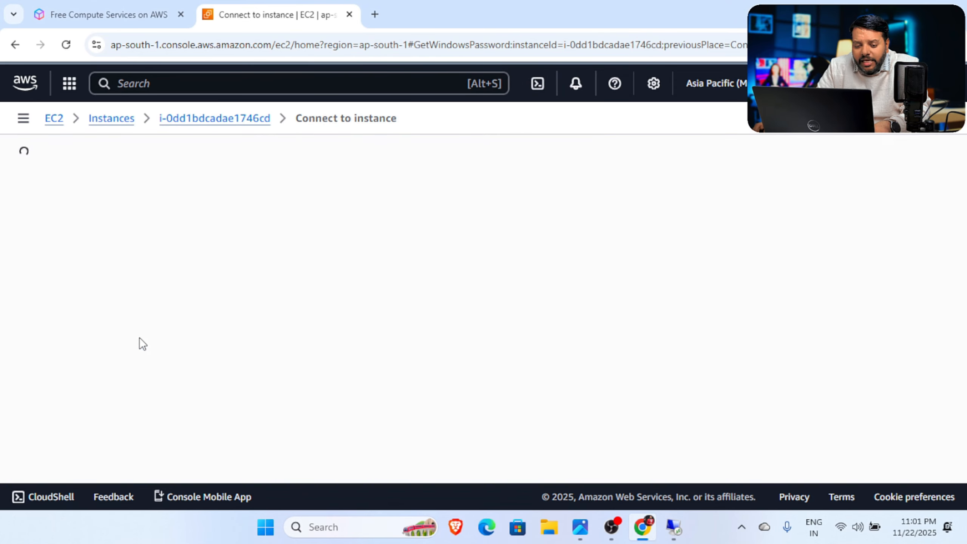
left_click(152, 342)
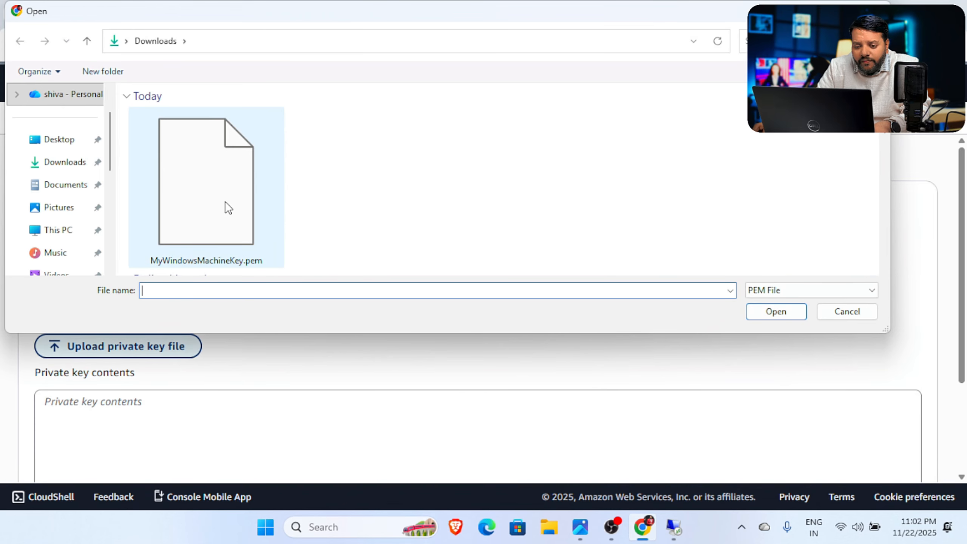
double_click(219, 193)
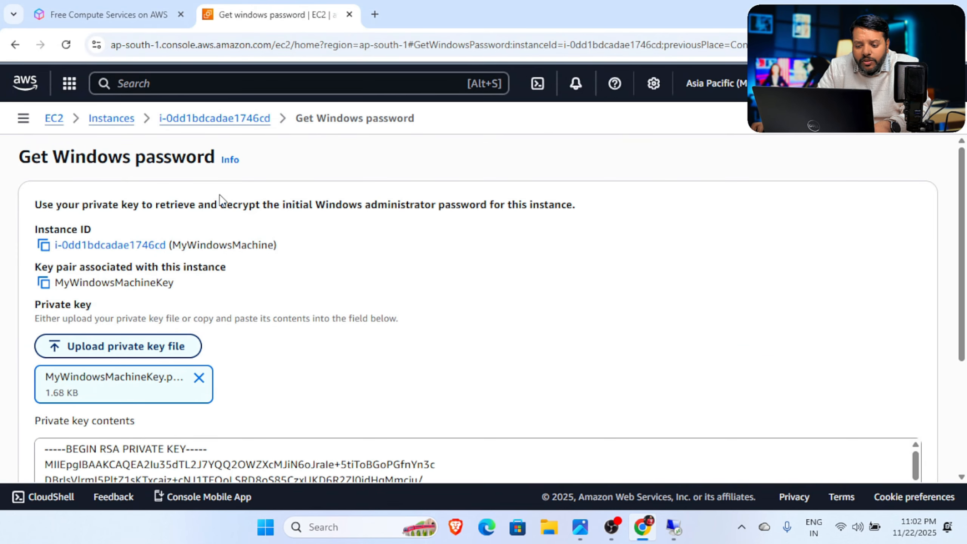
scroll(496, 324, "down", 5)
left_click(875, 448)
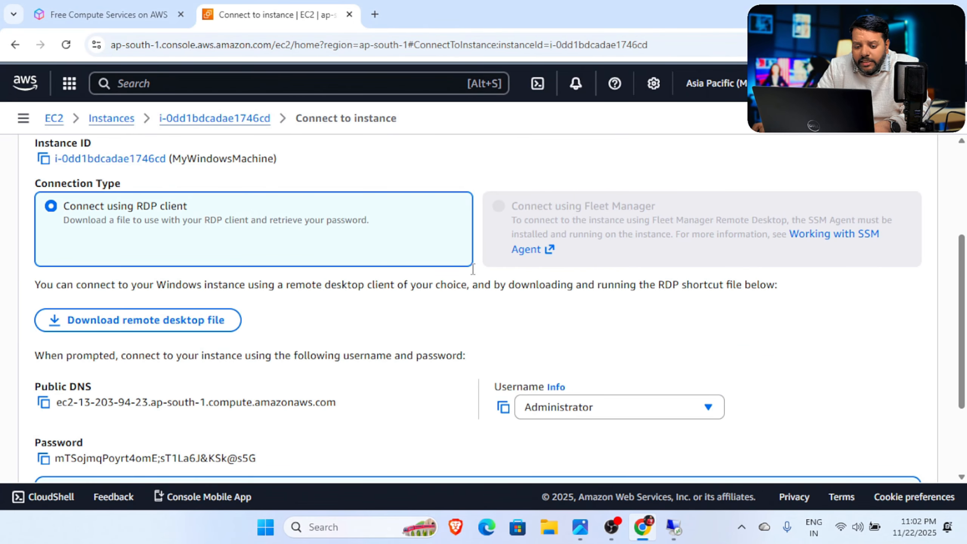
Step: Copy the decrypted password from the EC2 Connect page and return to the Password field of the credentials prompt
scroll(214, 292, "down", 3)
left_click(43, 388)
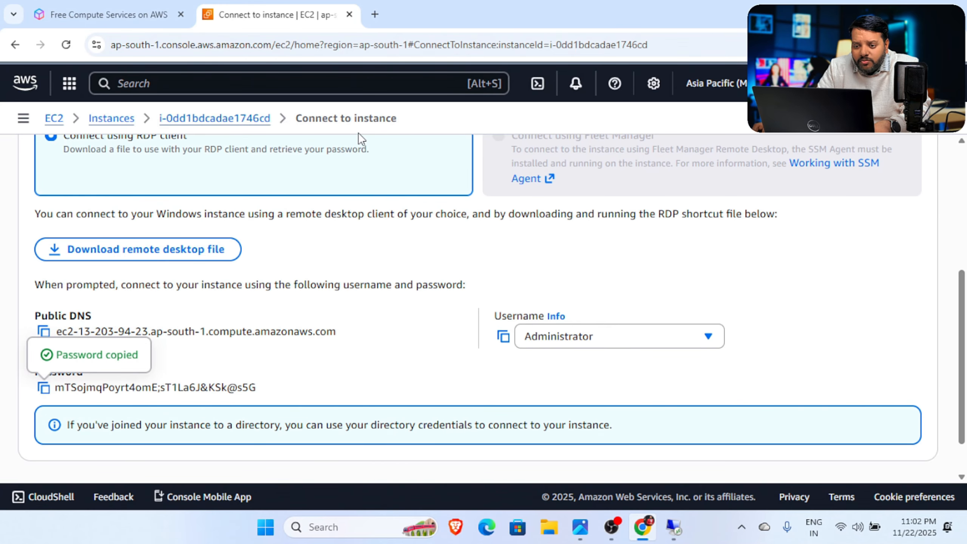
left_click(382, 258)
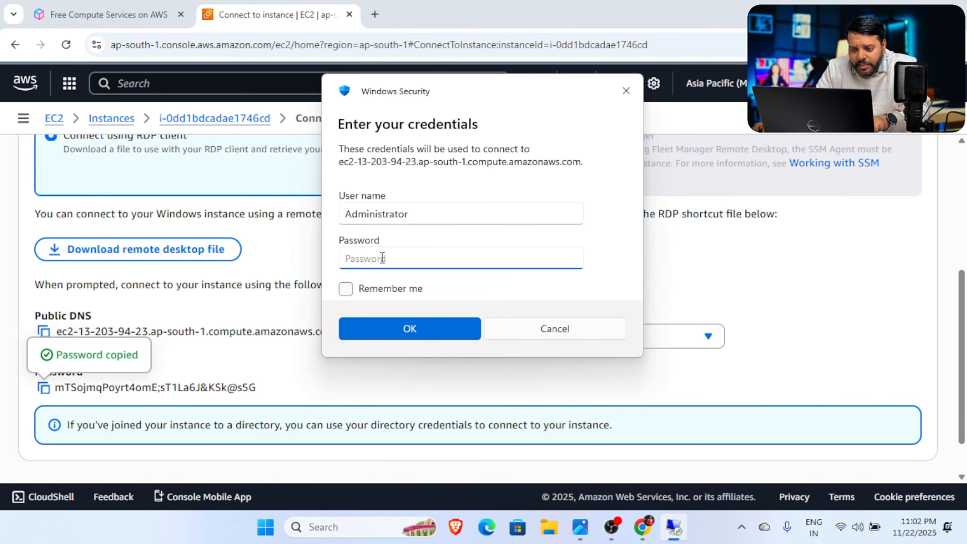
Step: Open Notepad, paste the copied account password into a new tab and select all of it
left_click(266, 528)
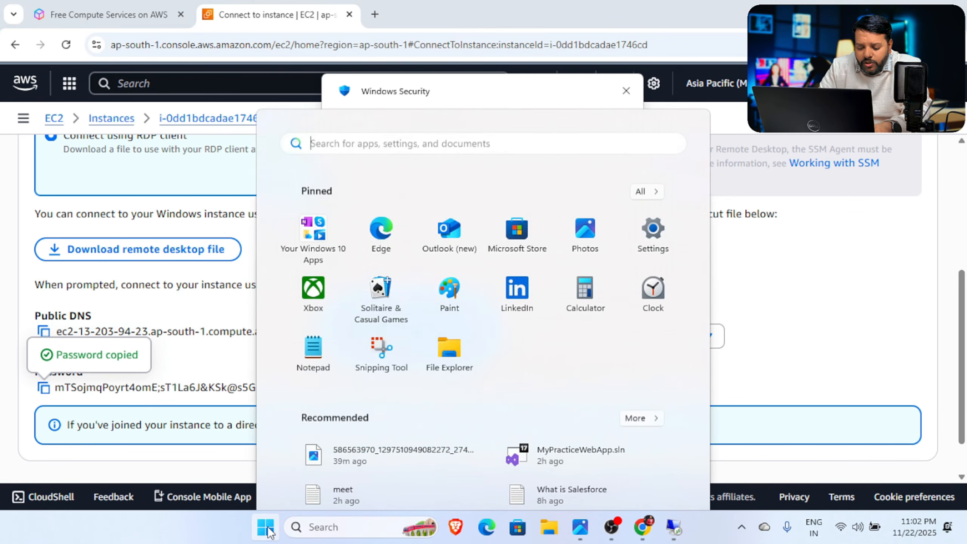
type("notepad")
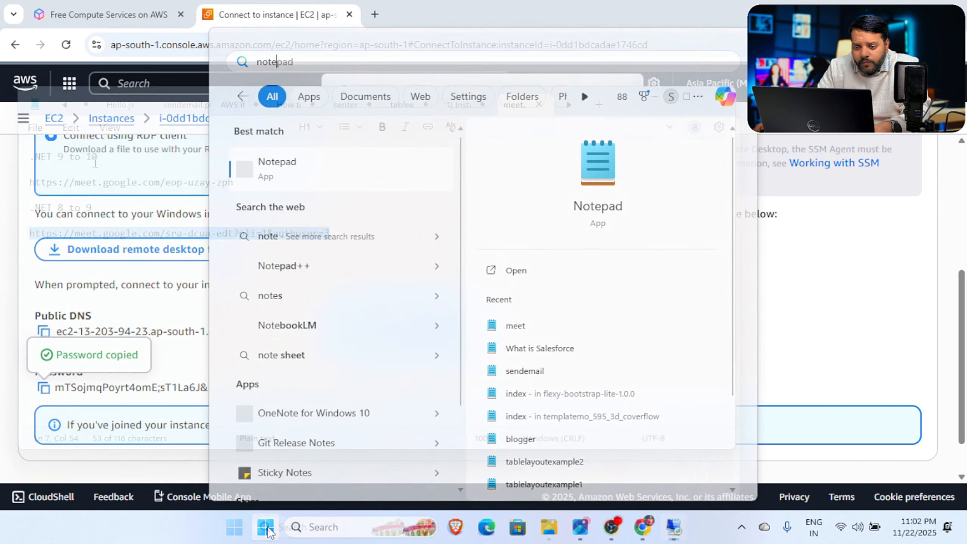
key("Return")
left_click(41, 129)
left_click(57, 152)
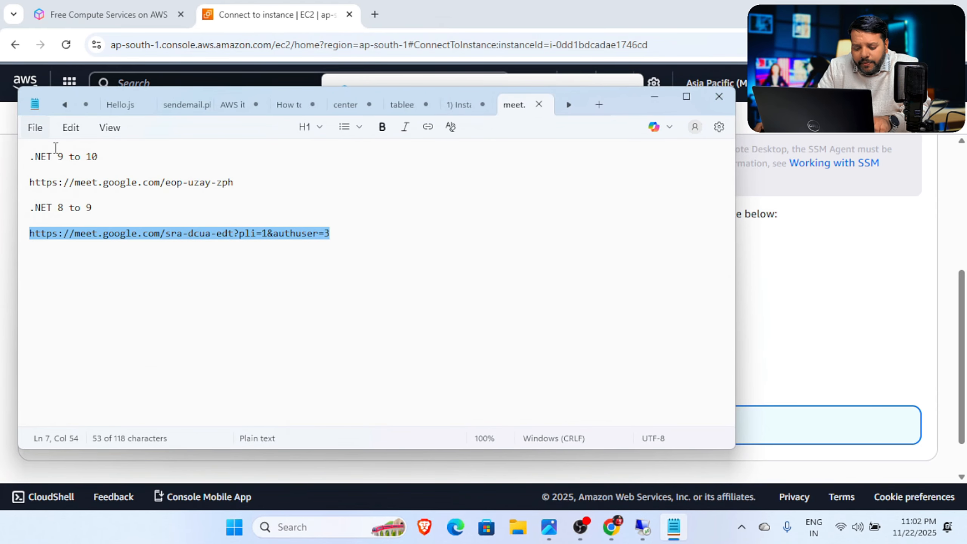
key("ctrl+v")
key("ctrl+a")
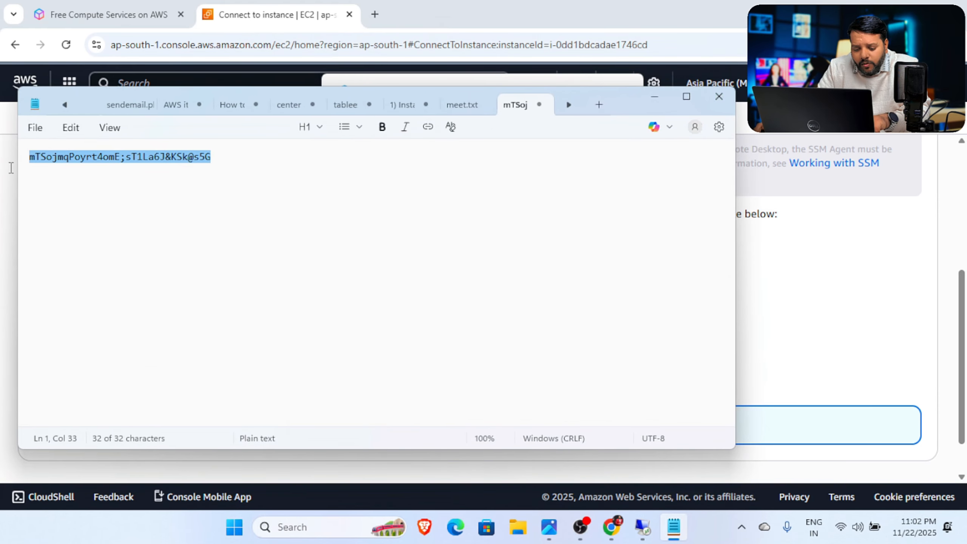
Step: Paste the account password into the Password field of the Windows Security prompt and reveal it
key("ctrl+v")
key("ctrl+v")
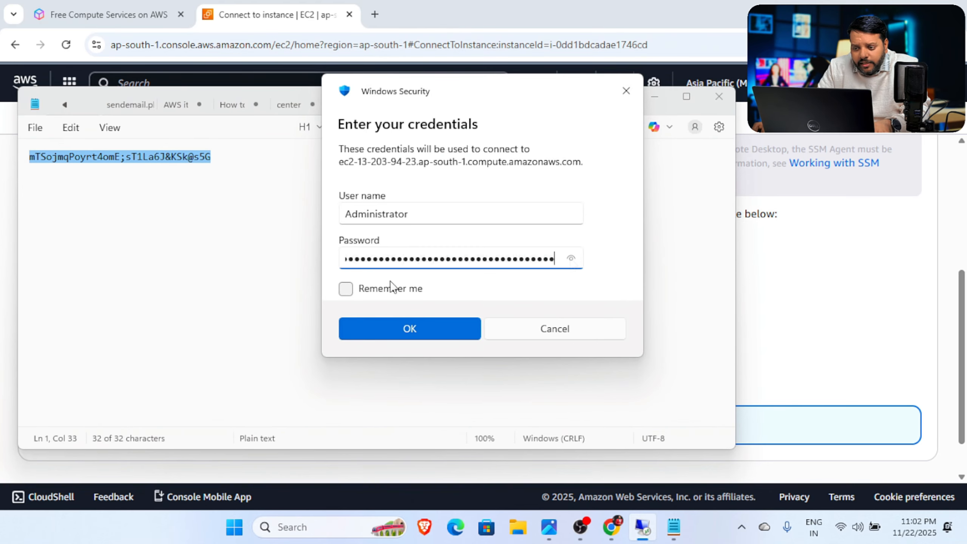
left_click(570, 259)
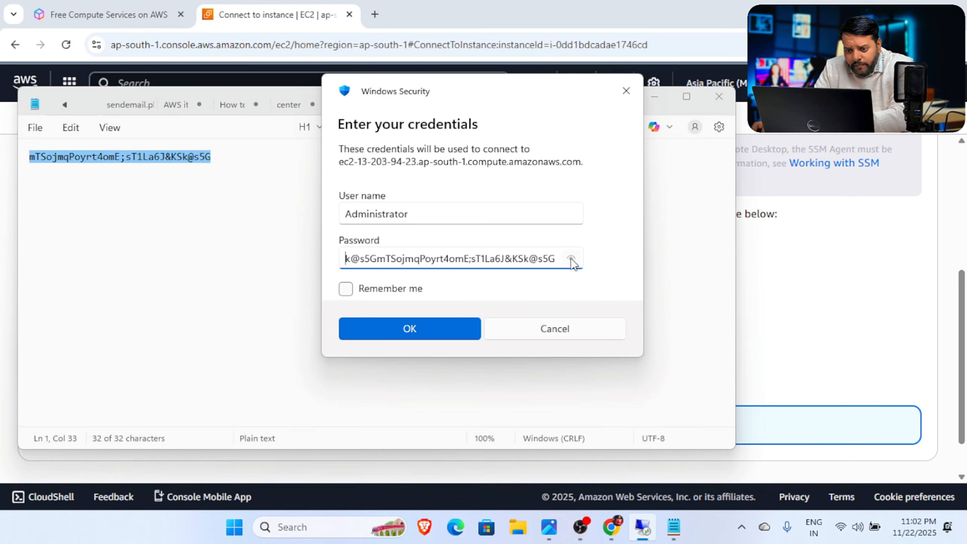
Step: Delete the duplicated text ahead of the last copy of the password in the Password field
key("Right")
key("Right")
key("Right")
key("Right")
key("Right")
key("Right")
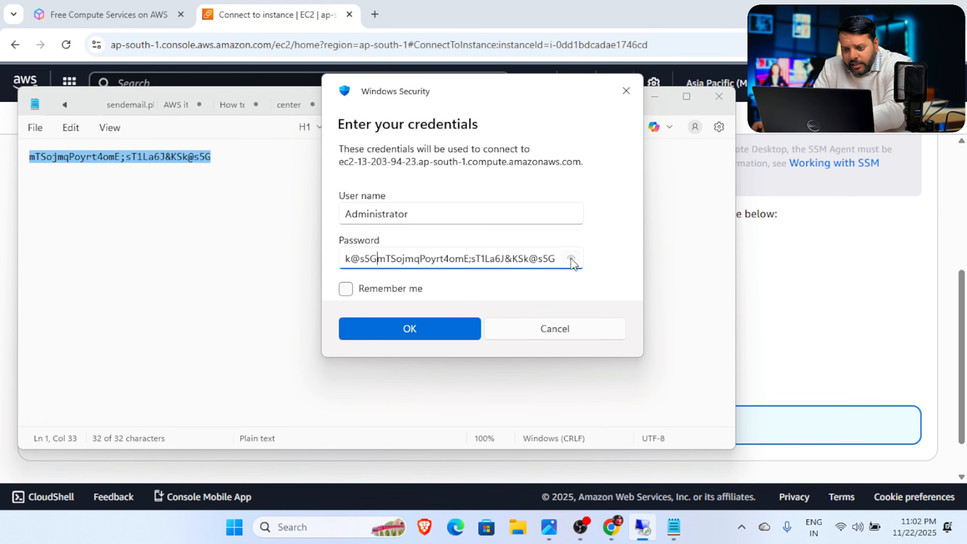
key("BackSpace")
key("BackSpace")
key("BackSpace")
key("BackSpace")
key("BackSpace")
key("BackSpace")
key("BackSpace")
key("BackSpace")
key("BackSpace")
key("BackSpace")
key("BackSpace")
key("BackSpace")
key("BackSpace")
key("BackSpace")
key("BackSpace")
key("BackSpace")
key("BackSpace")
key("BackSpace")
key("BackSpace")
key("BackSpace")
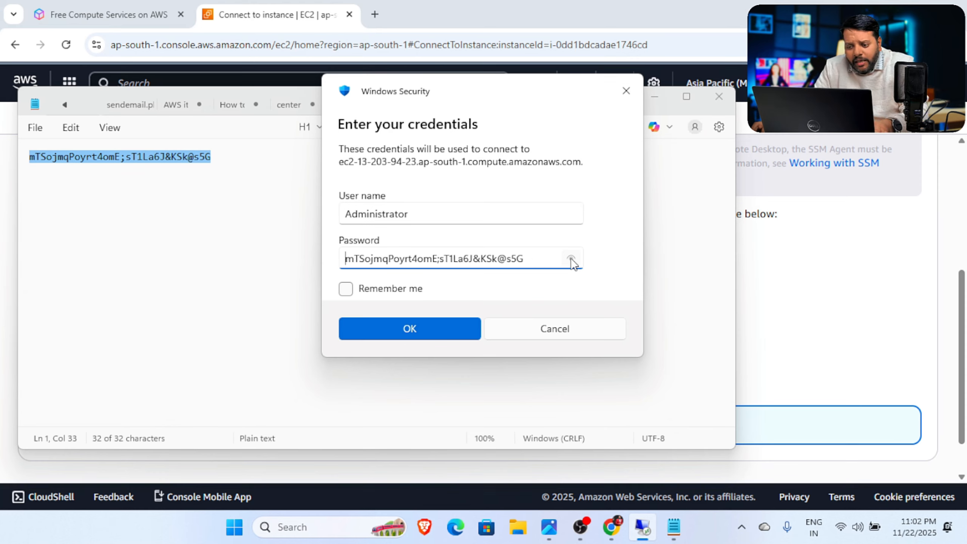
Step: Mask the password again, then submit the credentials and connect despite the remote computer's certificate errors
left_click(571, 259)
left_click(571, 259)
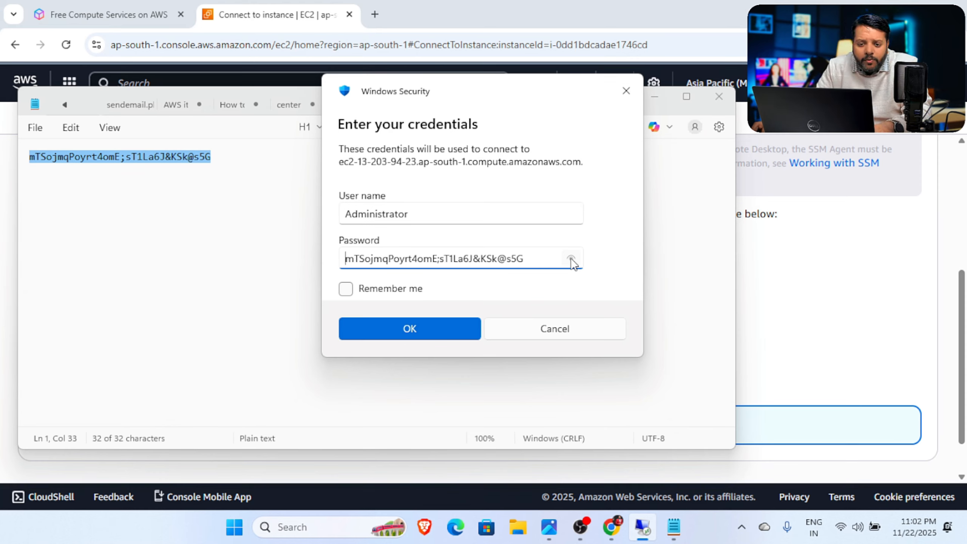
left_click(571, 260)
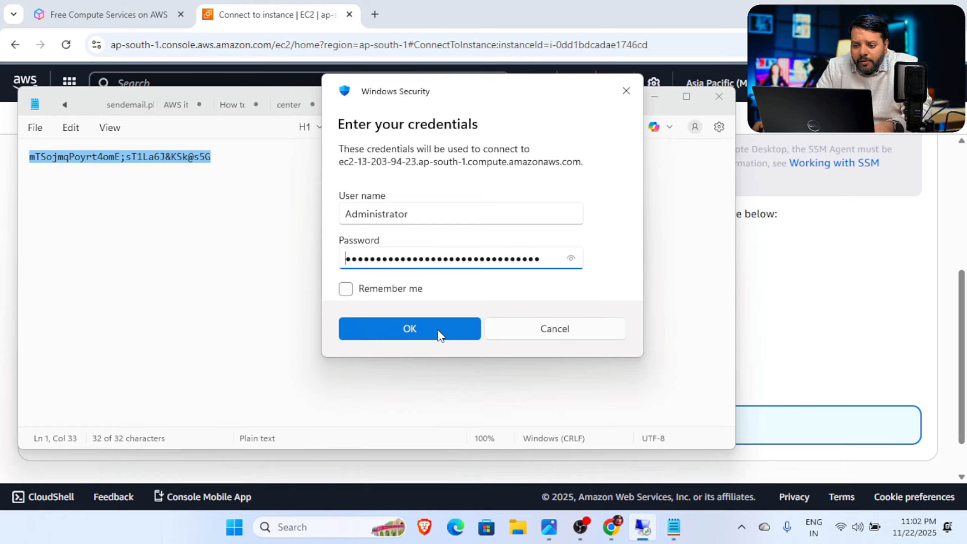
left_click(438, 329)
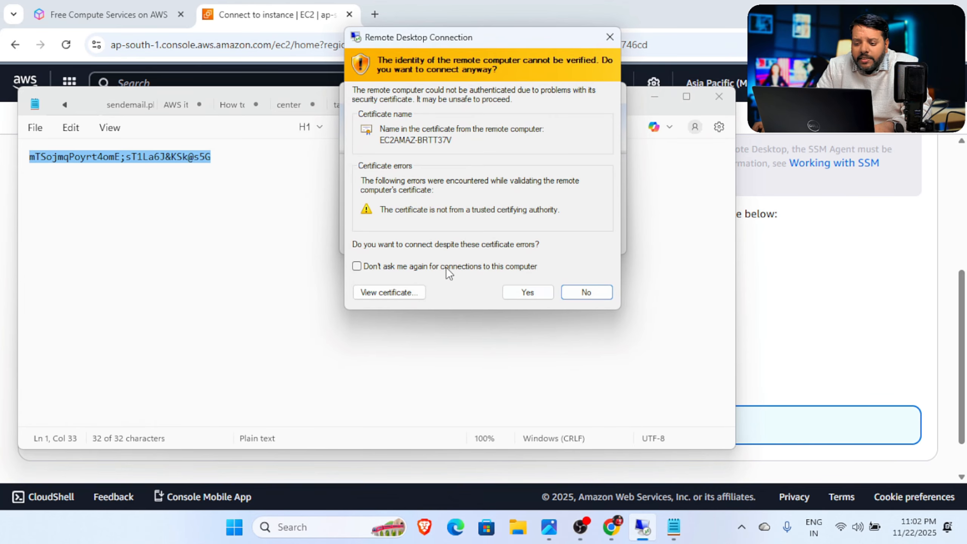
left_click(527, 292)
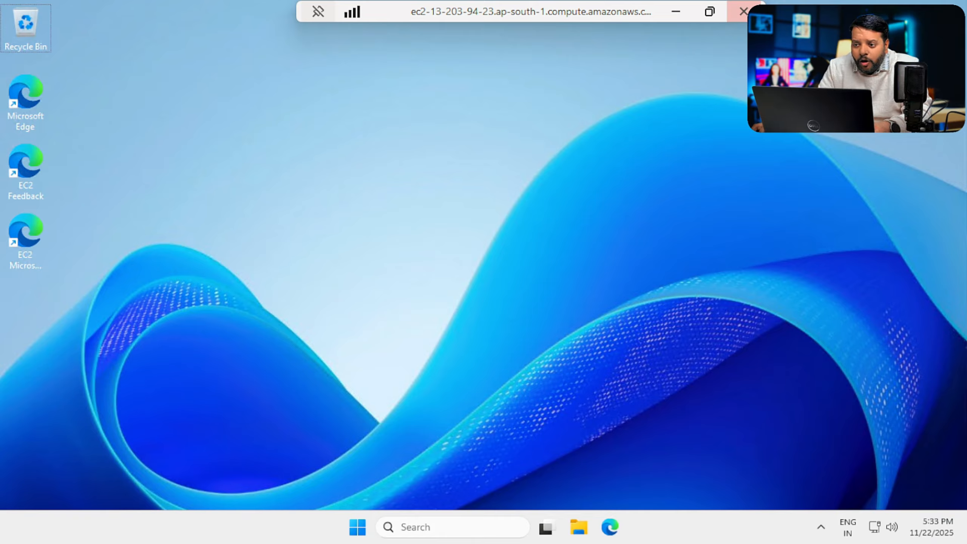
Step: Minimize Notepad and switch back and forth between the local desktop and the remote EC2 desktop to compare them
left_click(679, 13)
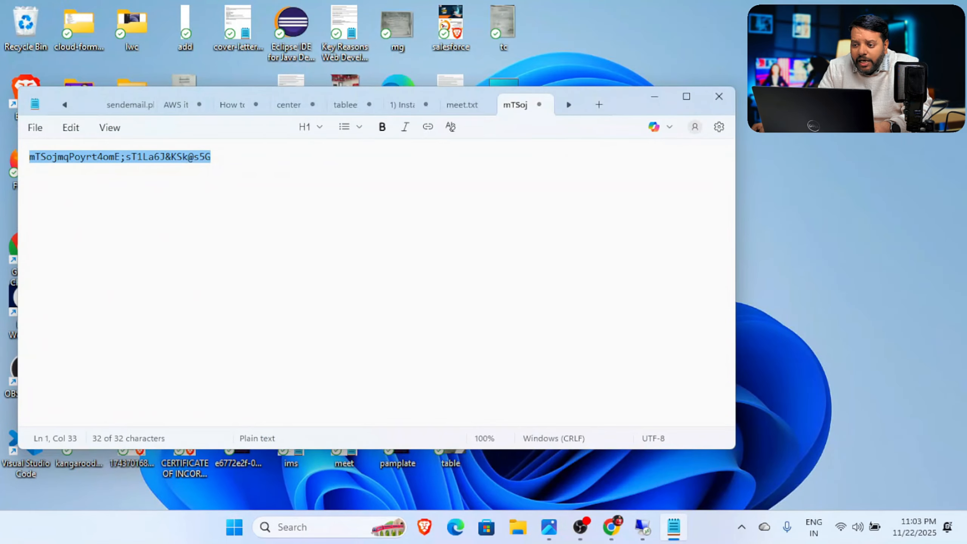
left_click(654, 96)
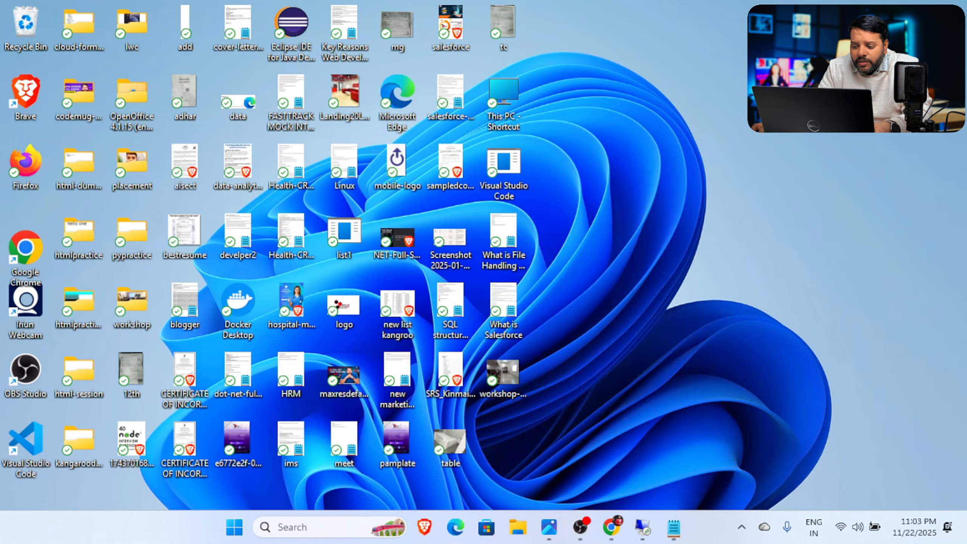
mouse_move(642, 531)
left_click(623, 431)
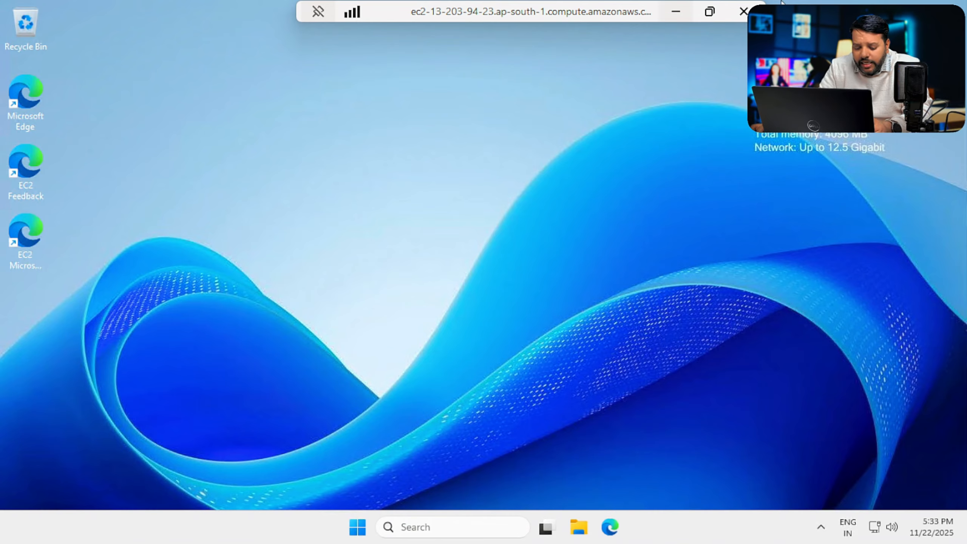
left_click(675, 11)
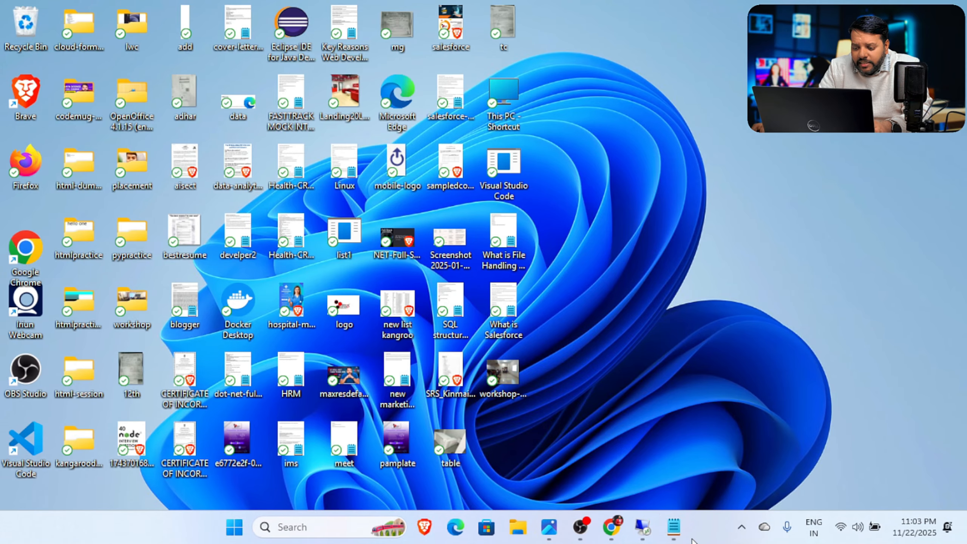
left_click(640, 531)
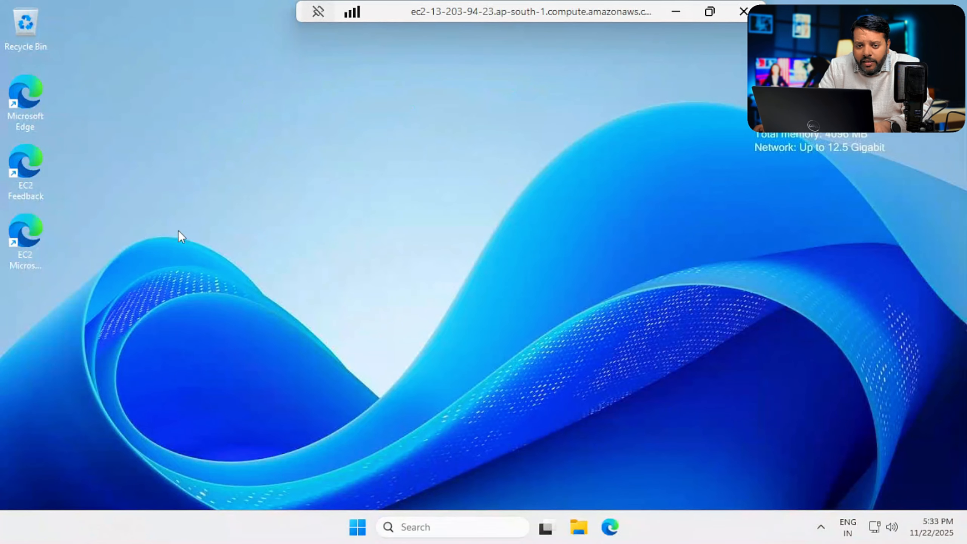
left_click(675, 11)
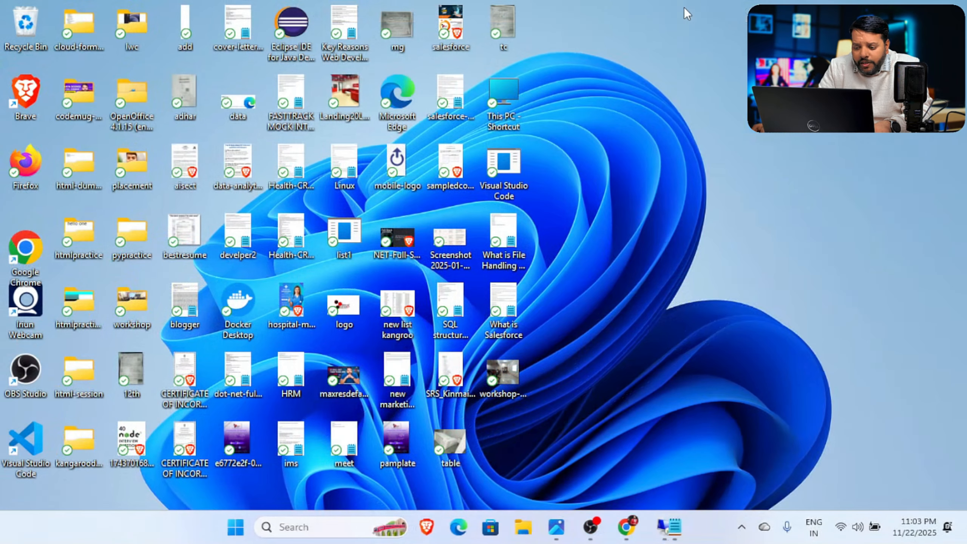
mouse_move(647, 537)
left_click(620, 451)
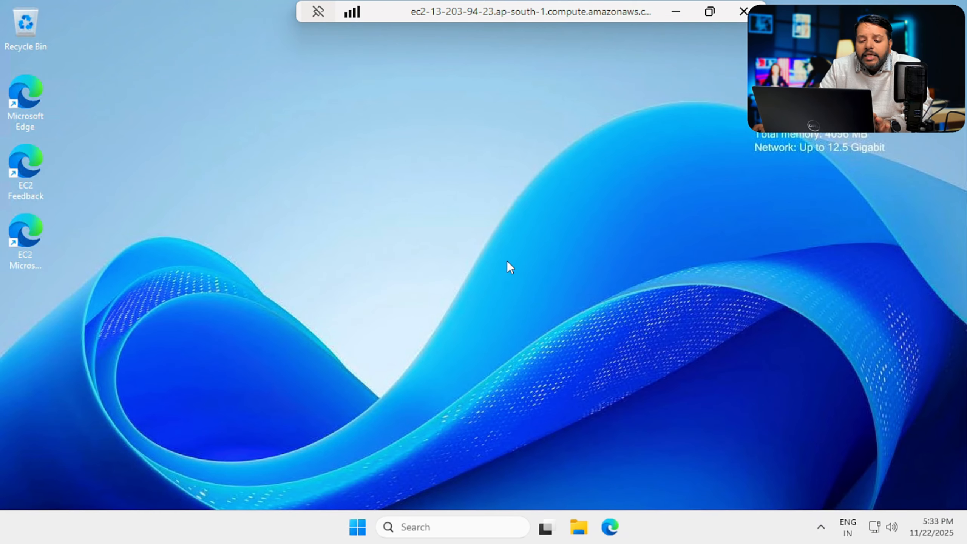
Step: Browse the remote machine's files in File Explorer down to the Microsoft.NET folder inside C:\Windows
key("super+e")
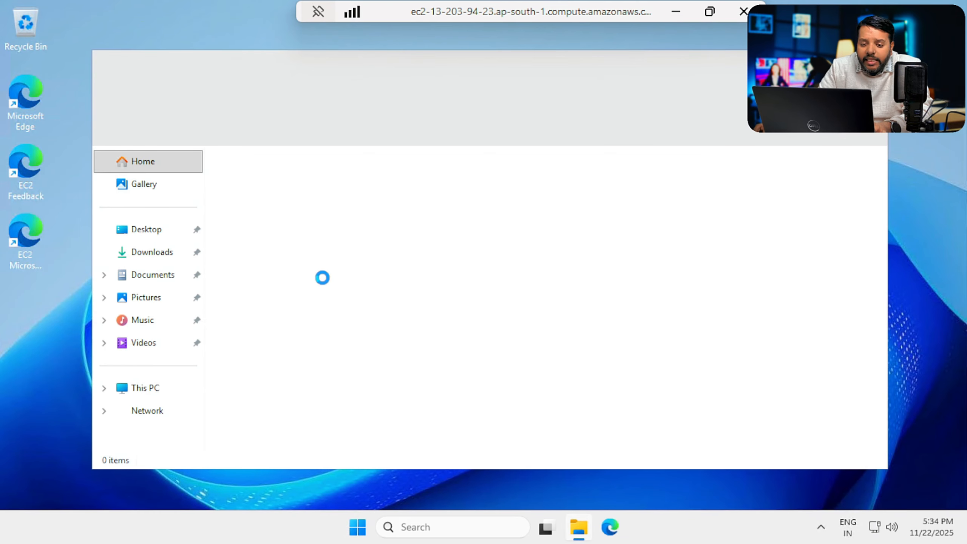
left_click(154, 392)
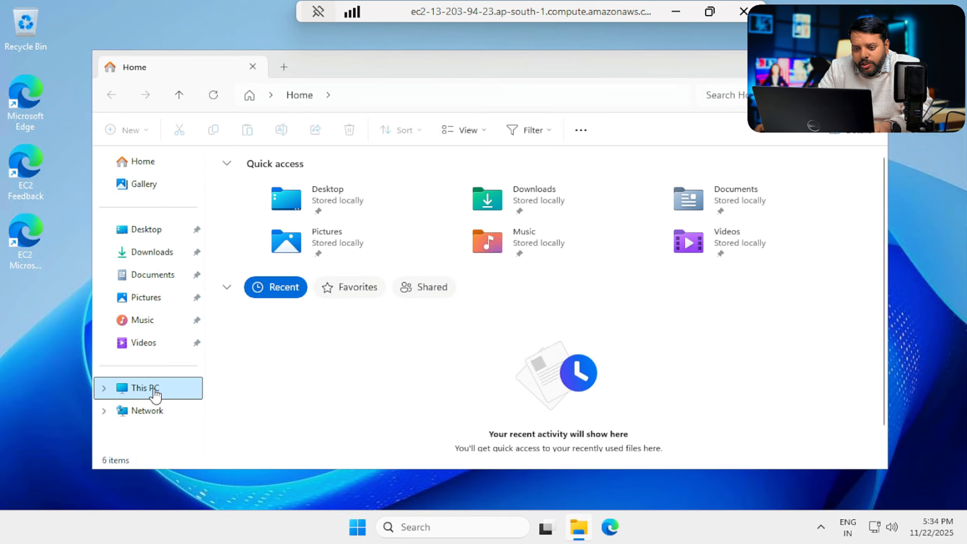
double_click(266, 199)
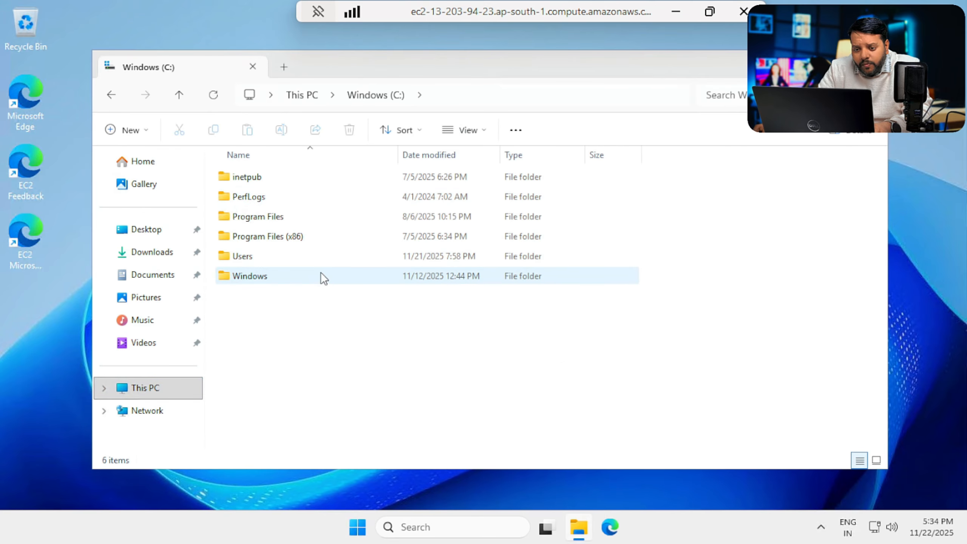
double_click(266, 275)
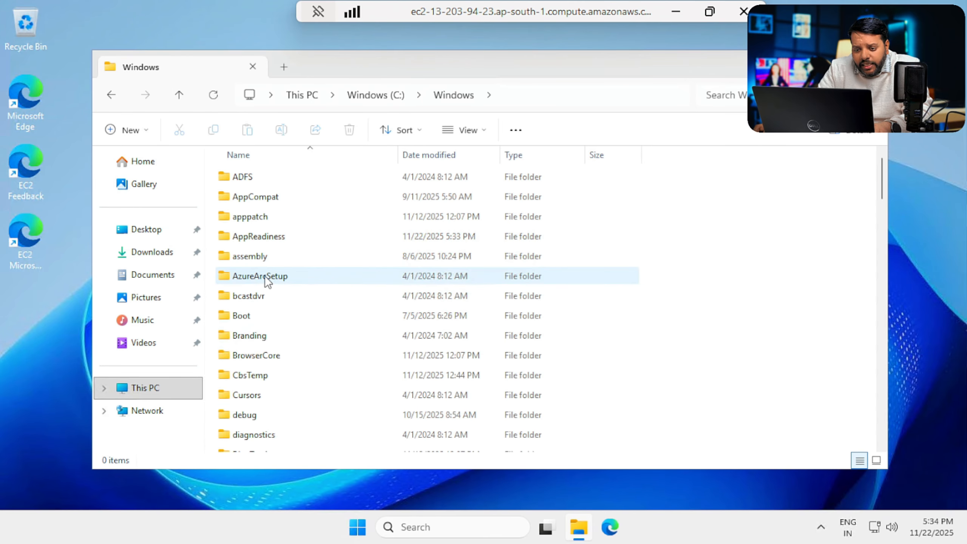
left_click(251, 297)
scroll(259, 274, "down", 10)
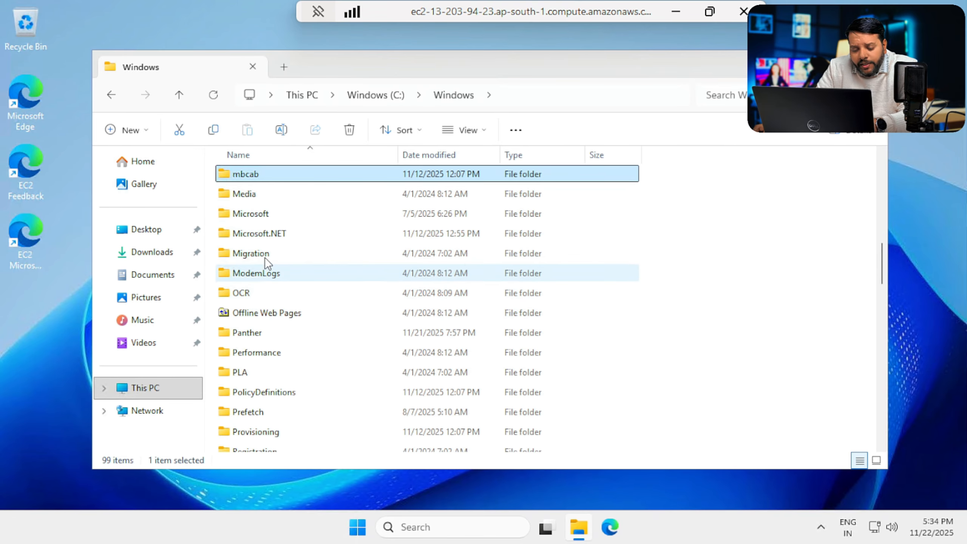
double_click(265, 231)
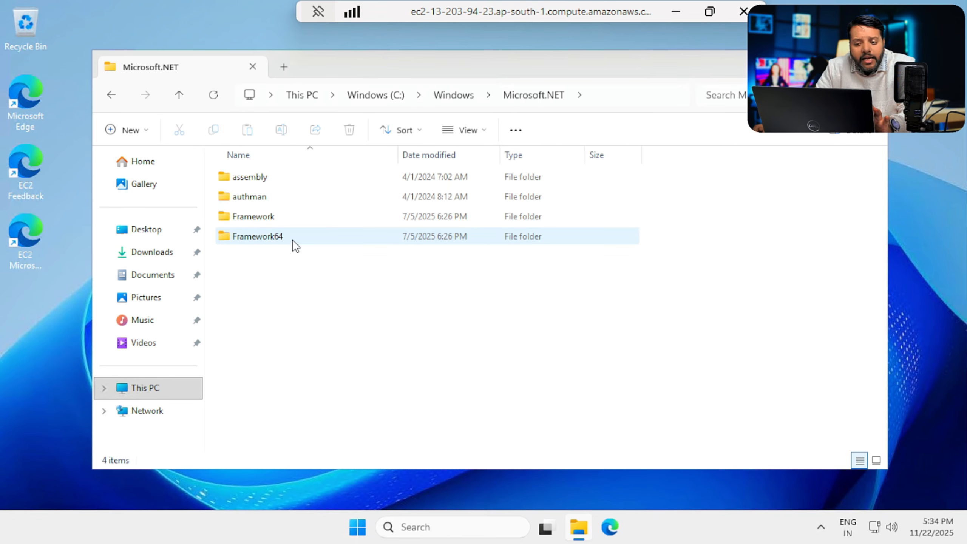
Step: Open the Framework64 folder inside Microsoft.NET and select the v4.0.30319 folder
double_click(268, 240)
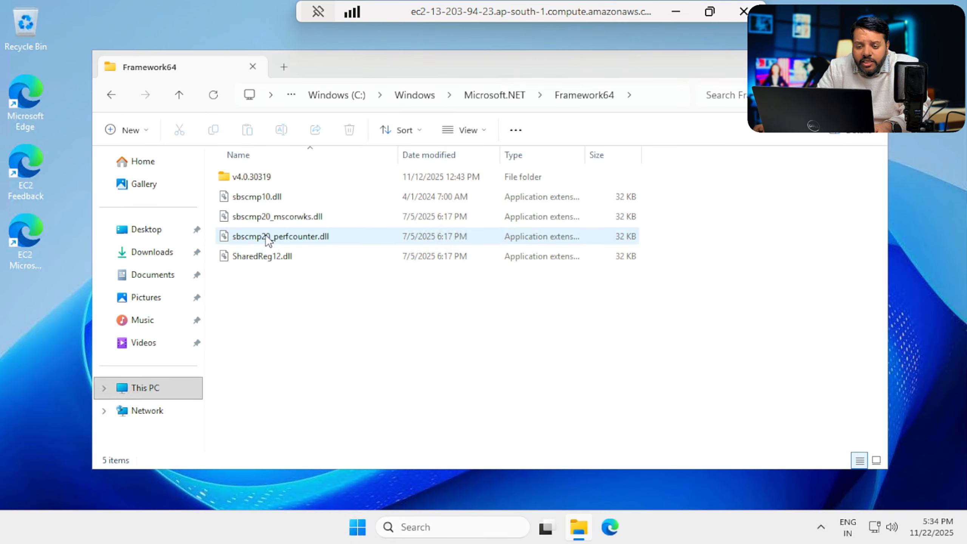
left_click(243, 179)
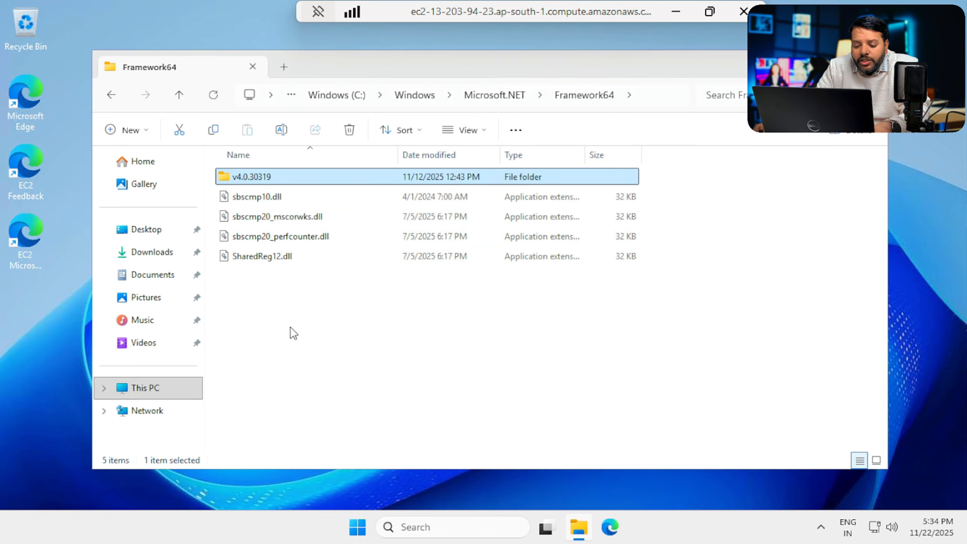
Step: Find and launch Notepad on the remote machine, and enlarge its text zoom to 270%
left_click(358, 527)
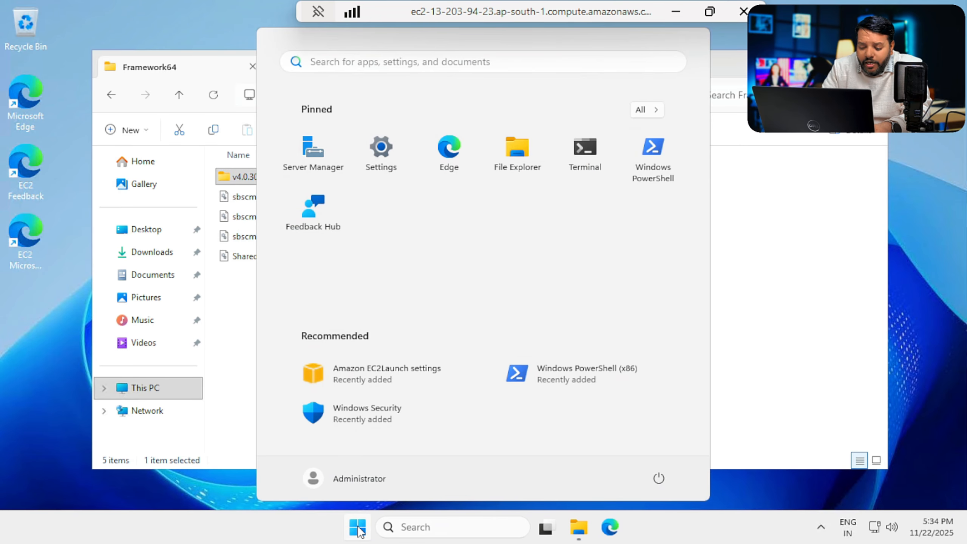
type("note")
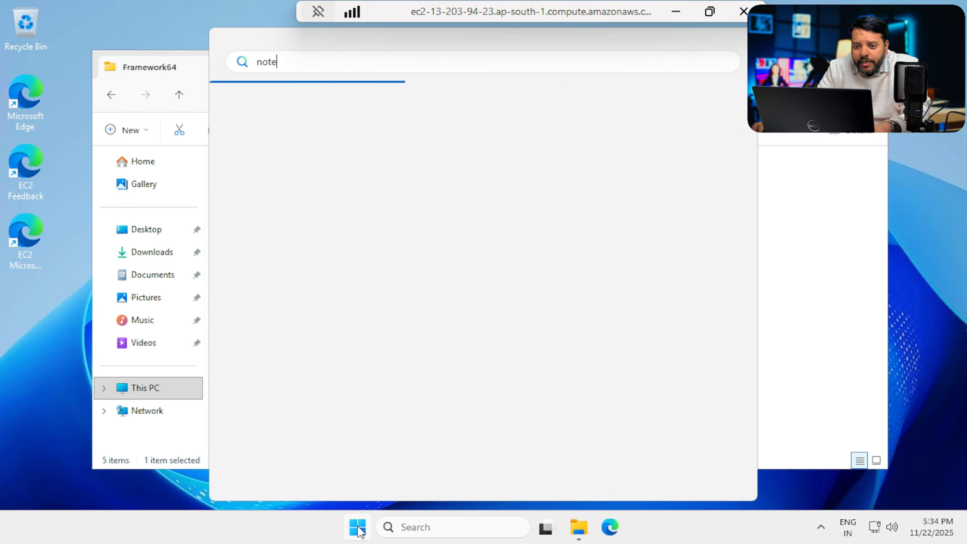
type("pad")
left_click(259, 179)
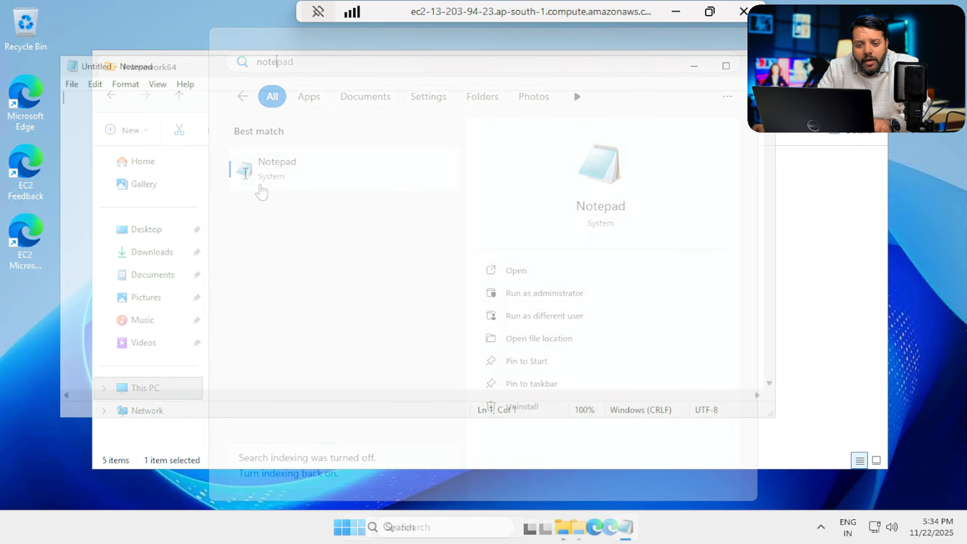
scroll(353, 227, "up", 15)
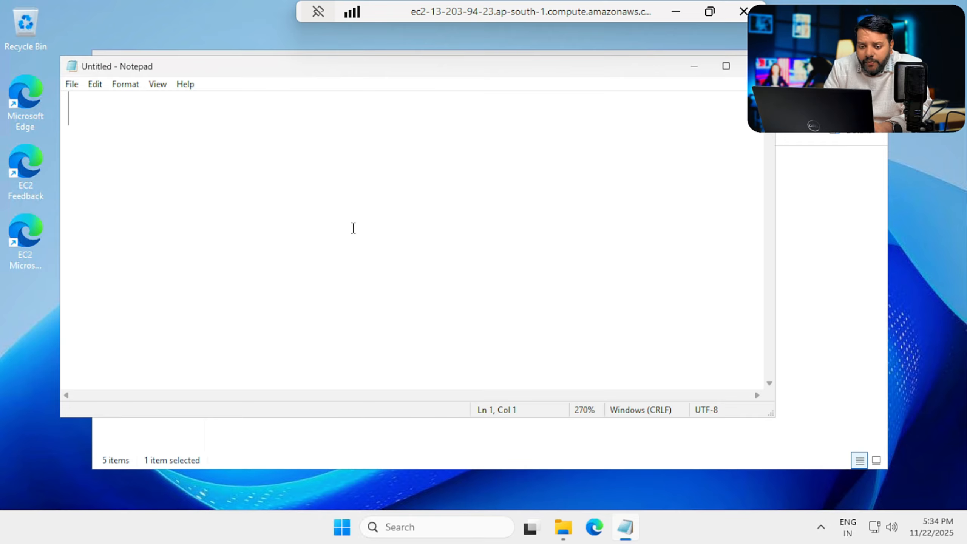
Step: Write a class declaration named Hello in Notepad, with opening and closing braces on separate lines
type("class Hello")
key("Return")
type("{")
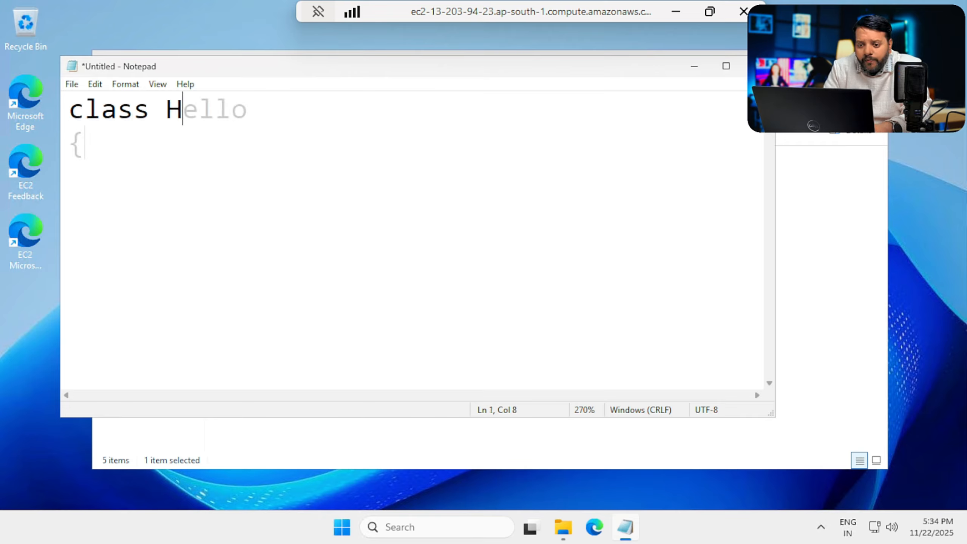
key("Return")
key("Return")
type("}")
Step: Add an indented public static void Main() method with its own pair of braces inside the Hello class
key("Up")
type("publi")
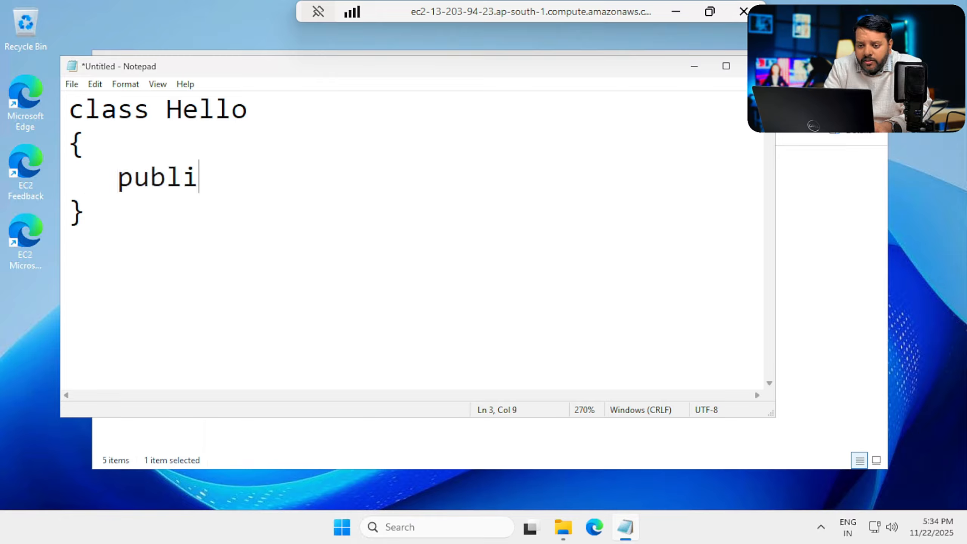
type("c static void ")
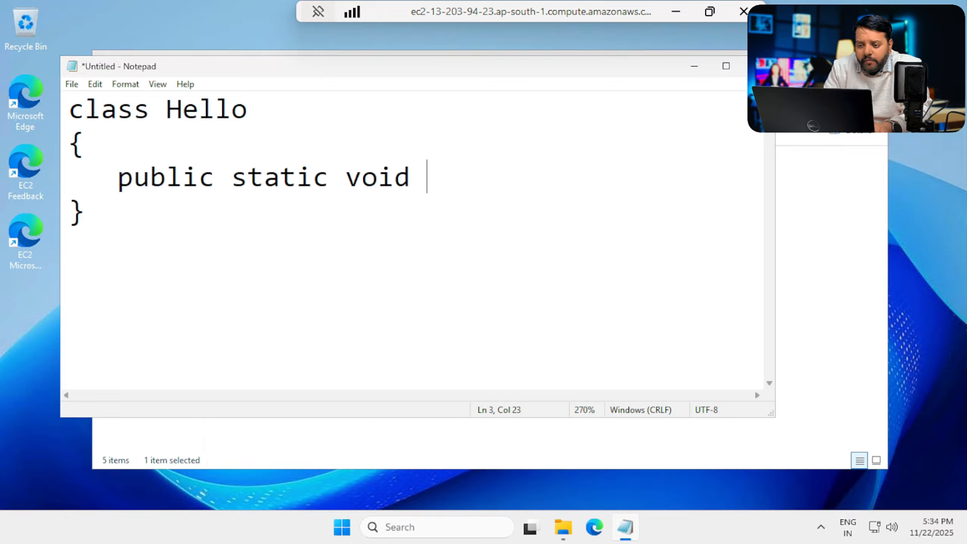
type("Main()")
key("Return")
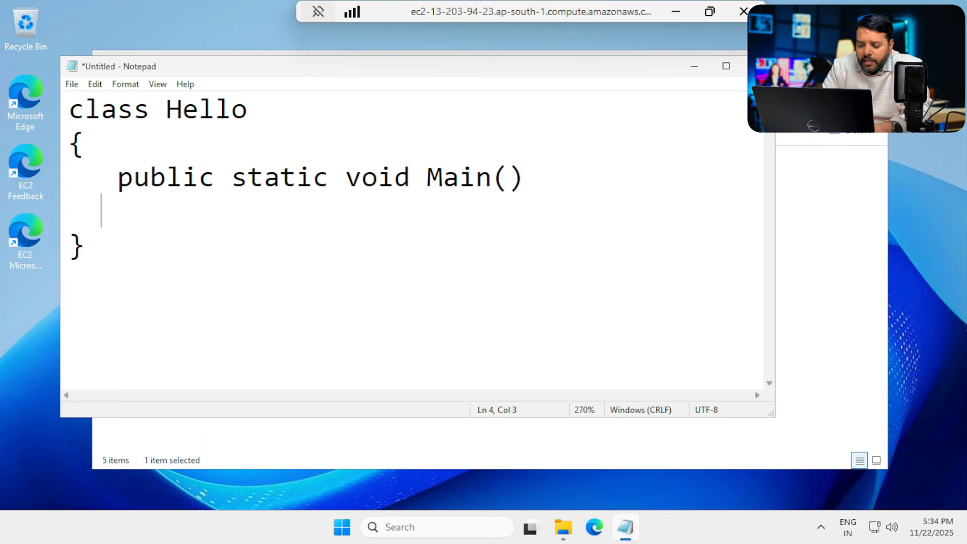
type("{")
key("Return")
key("Return")
type("}")
key("Up")
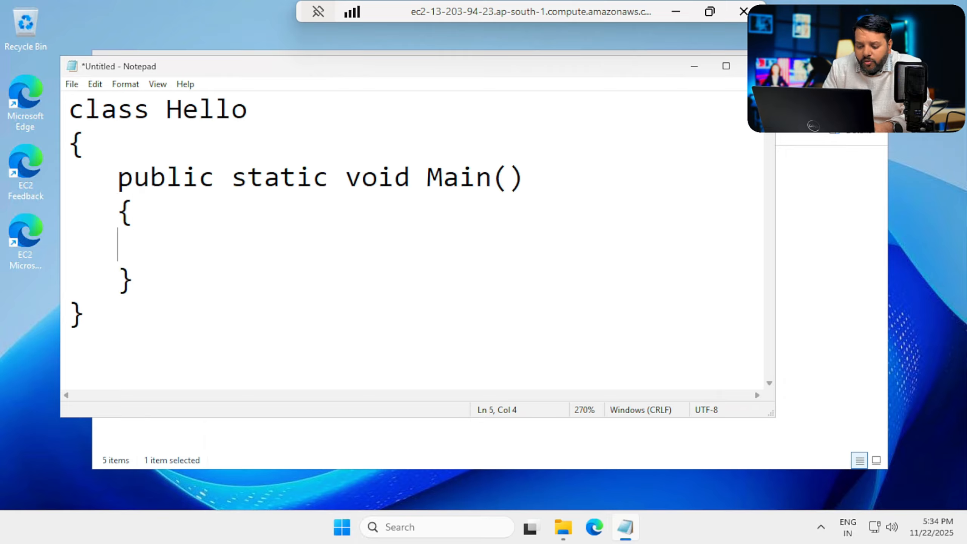
Step: Write the statement Console.WriteLine("Hello World"); inside the Main method
type("Console.W")
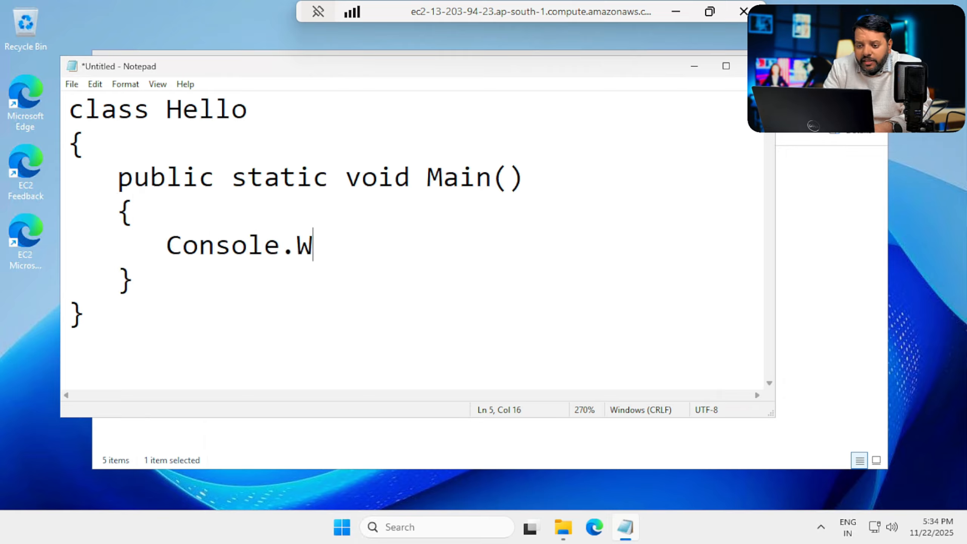
type("riteLine(")
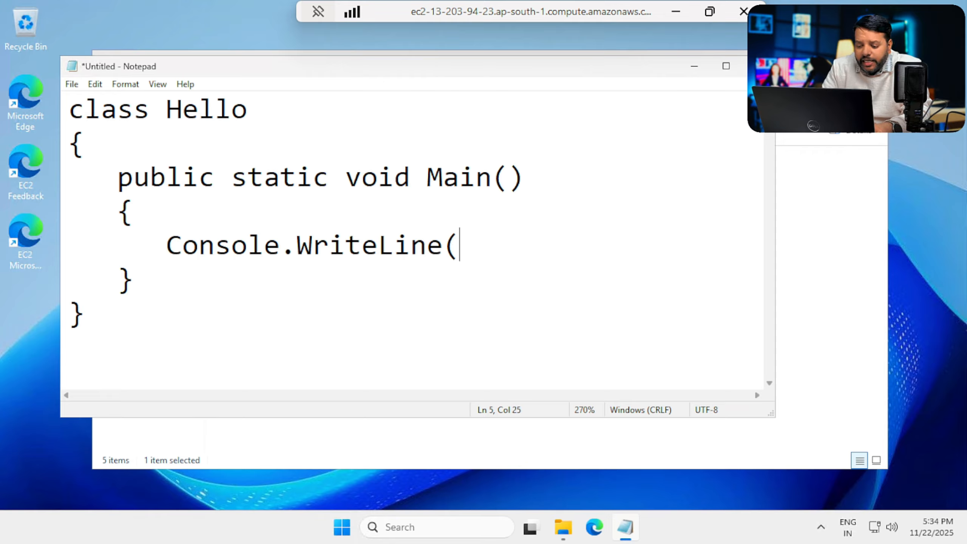
type("\"Hello Wo")
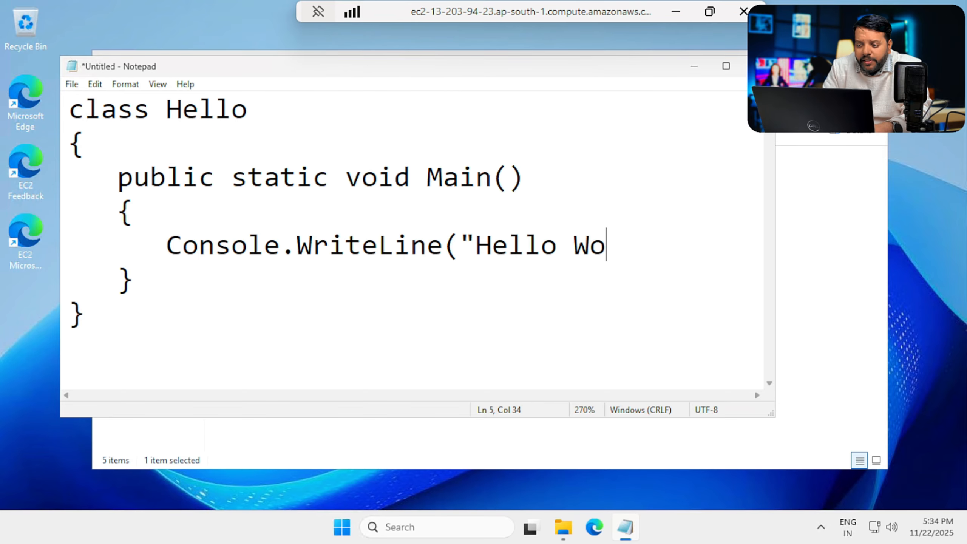
type("rld\");")
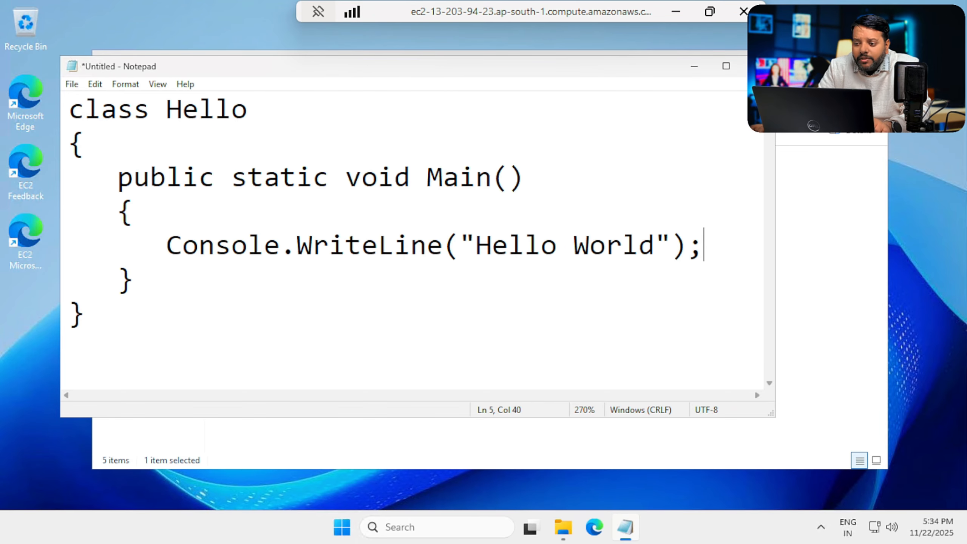
Step: Maximize Notepad and open the Save As dialog for the C# program
left_click(725, 66)
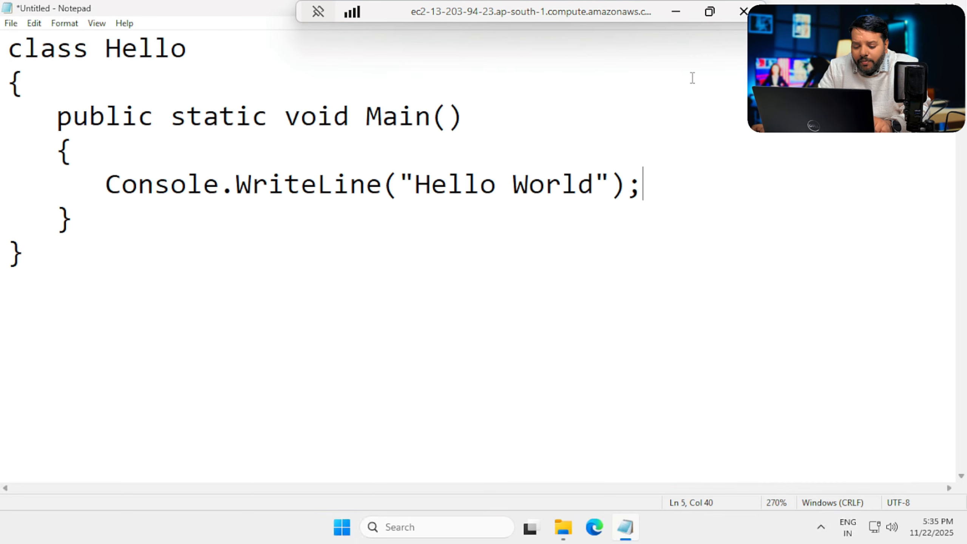
key("ctrl+s")
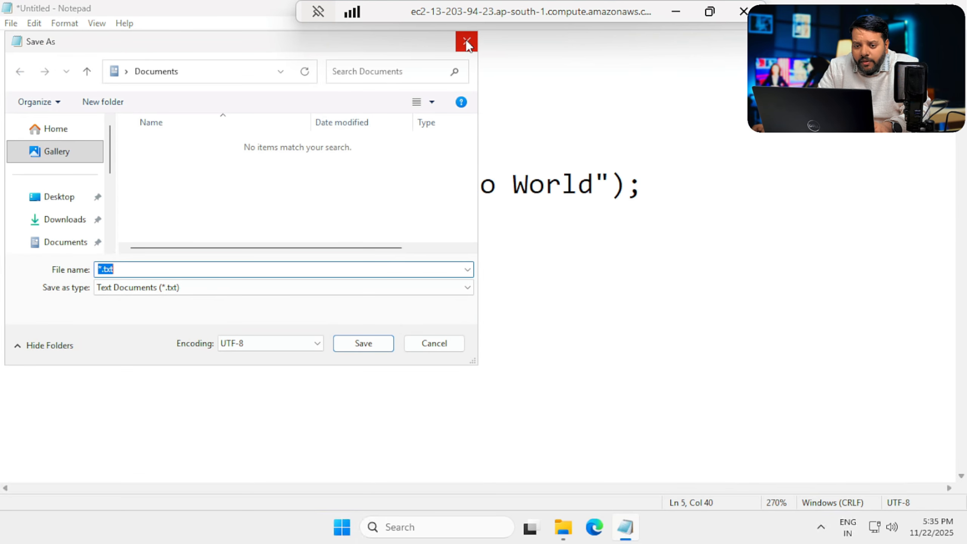
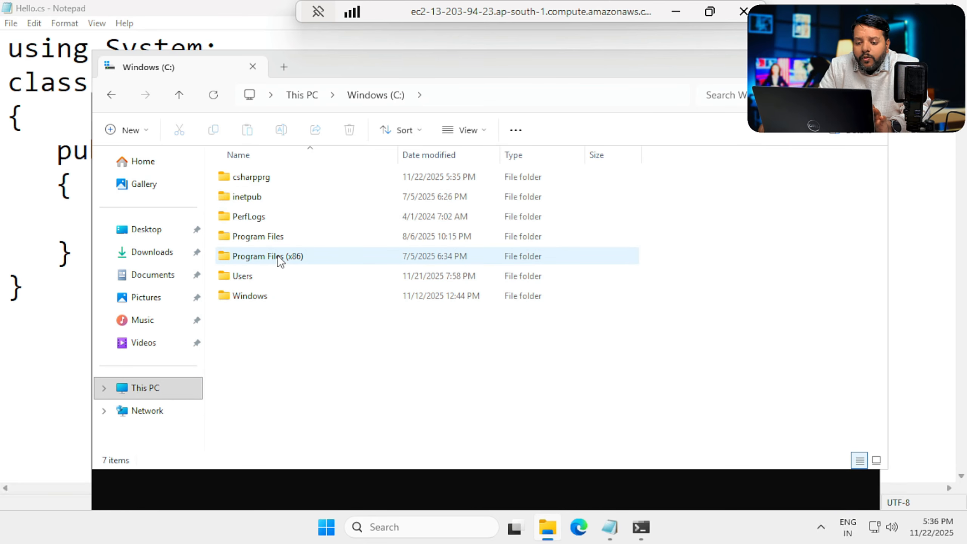
Step: Browse to C:\Windows\Microsoft.NET\Framework64\v4.0.30319 in File Explorer and copy the folder's full path
double_click(269, 300)
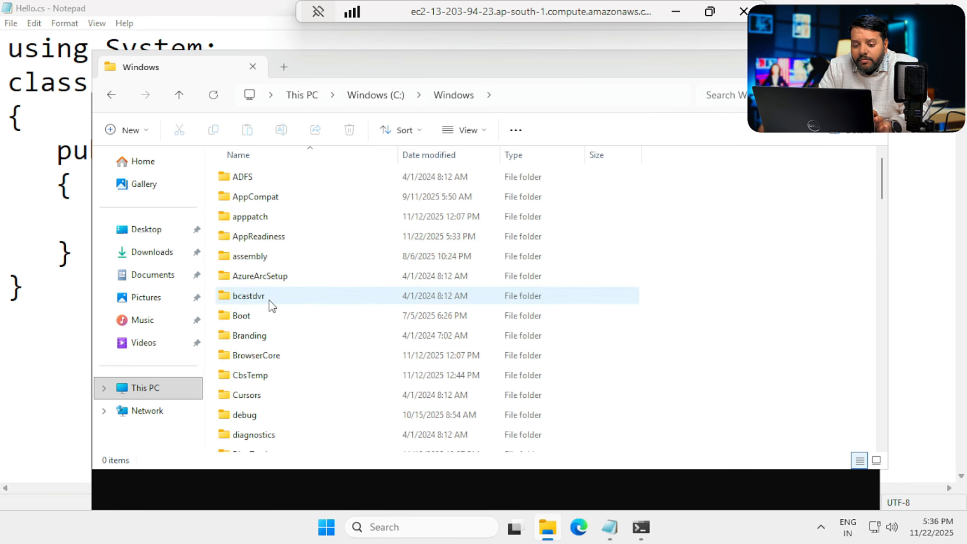
scroll(313, 352, "down", 5)
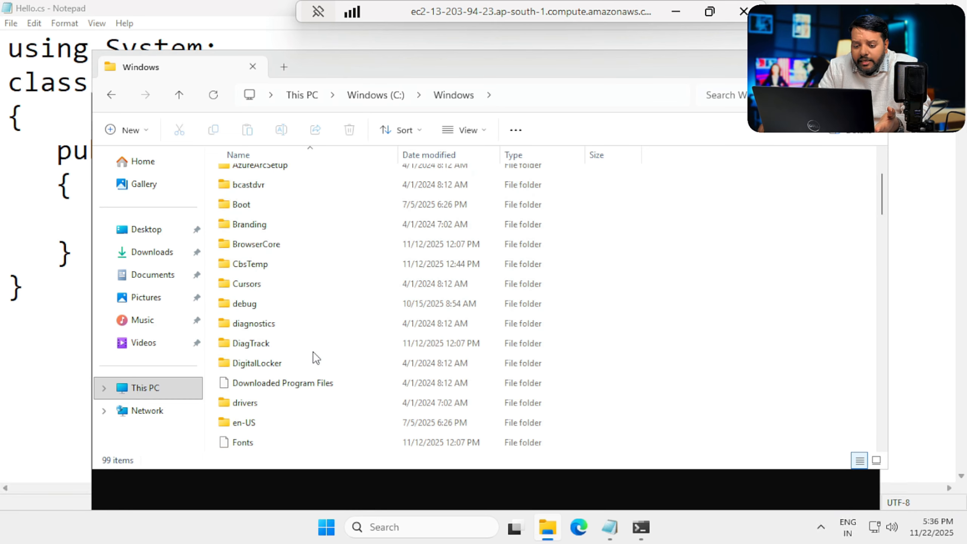
scroll(314, 348, "up", 4)
scroll(315, 346, "down", 6)
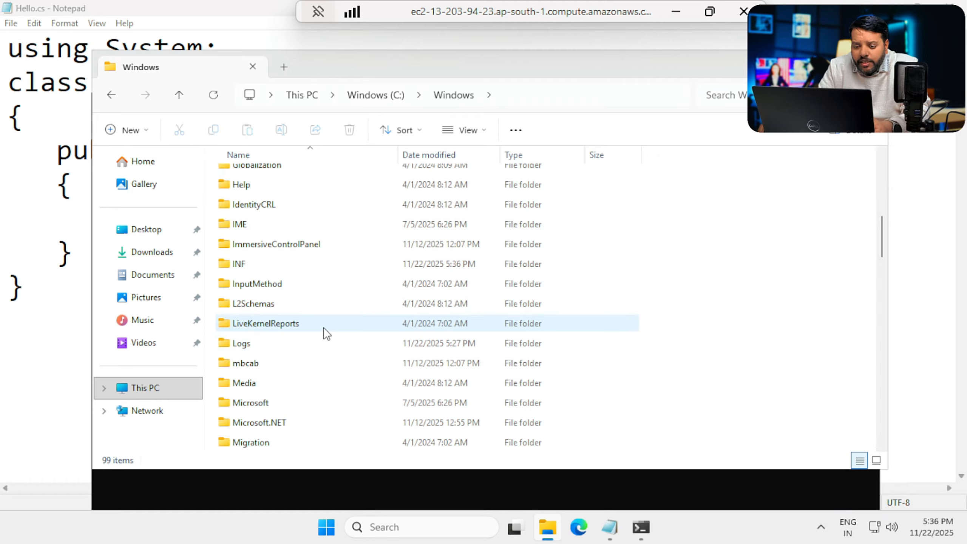
double_click(272, 423)
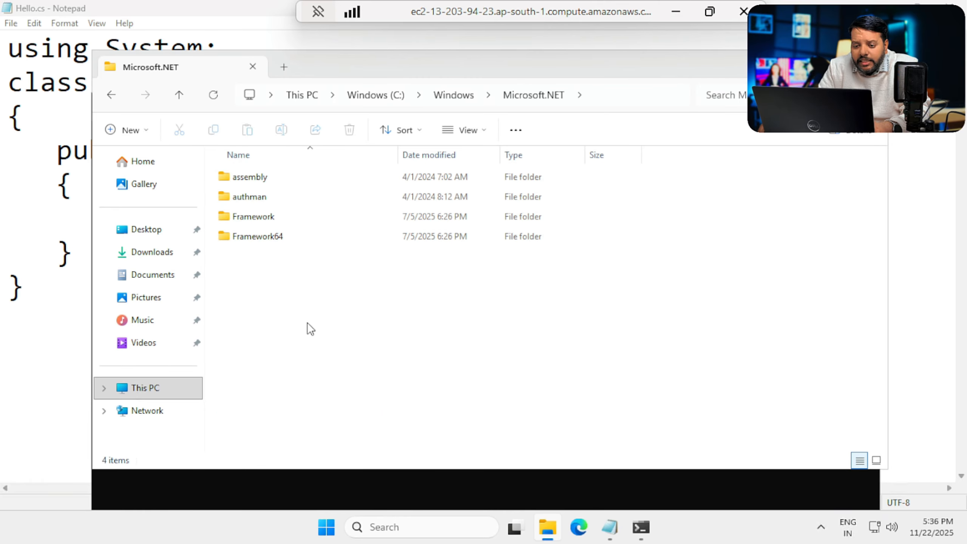
double_click(258, 236)
double_click(257, 236)
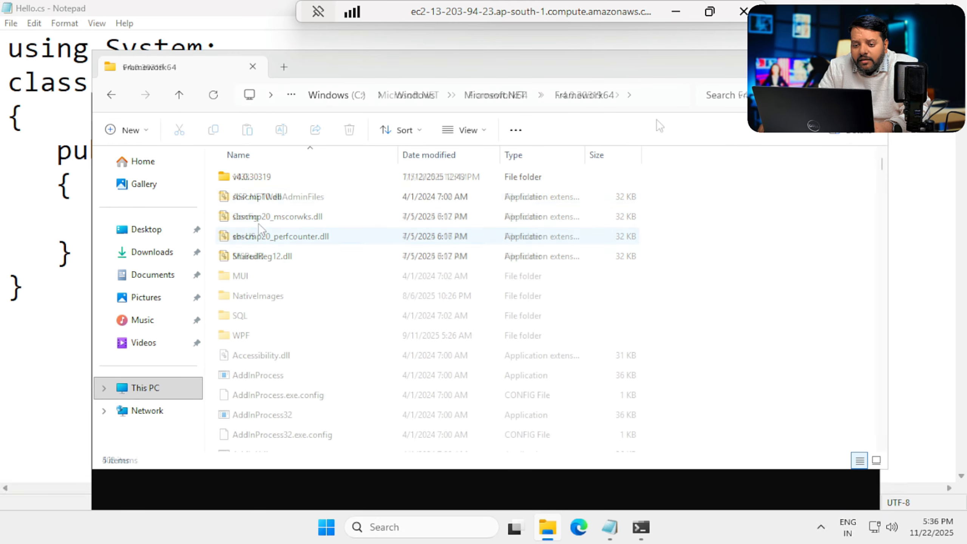
left_click(648, 94)
key("ctrl+a")
Step: In Command Prompt, set path to C:\Windows\Microsoft.NET\Framework64\v4.0.30319 and compile Hello.cs again with csc
key("alt+Tab")
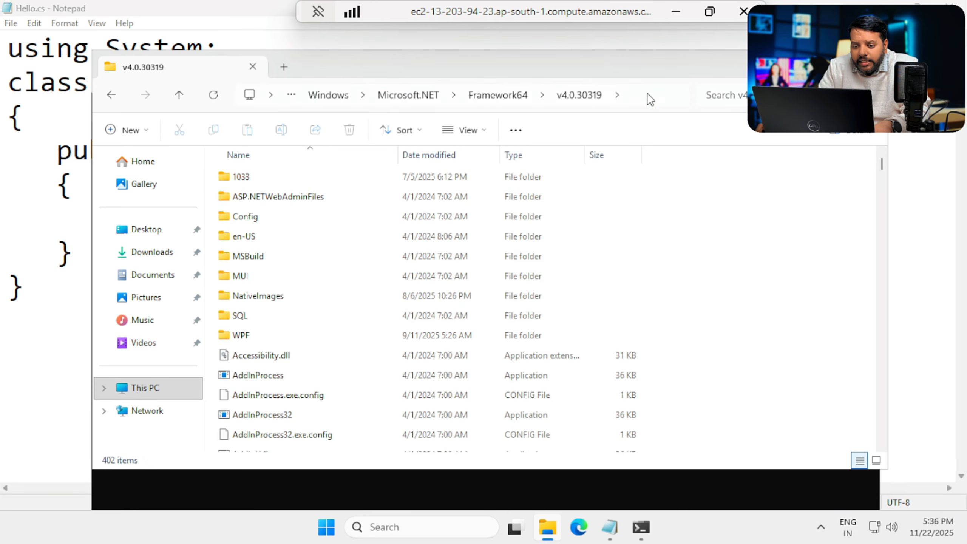
type("s")
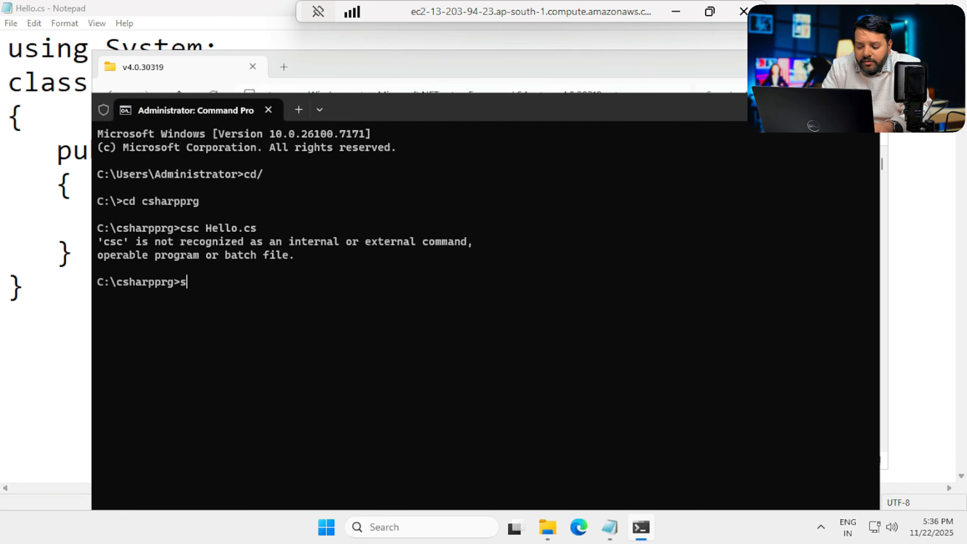
type("et path=")
type("C:\\Windows\\Microsoft.NET\\Framework64\\v4.0.30319")
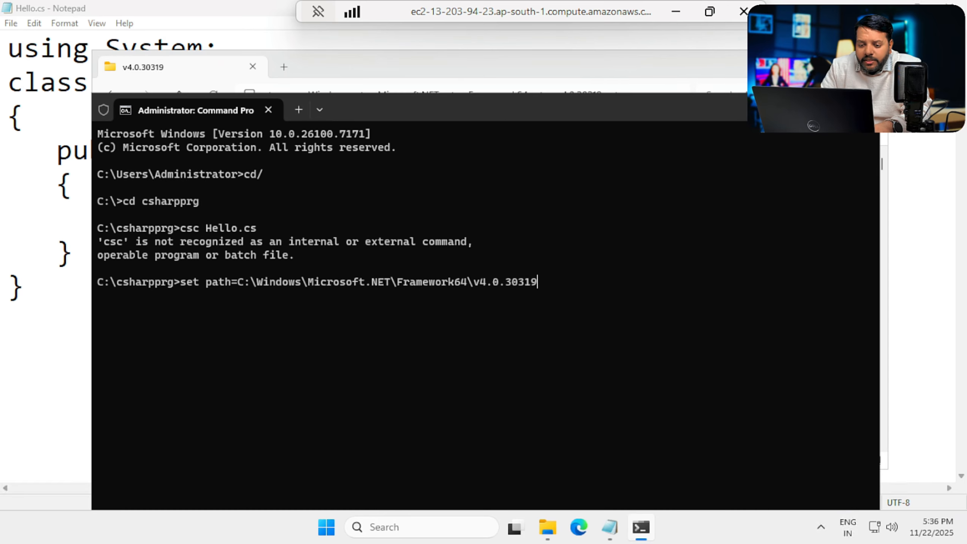
key("Return")
key("Up")
key("Up")
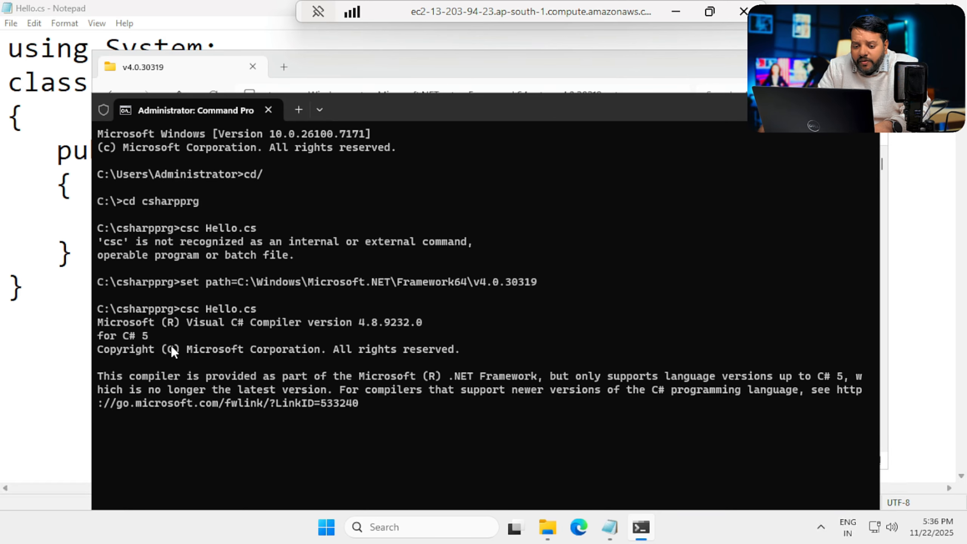
Step: Return to File Explorer, go back to the C: drive and open the csharpprg folder to check the compiler's output
mouse_move(547, 527)
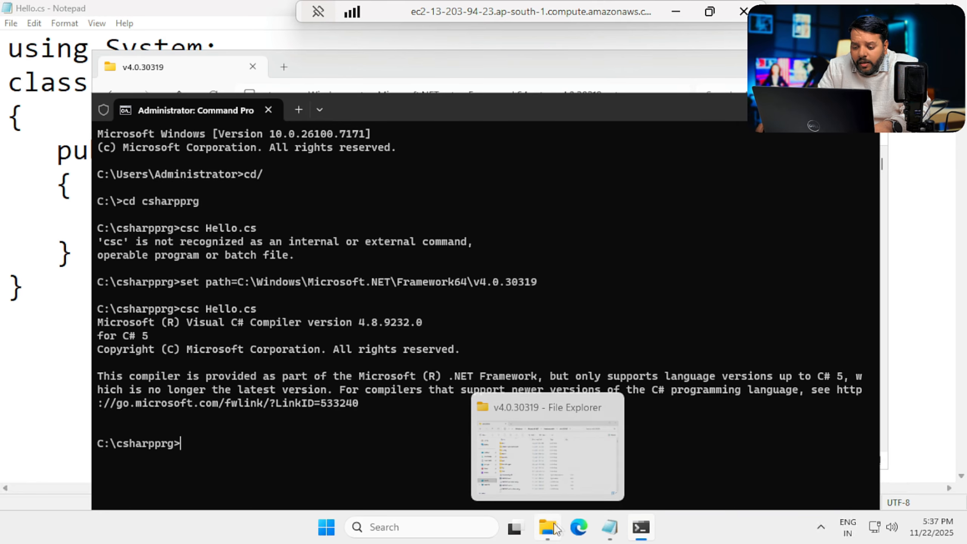
left_click(548, 446)
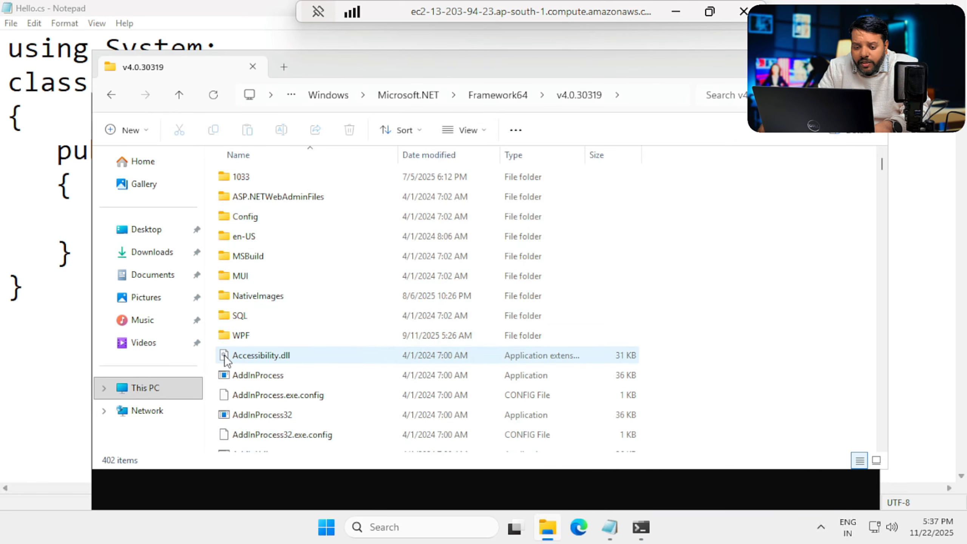
left_click(112, 99)
scroll(340, 257, "up", 15)
scroll(339, 257, "down", 1)
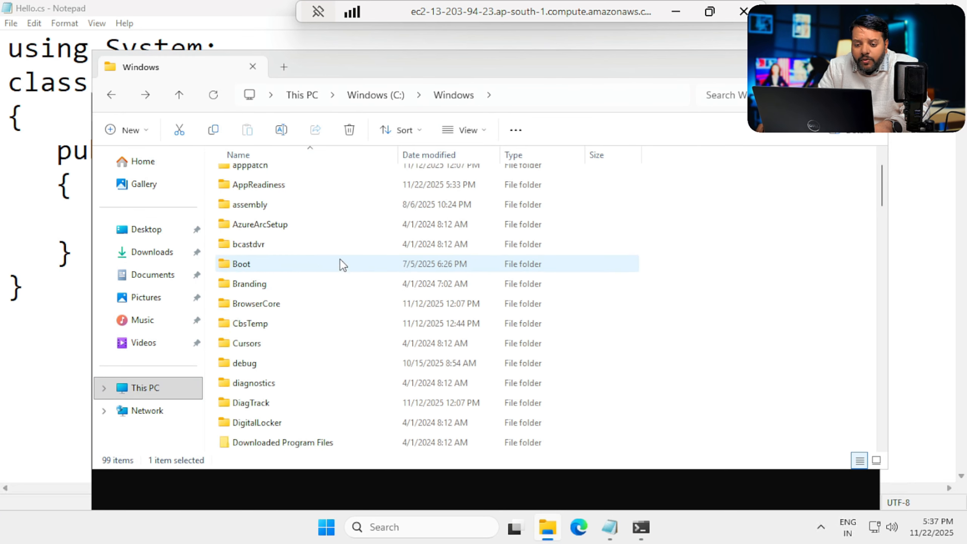
scroll(316, 183, "up", 1)
scroll(316, 183, "down", 1)
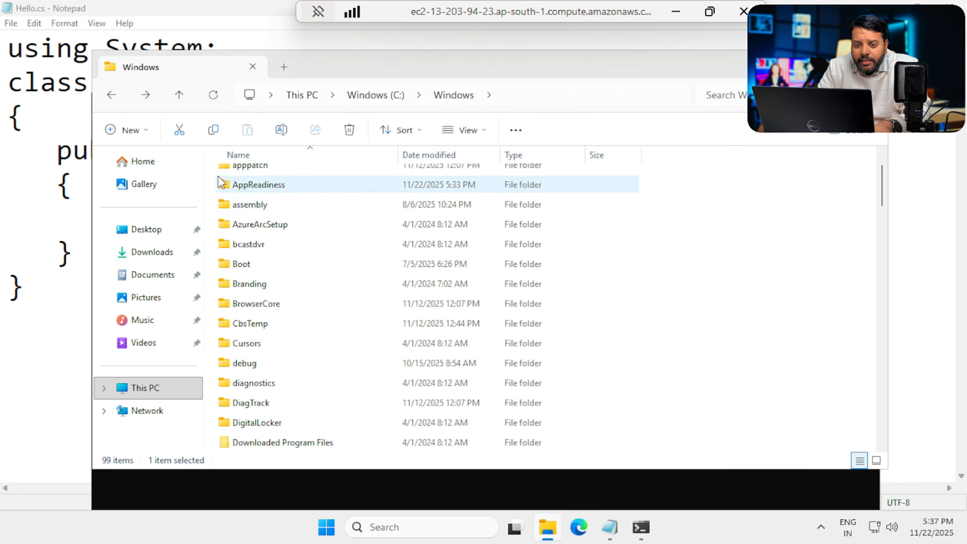
left_click(111, 96)
double_click(300, 174)
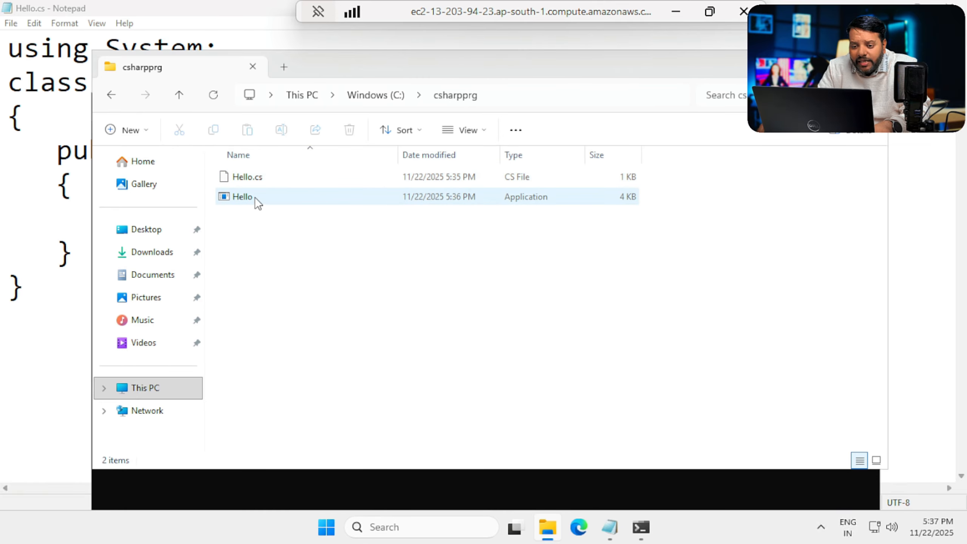
Step: Run Hello.exe from C:\csharpprg in Command Prompt and highlight the line it prints
left_click(571, 491)
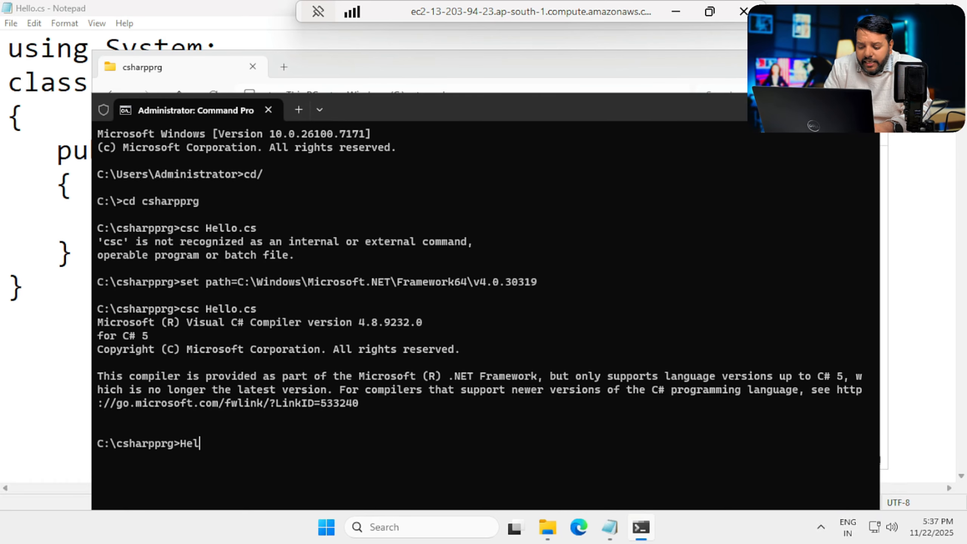
type("Hello.exe")
key("Return")
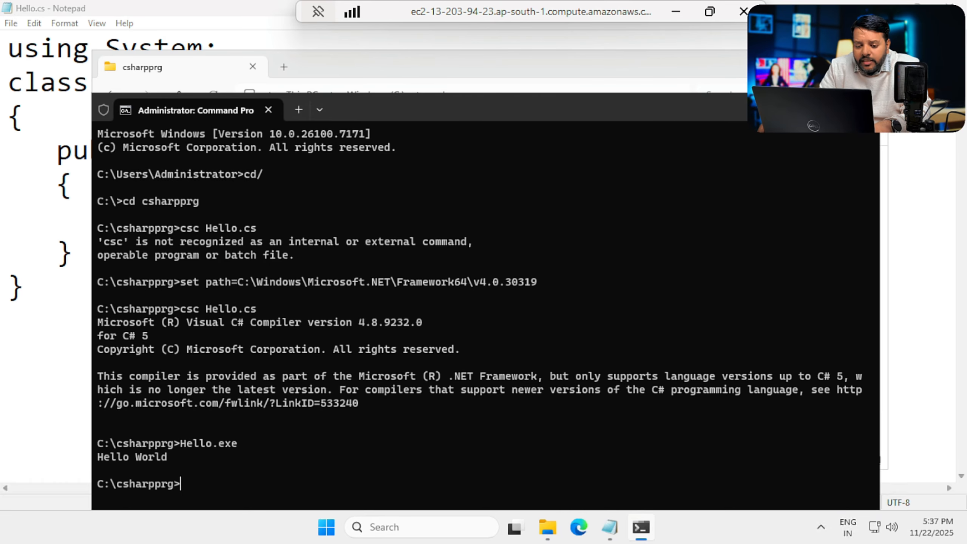
left_click_drag(201, 459, 97, 457)
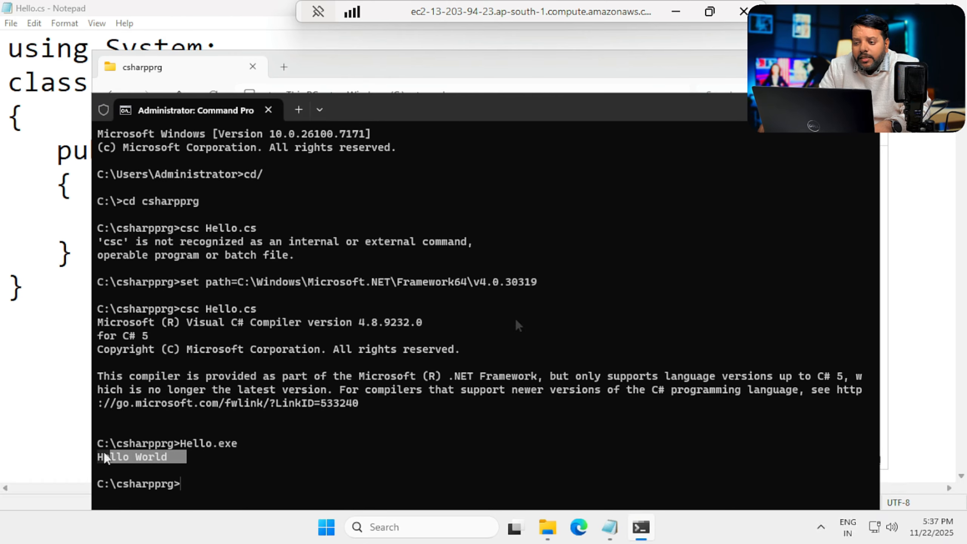
Step: Minimize the Command Prompt, File Explorer and Notepad windows to show the VM's desktop
left_click(808, 62)
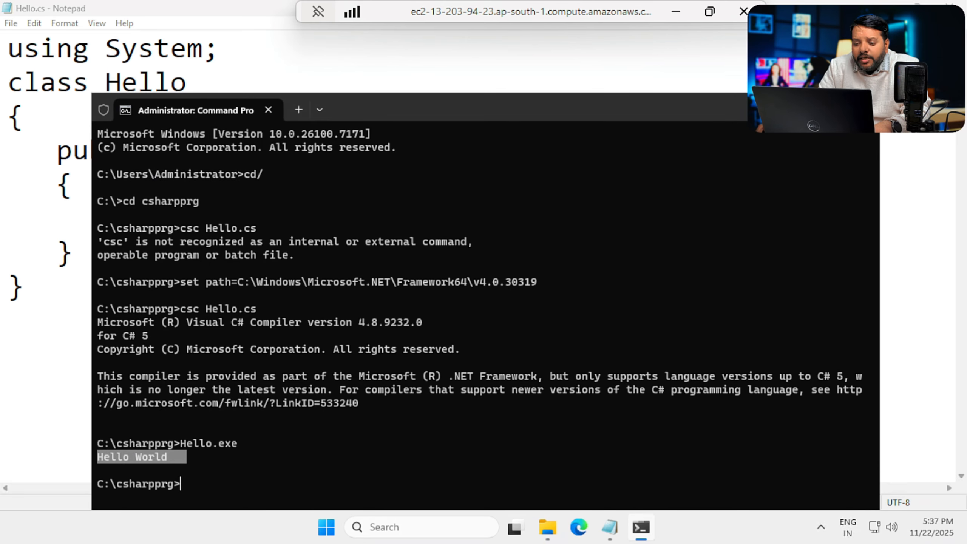
left_click(808, 57)
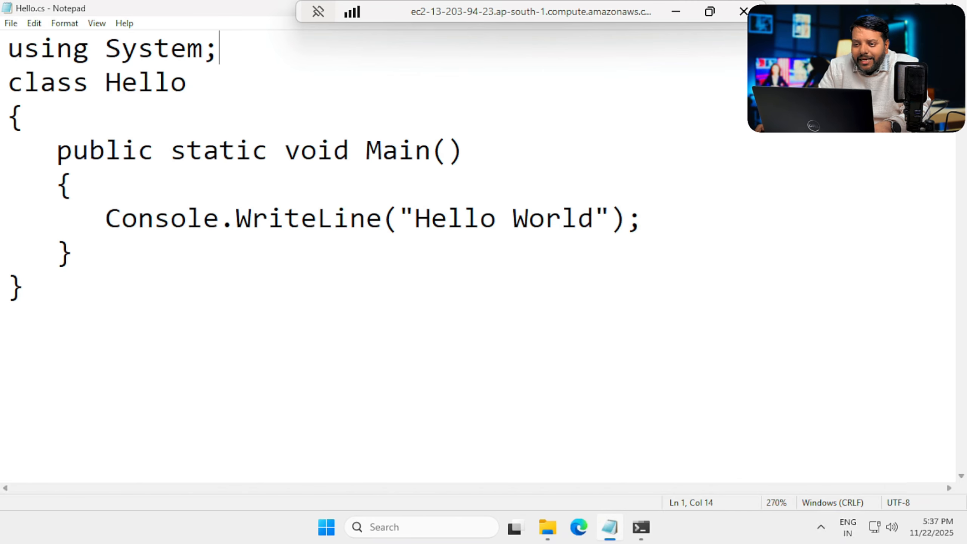
left_click(883, 7)
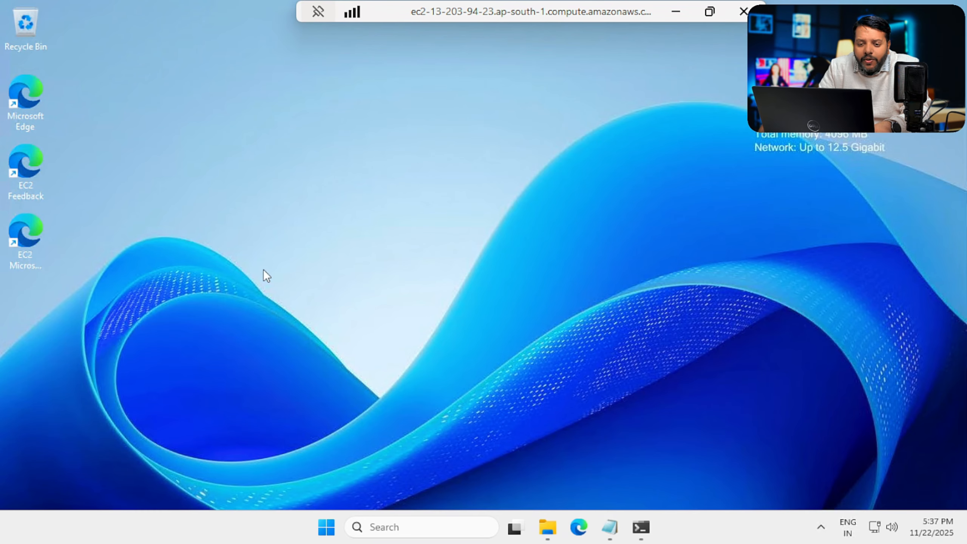
Step: Open Microsoft Edge on the VM and get through its first-run setup, starting without existing data
left_click(326, 527)
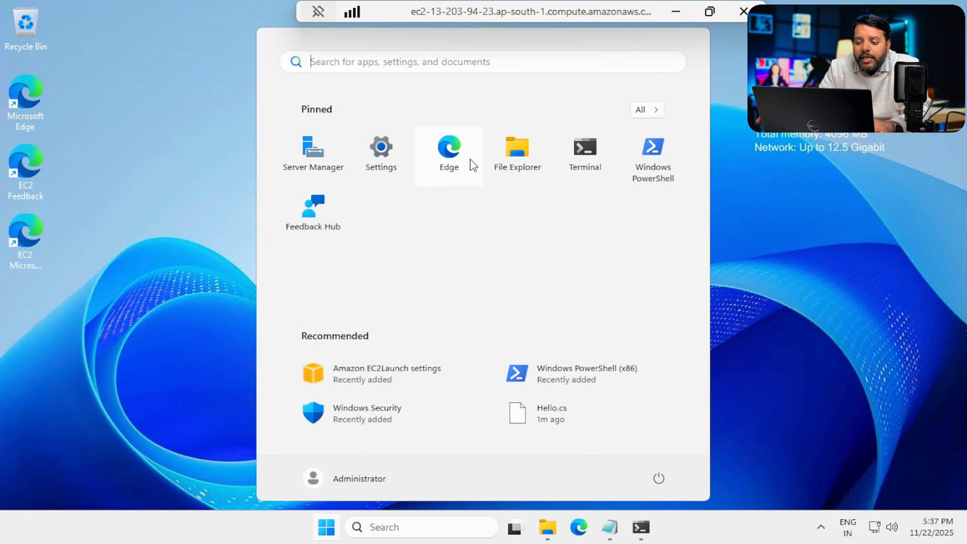
left_click(461, 148)
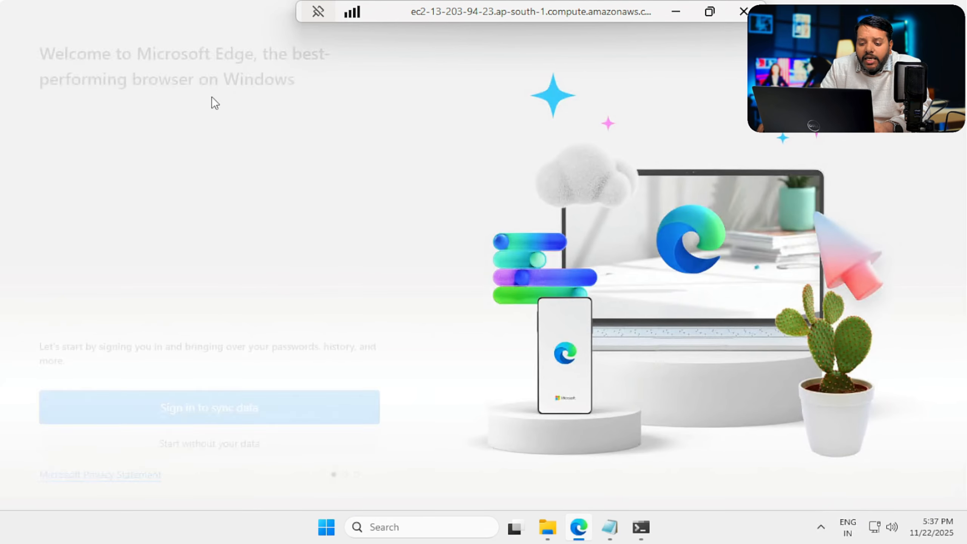
left_click(247, 443)
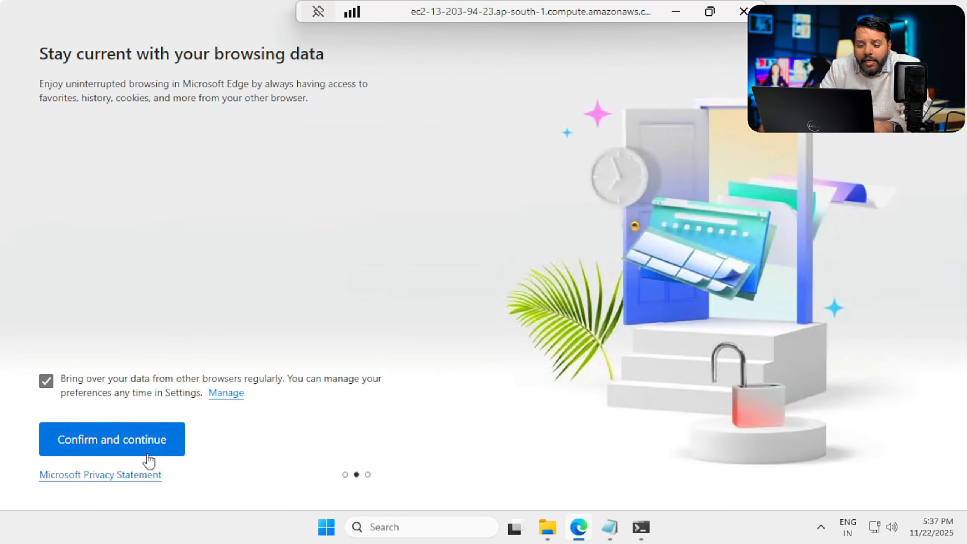
left_click(154, 445)
left_click(142, 444)
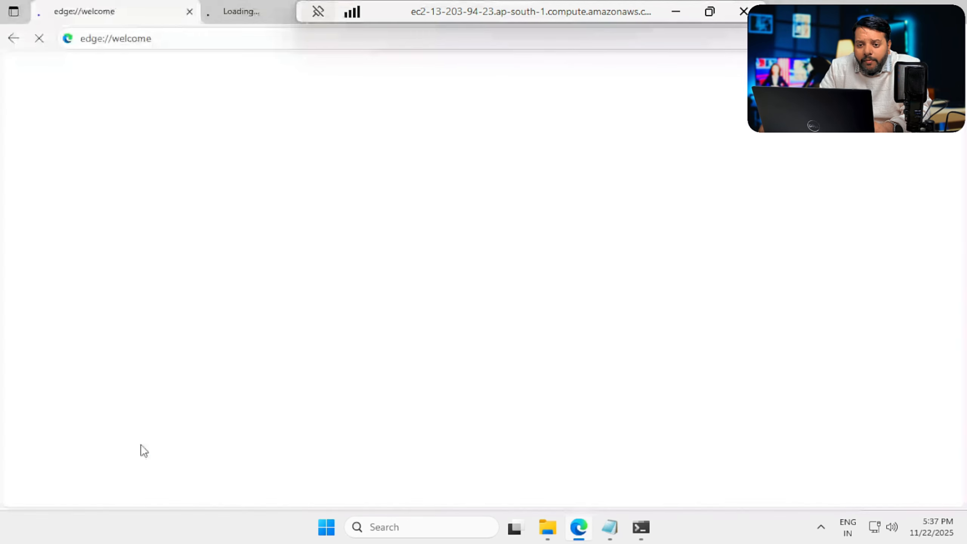
Step: Go to google.com in Edge
left_click(165, 40)
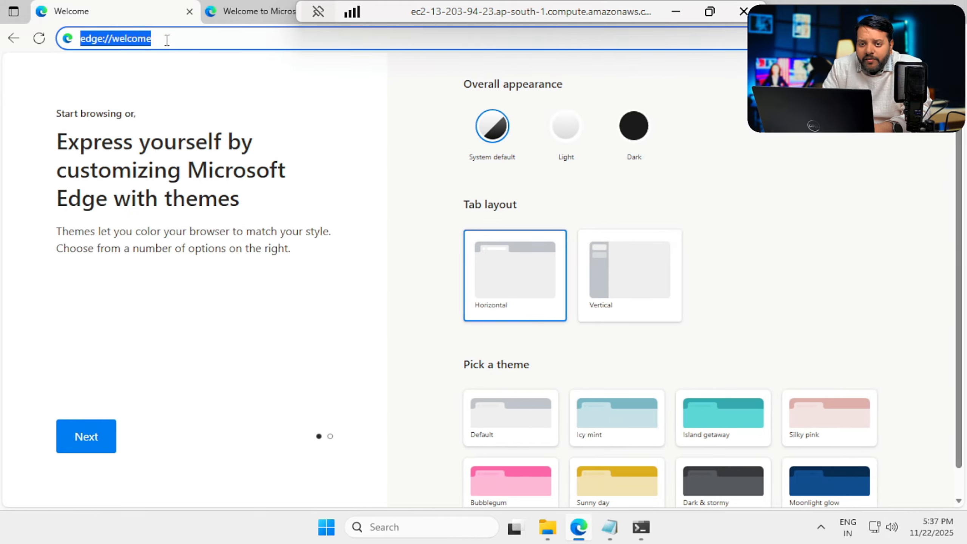
type("google")
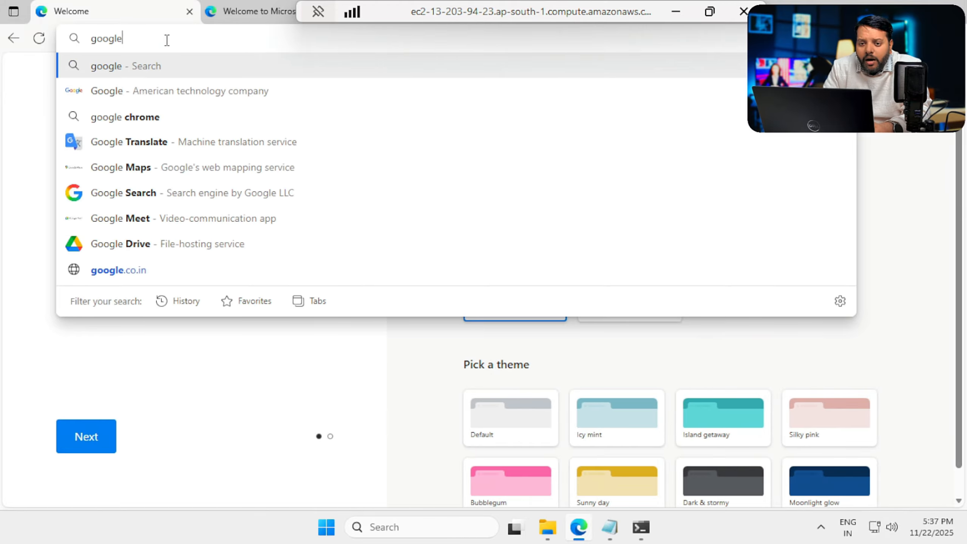
type(".com")
key("Return")
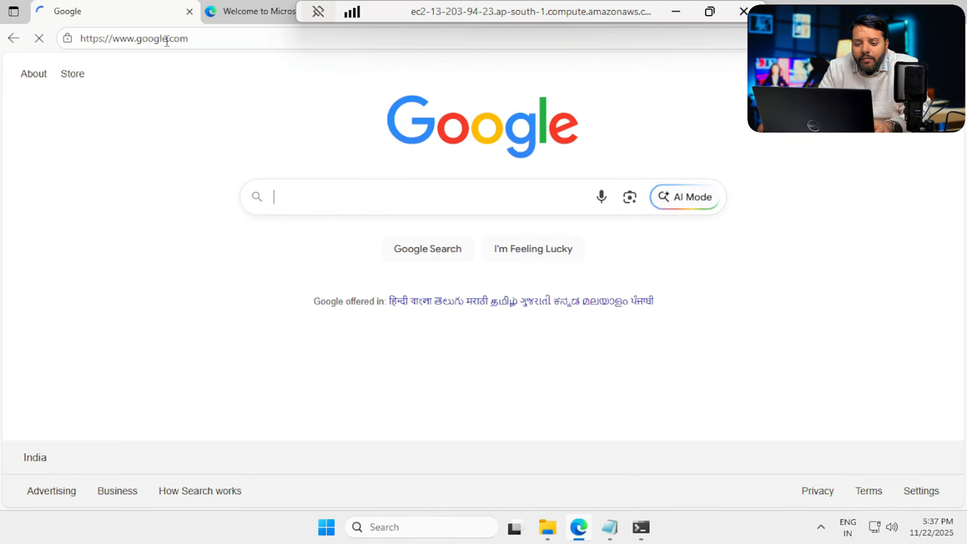
Step: Search Google for "install visual studio 2022 community edition" and look over Microsoft's Visual Studio Community download page
type("ins")
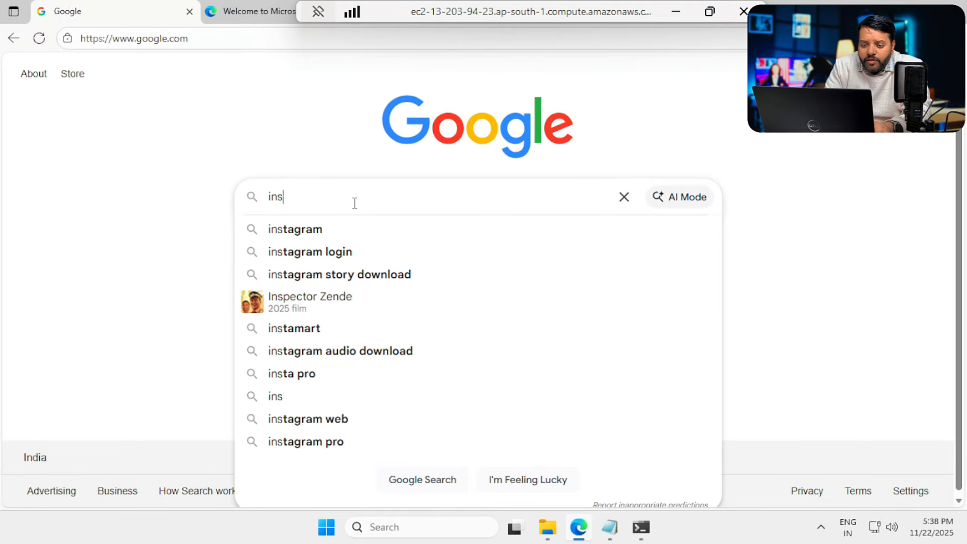
type("tall visual")
key("Down")
key("Down")
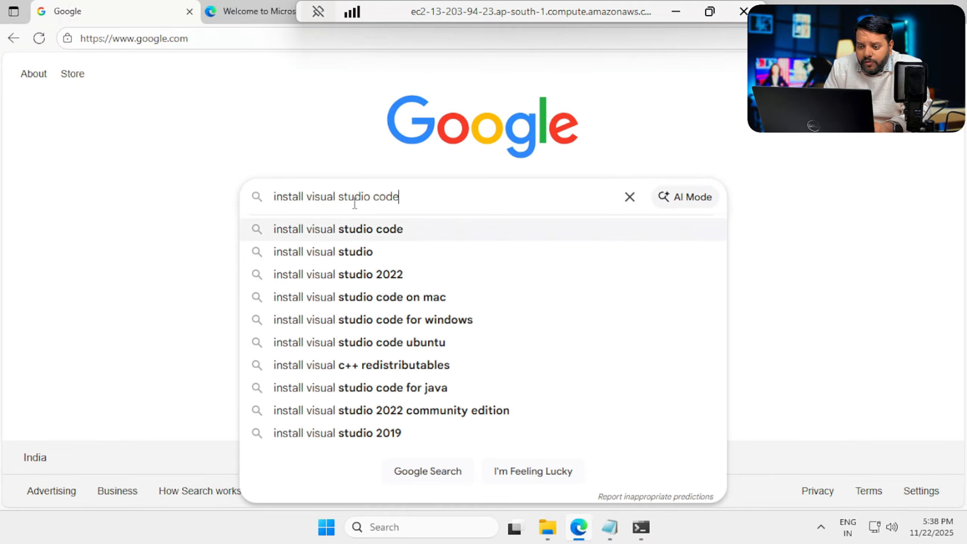
type("2022")
key("Down")
key("Return")
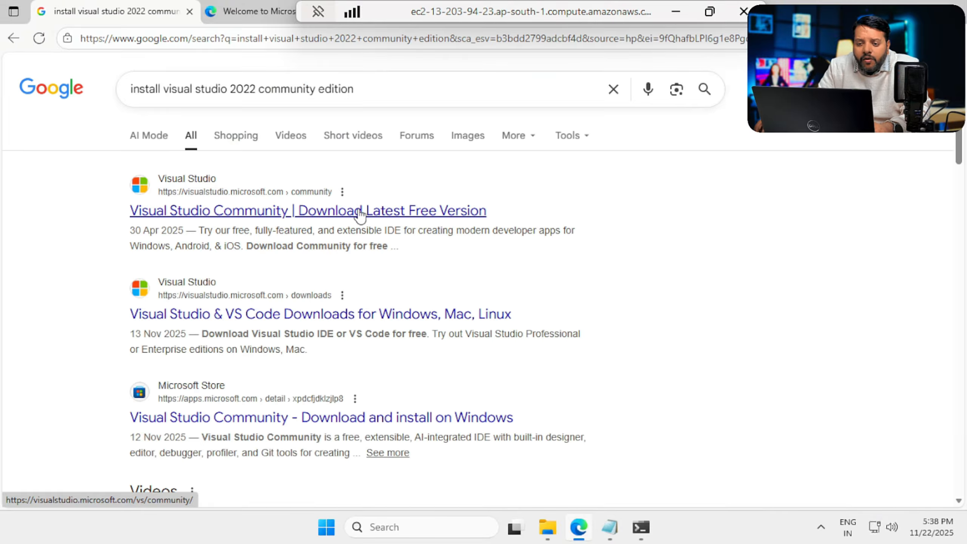
left_click(360, 212)
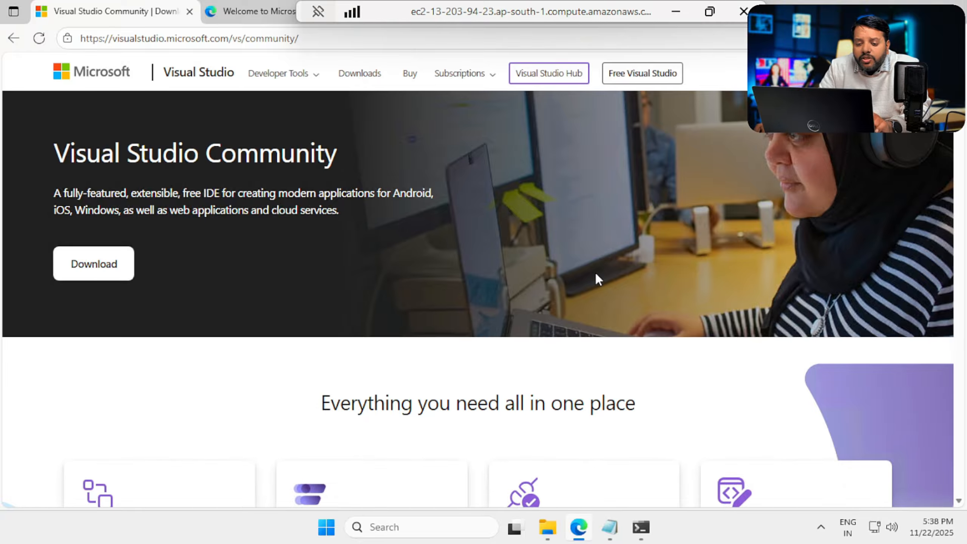
scroll(597, 275, "down", 5)
scroll(597, 274, "down", 5)
scroll(597, 281, "up", 10)
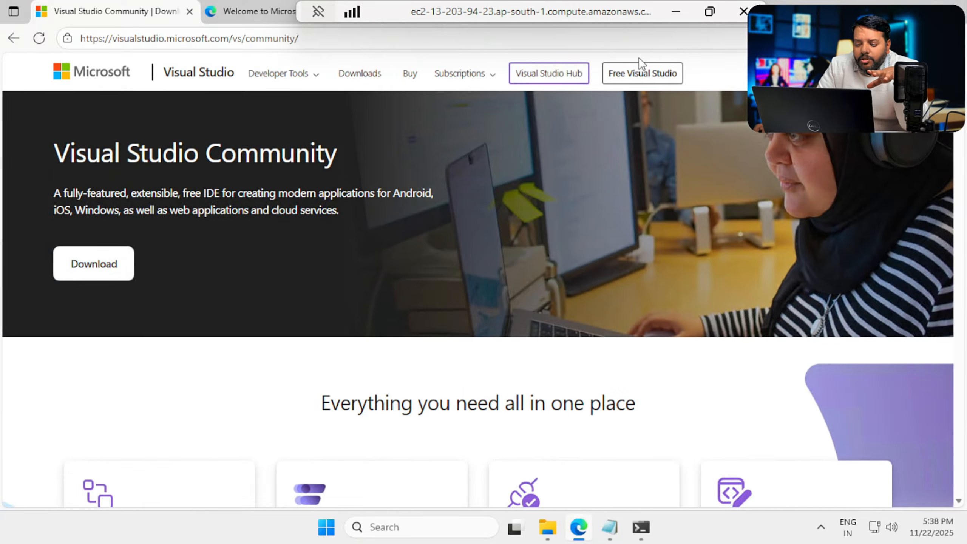
Step: Check the Microsoft Edge welcome tab and minimize Edge to return to the VM's desktop
left_click(677, 11)
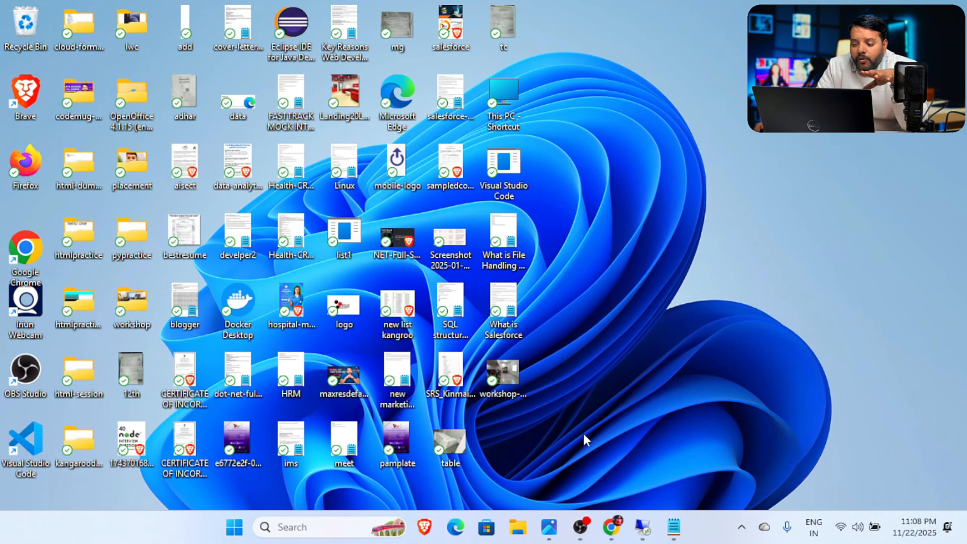
left_click(642, 526)
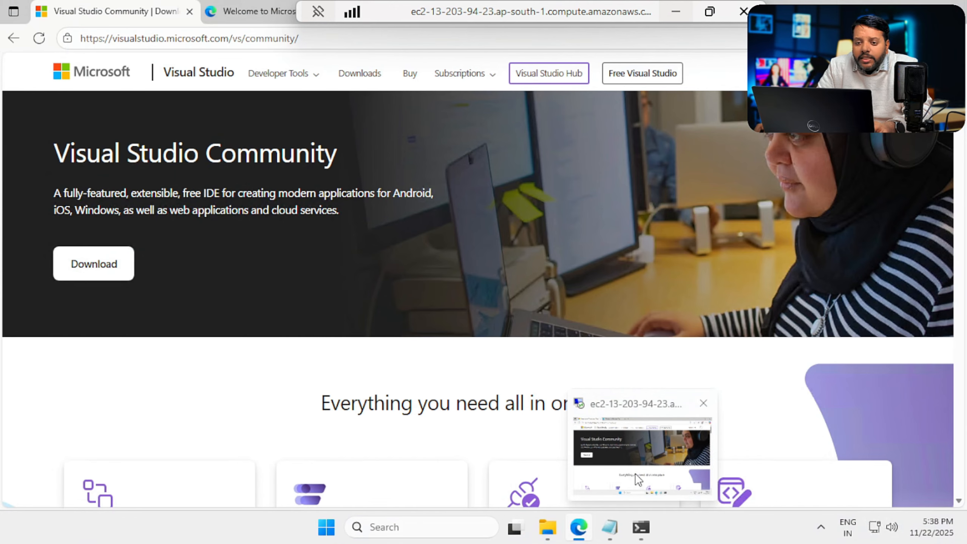
left_click(254, 13)
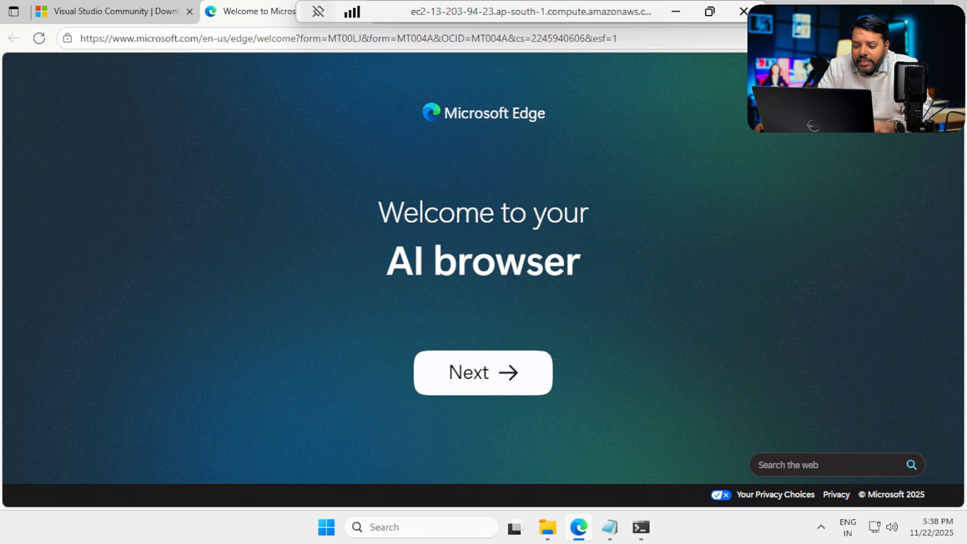
left_click(886, 11)
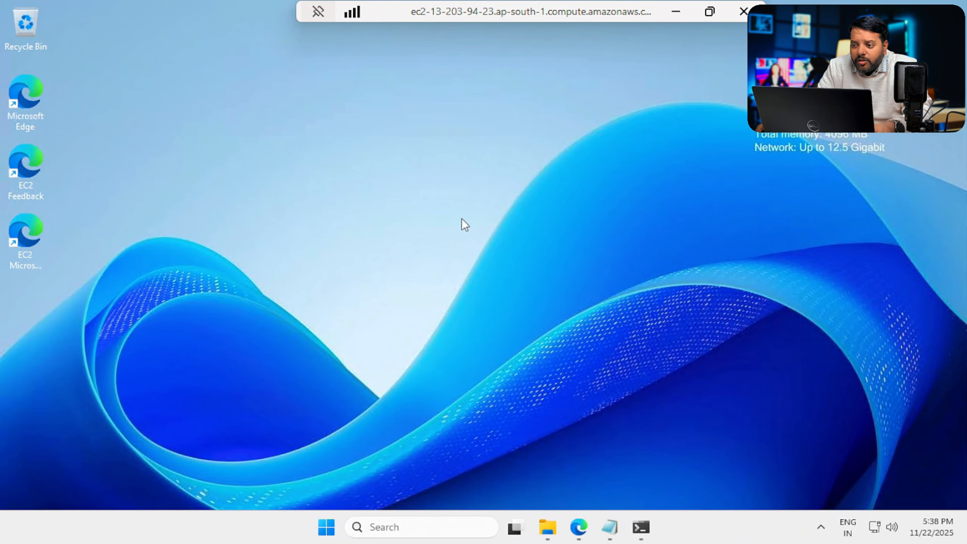
Step: Minimize the remote session, switch to the AWS console in Chrome and go back to the EC2 Instances list
left_click(675, 12)
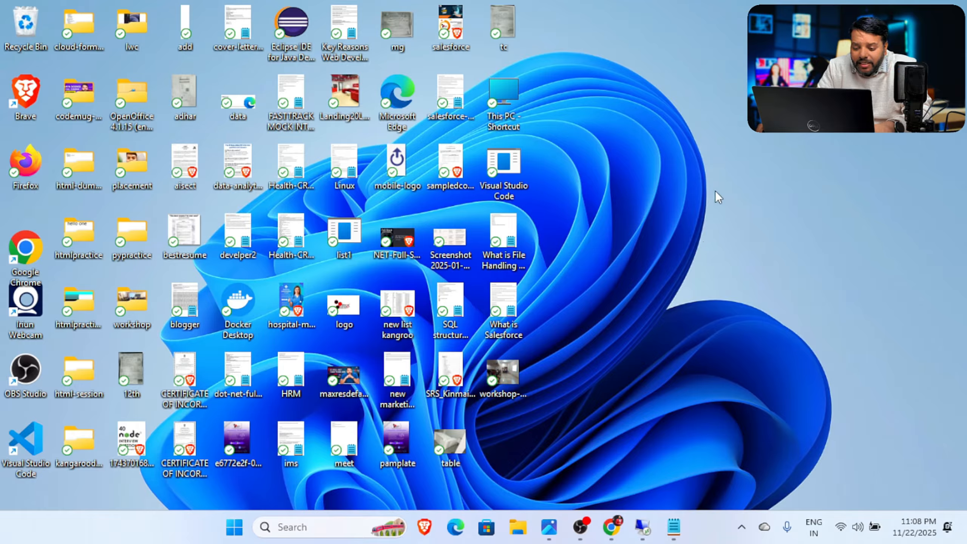
mouse_move(611, 527)
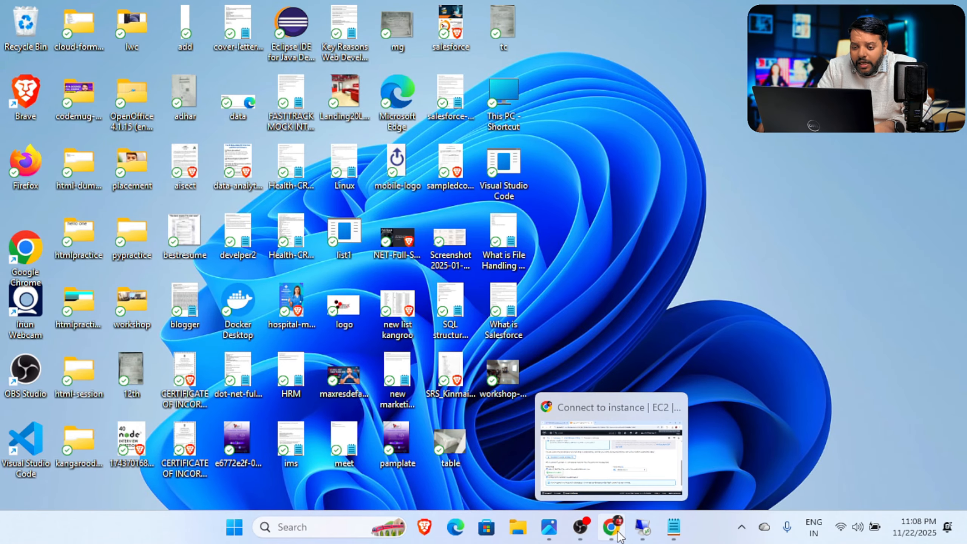
left_click(598, 468)
scroll(441, 265, "up", 5)
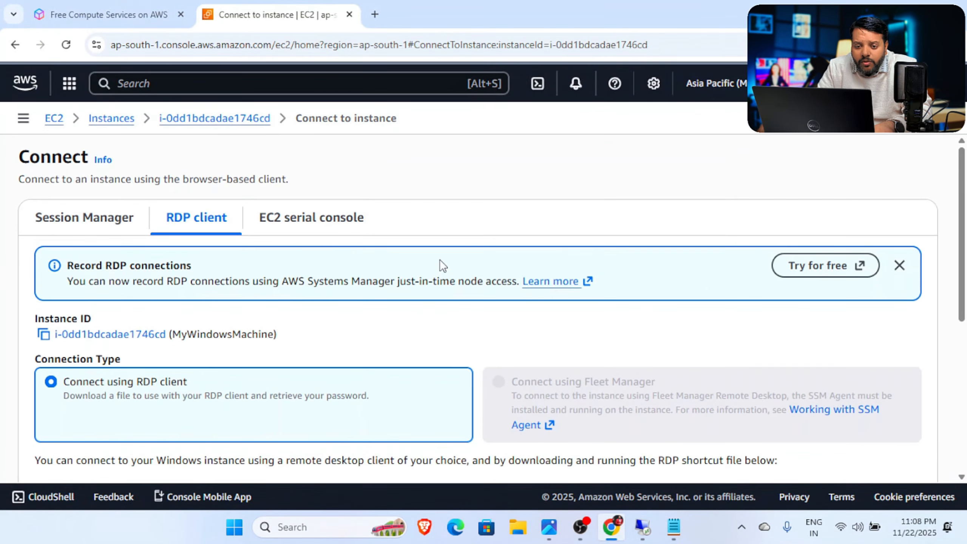
left_click(114, 119)
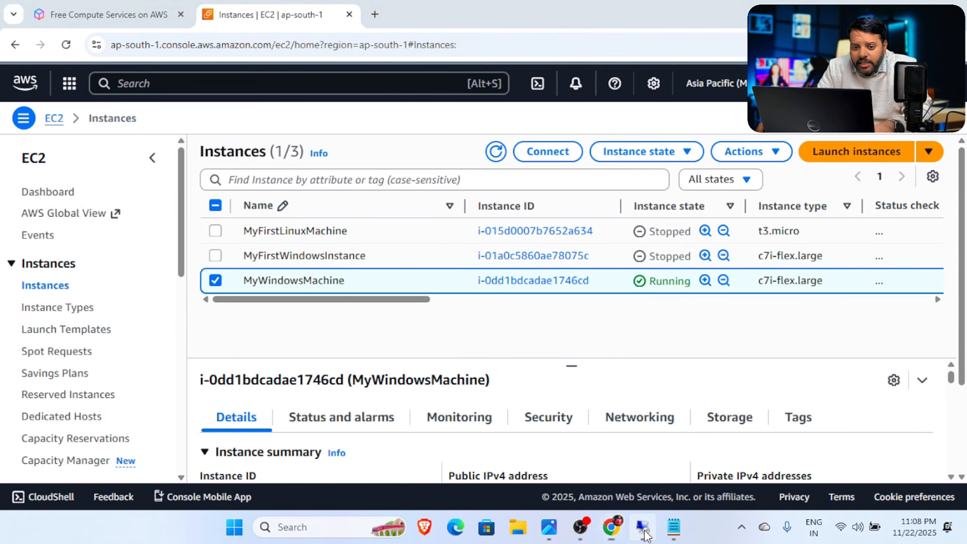
Step: Shut down Windows Server inside the remote session, acknowledge the ended session and close Remote Desktop Connection
left_click(642, 526)
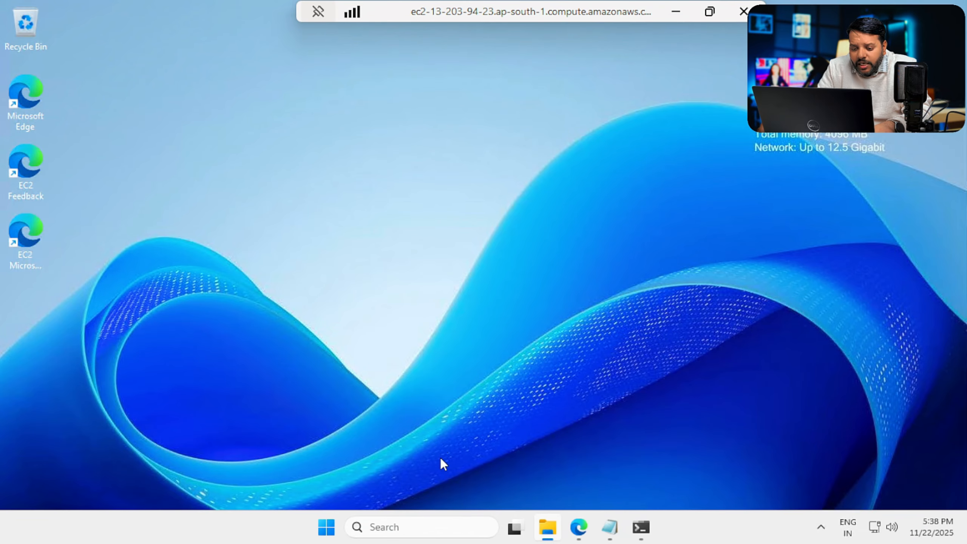
left_click(331, 525)
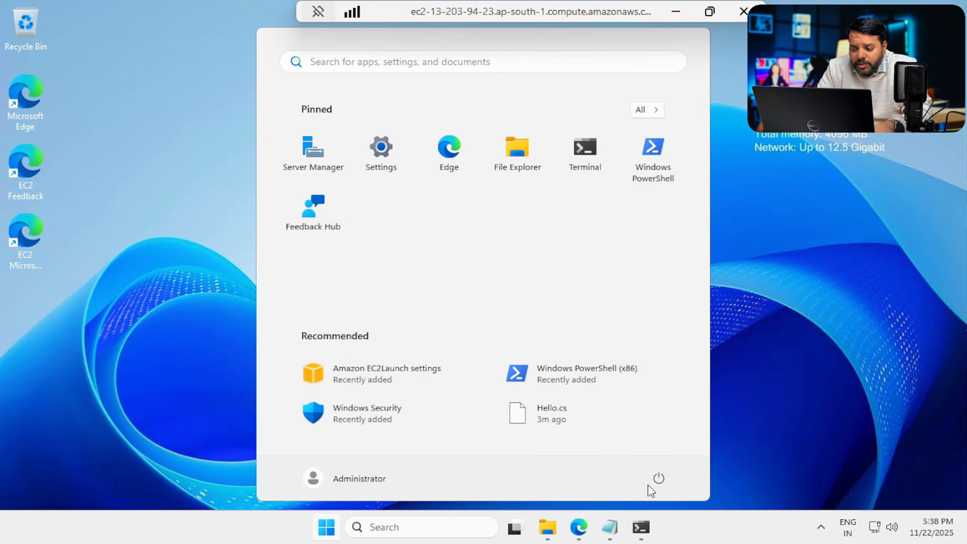
left_click(661, 482)
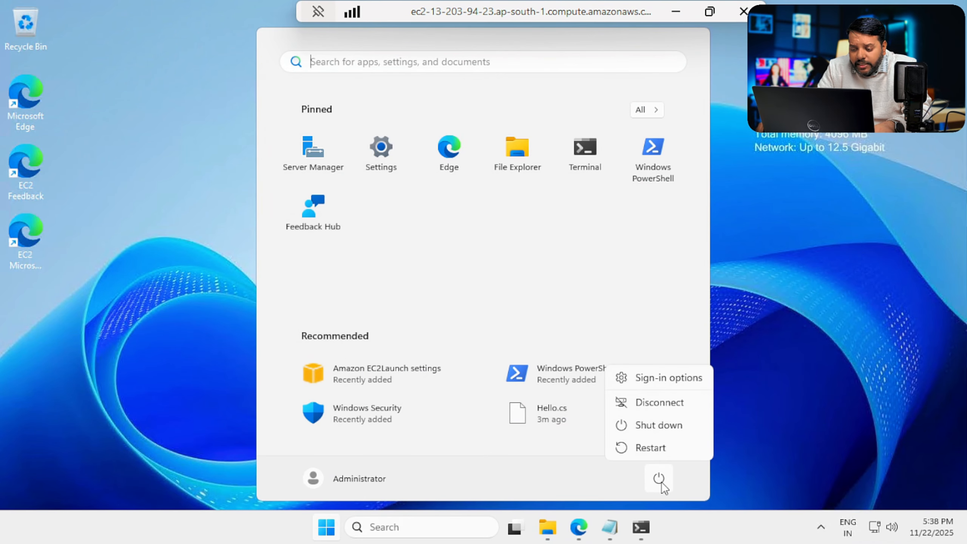
left_click(658, 428)
left_click(738, 437)
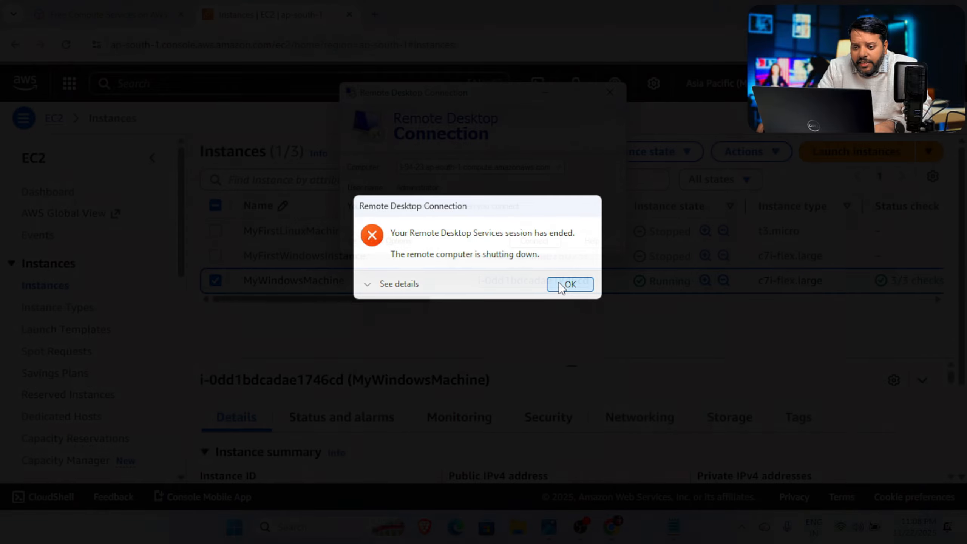
left_click(561, 286)
left_click(609, 93)
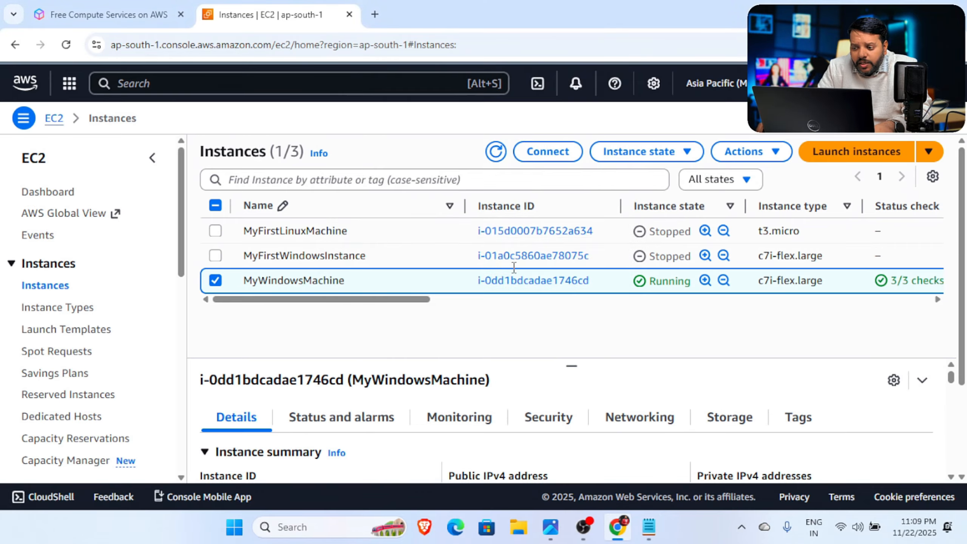
Step: Reload the EC2 Instances page and stop the MyWindowsMachine instance without skipping the OS shutdown
left_click(66, 45)
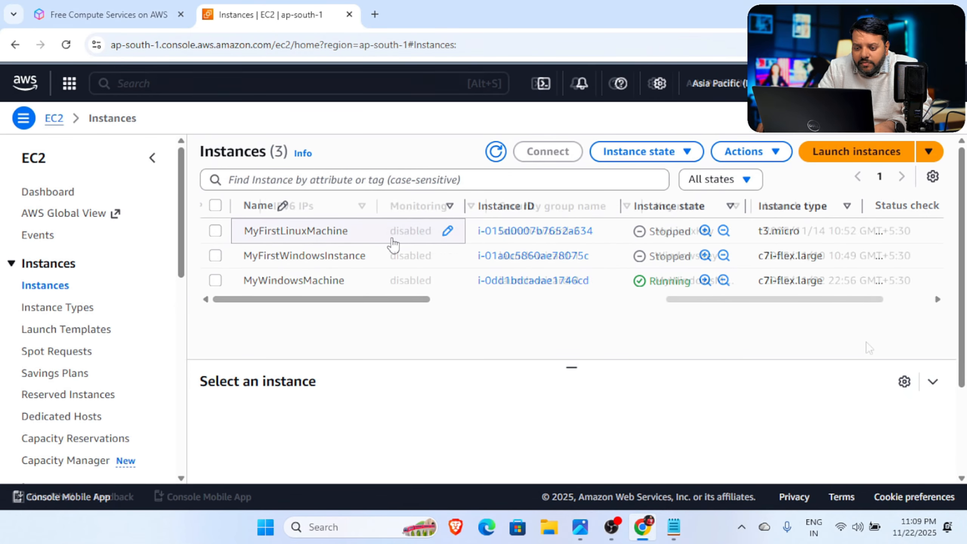
left_click_drag(869, 343, 220, 335)
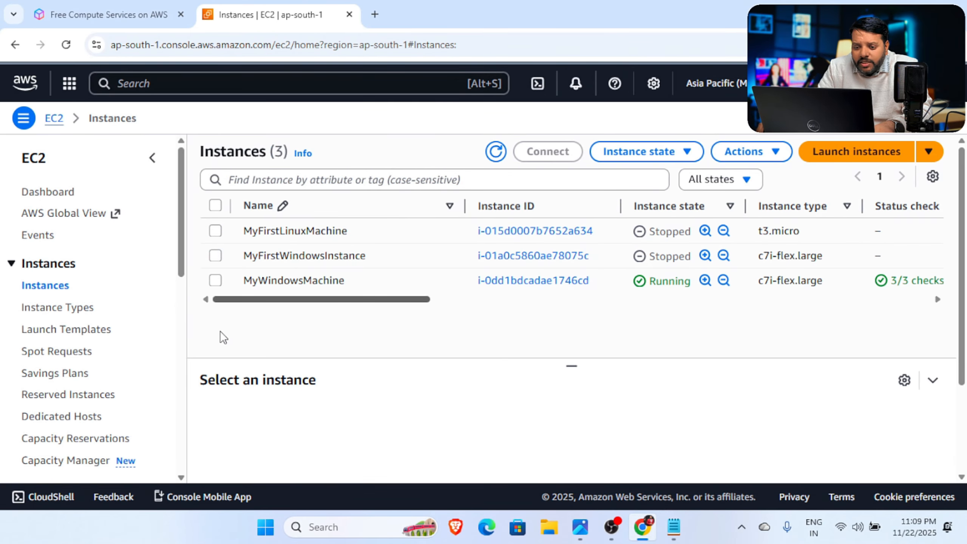
left_click(216, 279)
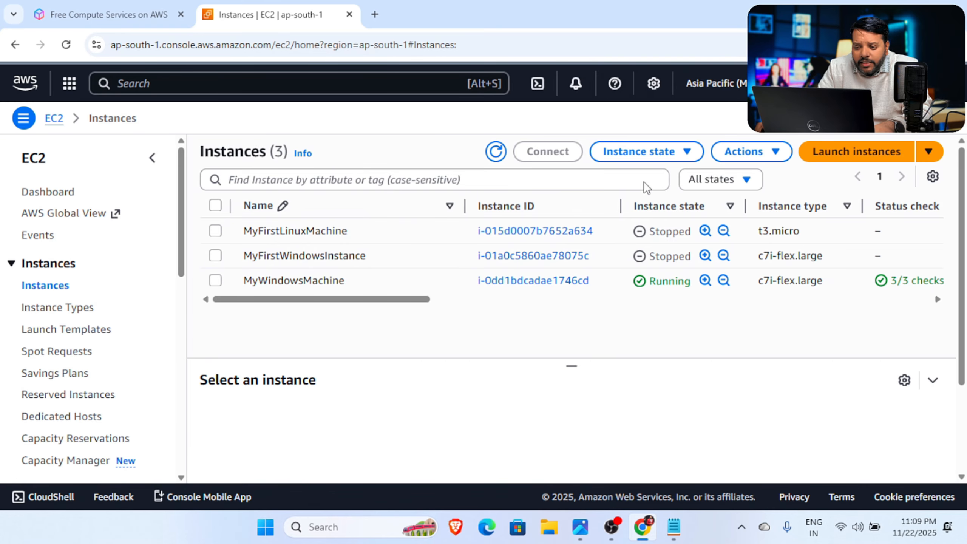
left_click(692, 161)
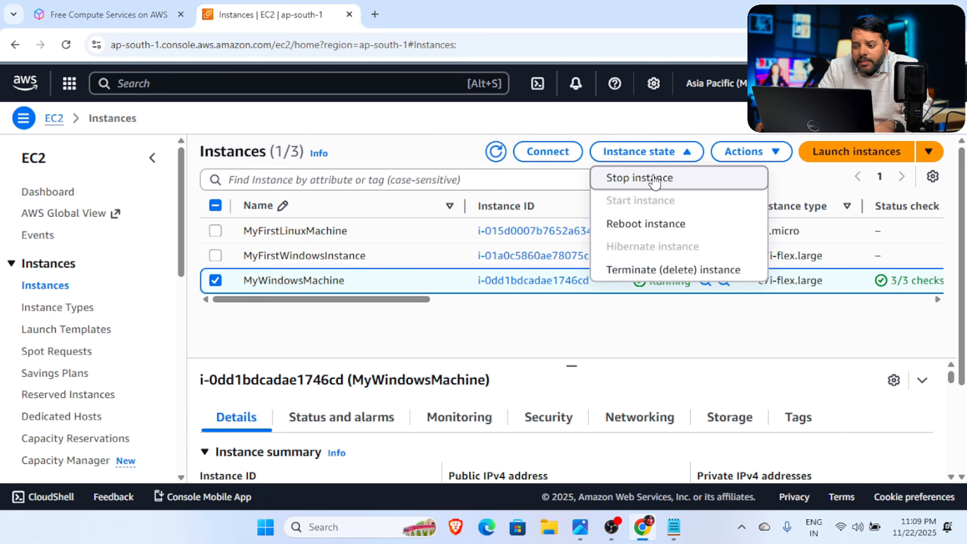
left_click(652, 178)
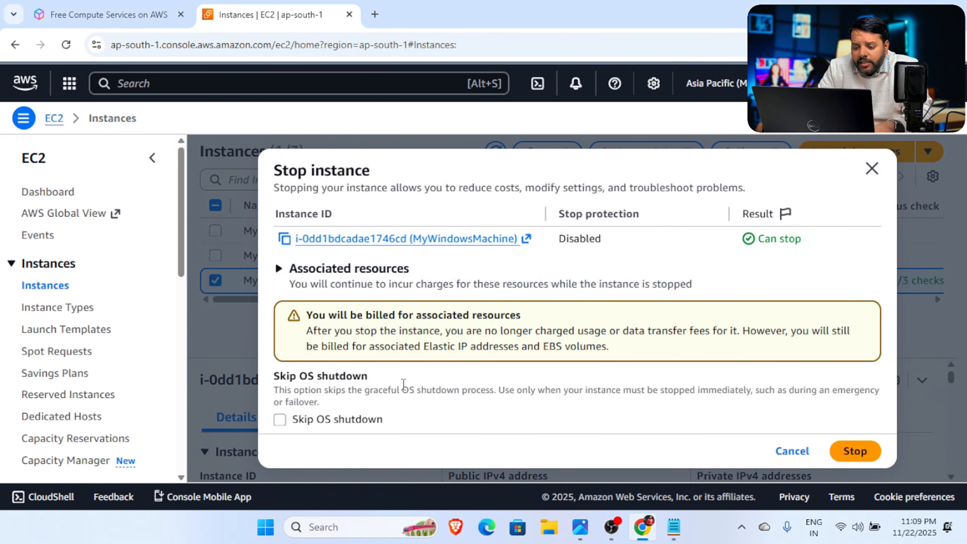
left_click(864, 457)
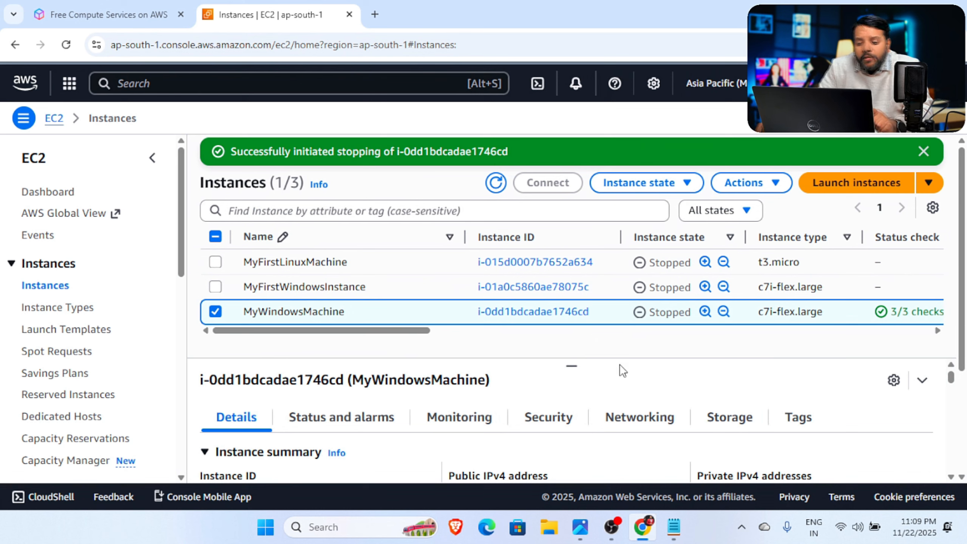
left_click(214, 313)
left_click(217, 314)
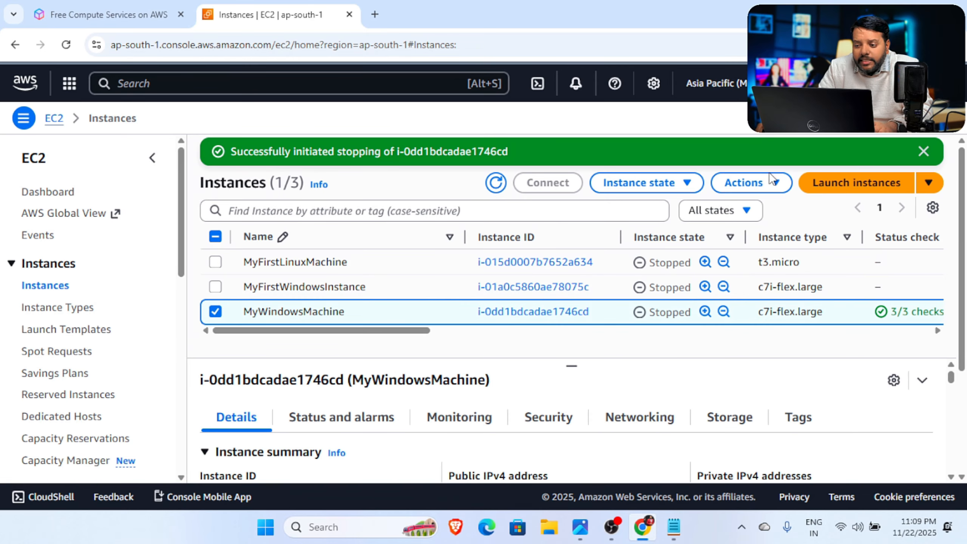
Step: Check which state changes are offered for the MyWindowsMachine instance without applying any
left_click(687, 184)
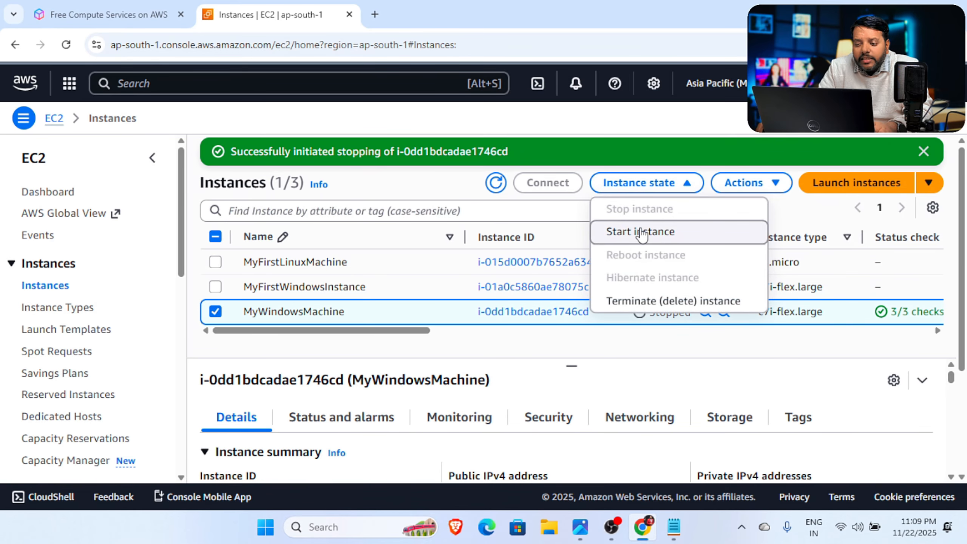
left_click(643, 395)
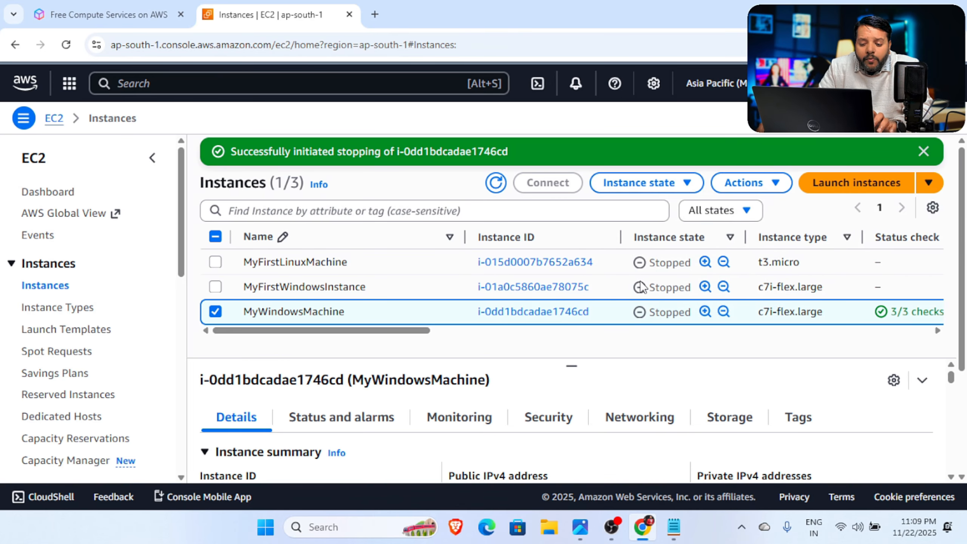
Step: Show the local Windows desktop, search for Remote Desktop Connection and open it
key("super+d")
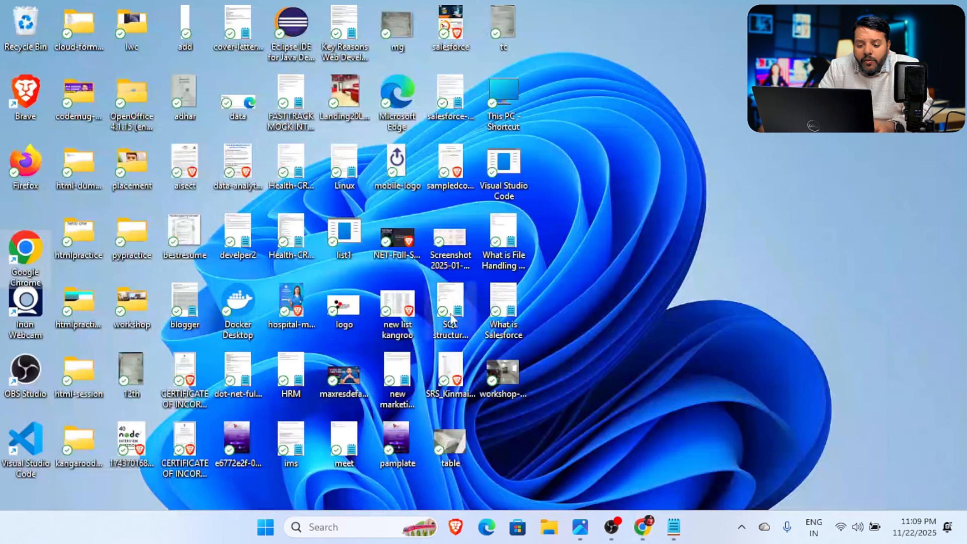
left_click(268, 525)
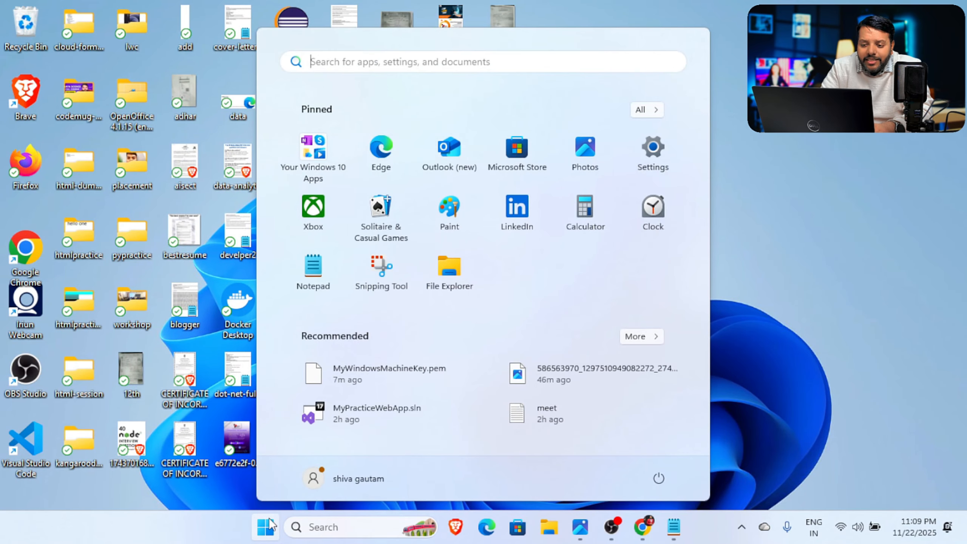
type("re")
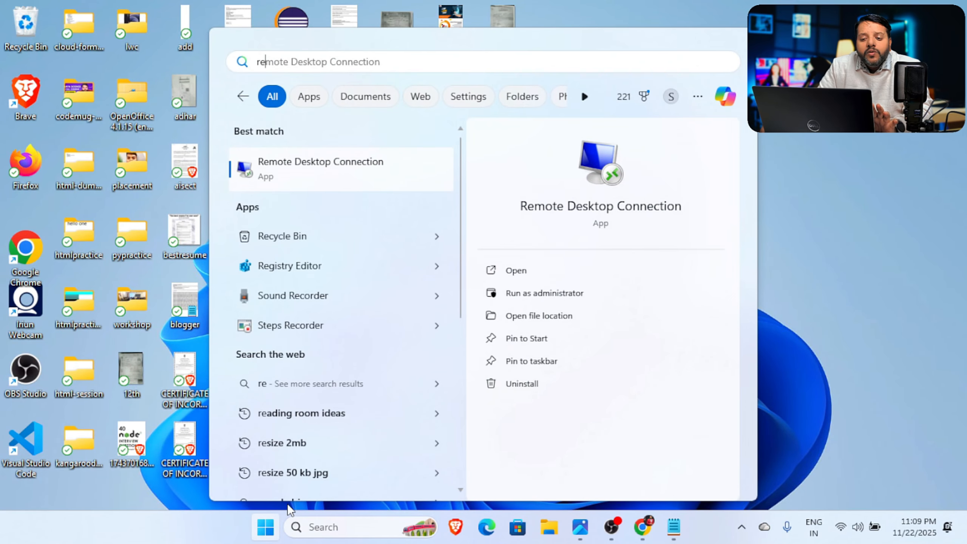
left_click(303, 173)
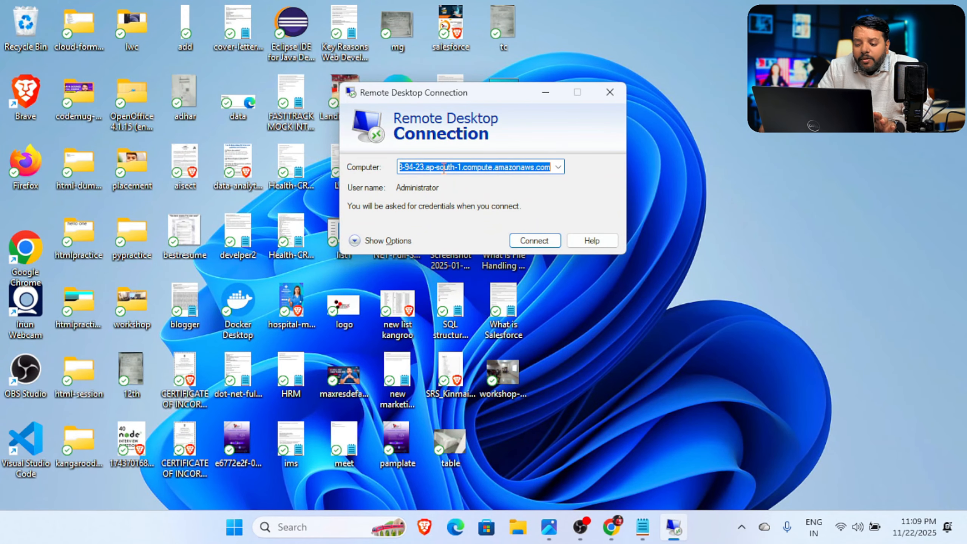
Step: Switch to the AWS console in Chrome, open the MyWindowsMachine instance's details and review its summary and connection availability
left_click(611, 527)
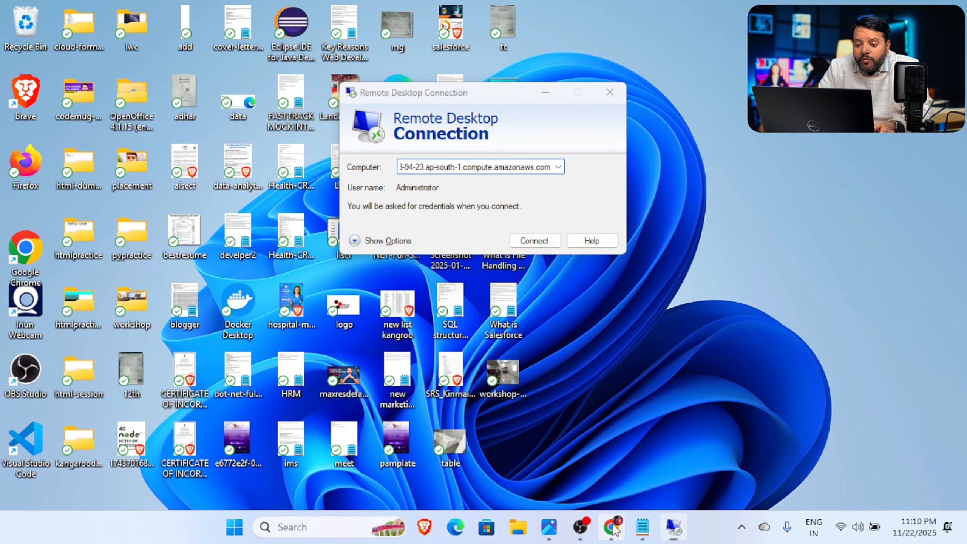
left_click(480, 312)
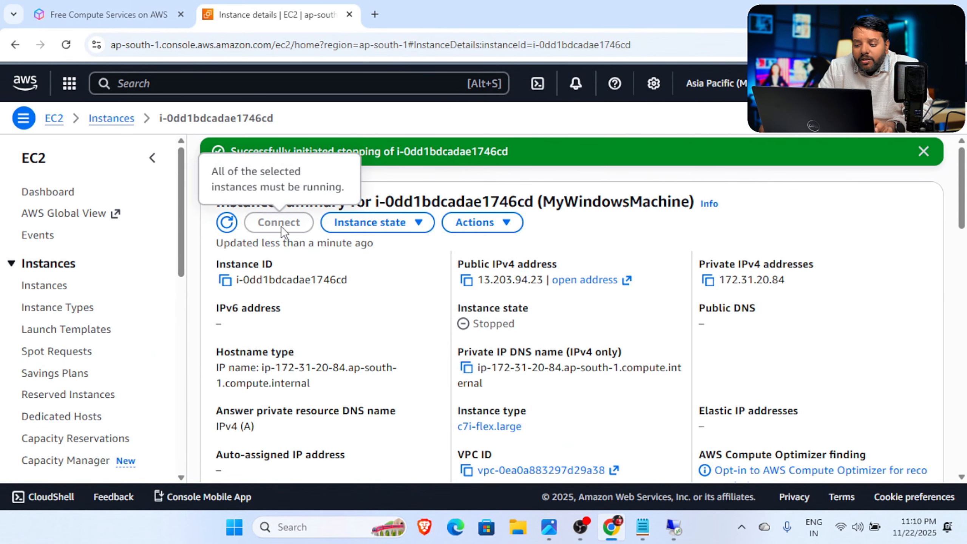
scroll(354, 313, "down", 3)
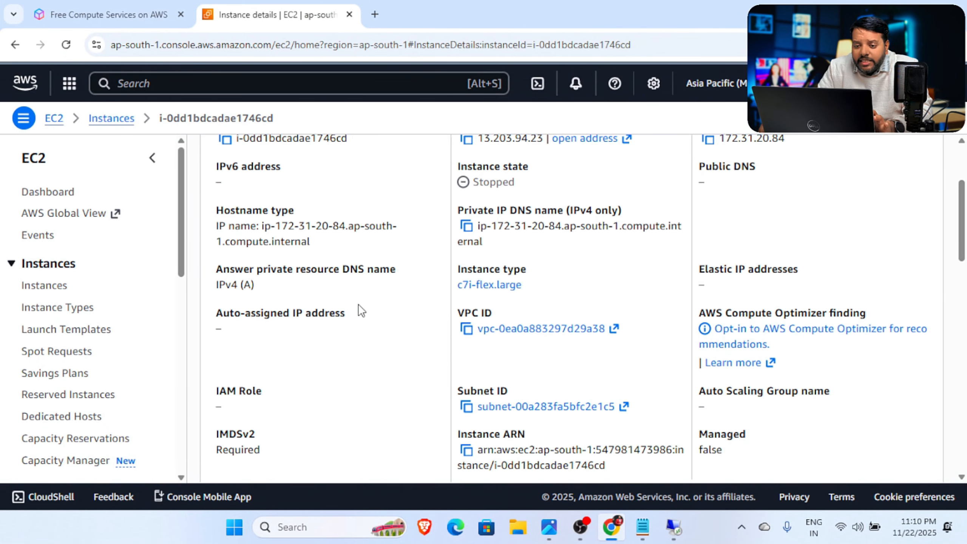
scroll(358, 304, "down", 3)
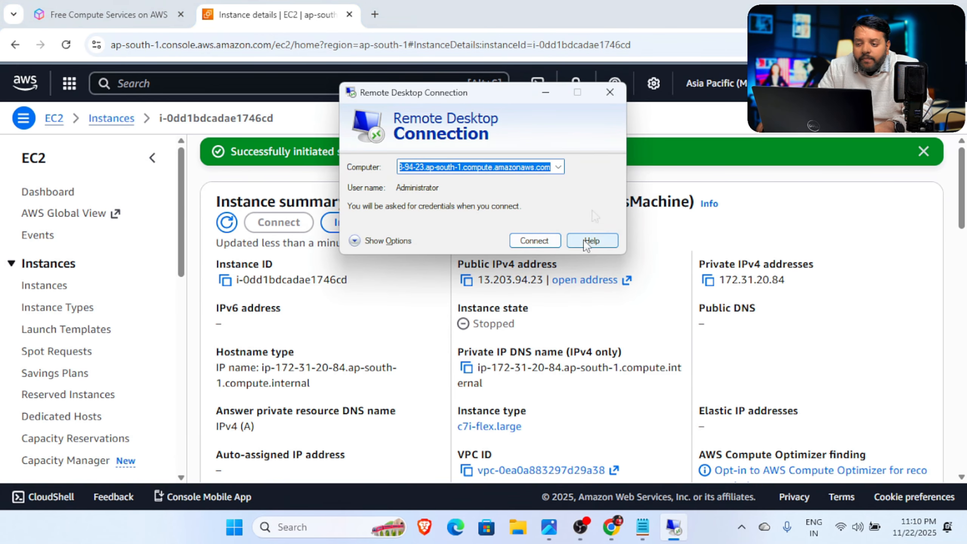
key("alt+Tab")
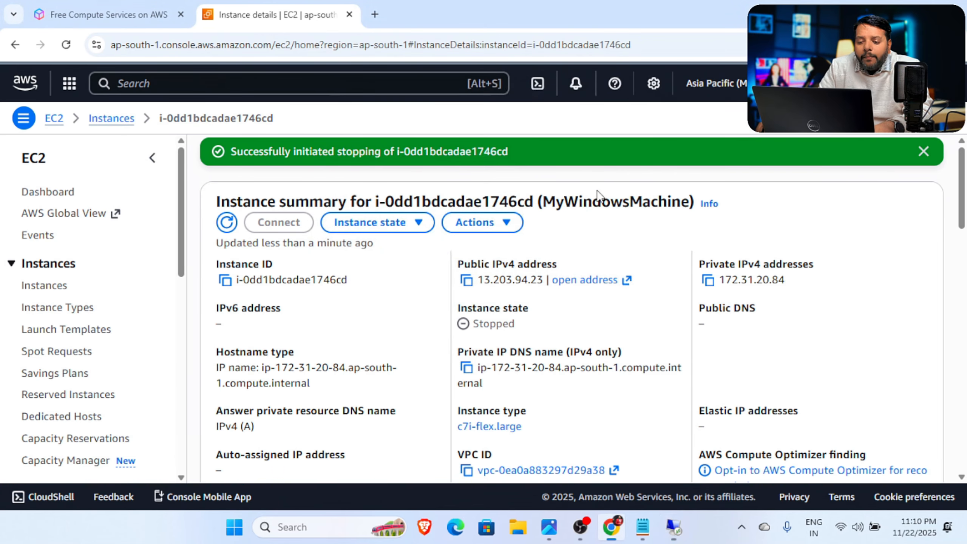